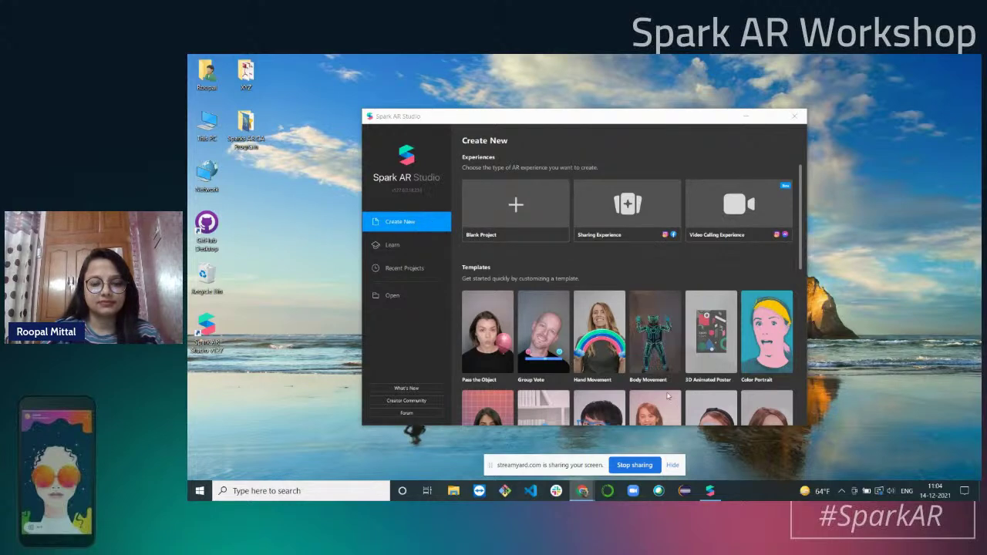
Switch to Chrome to check the StreamYard live broadcast and minimize the browser window
mouse_move(591, 489)
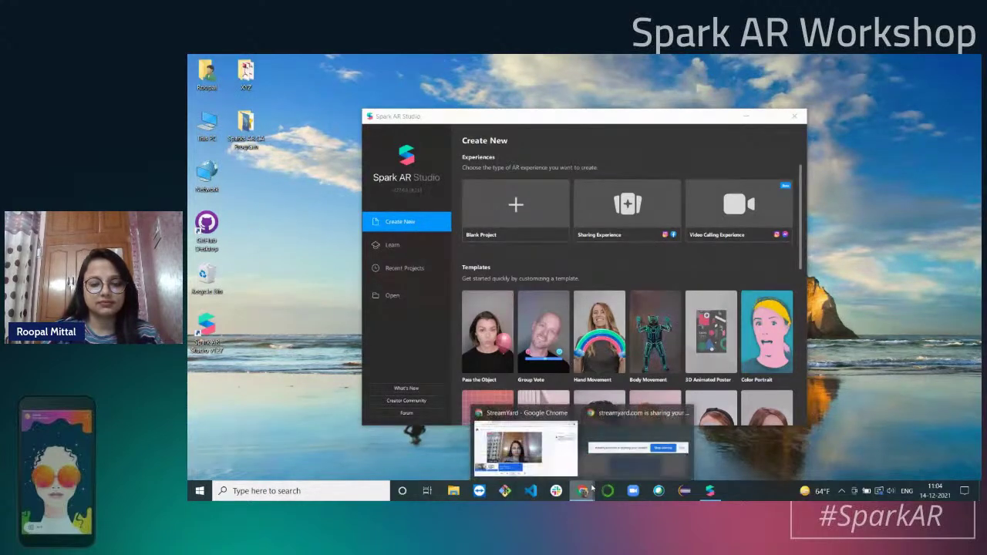
mouse_move(574, 466)
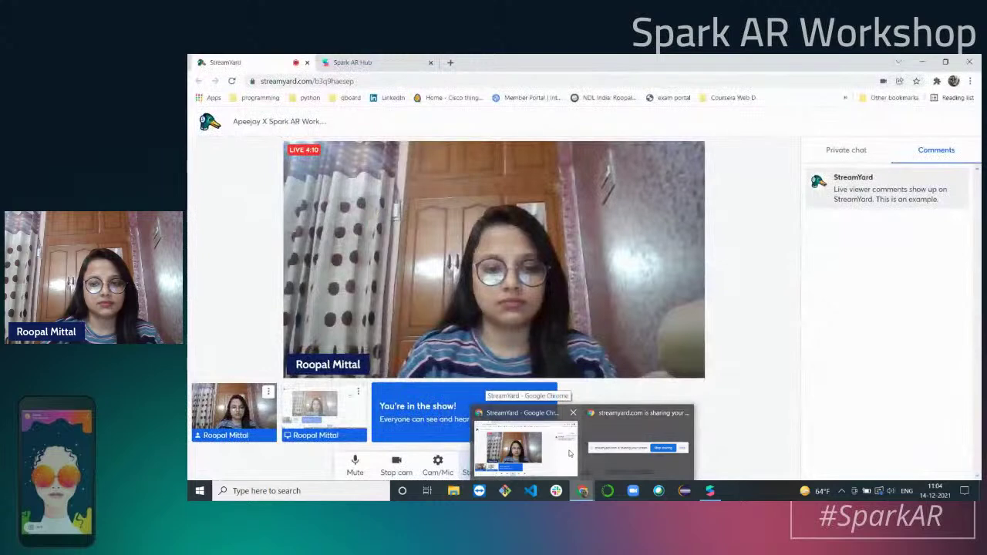
click(570, 453)
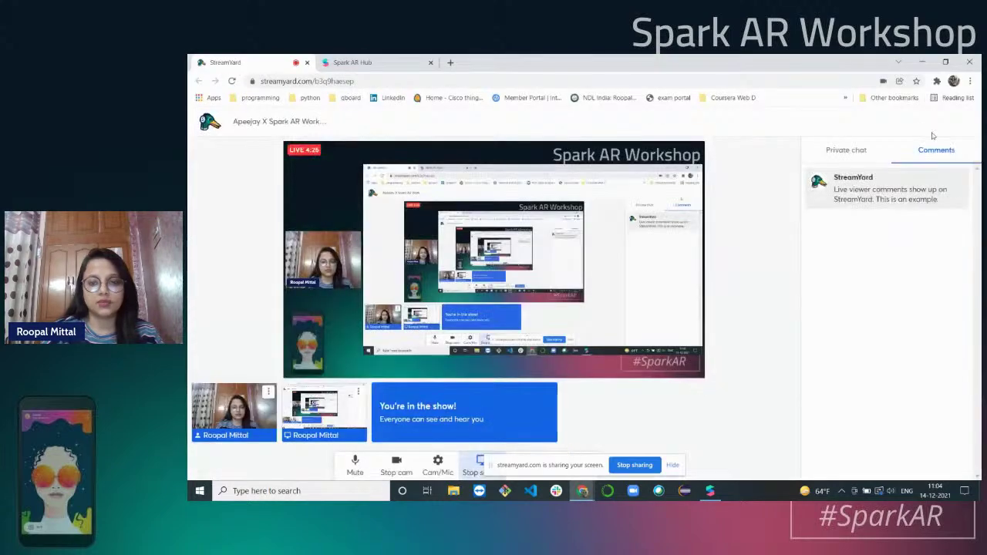
click(922, 61)
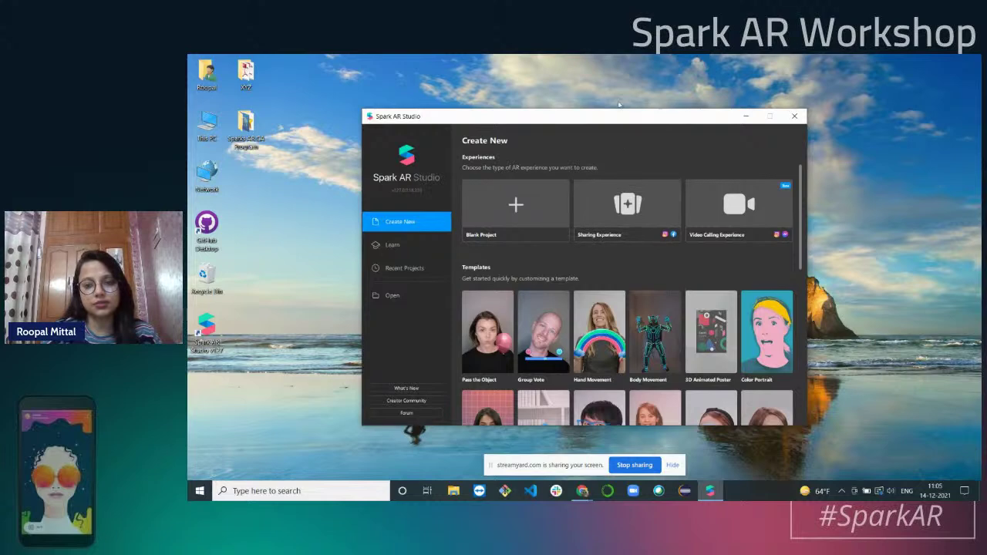
Look through the available experience types and templates and create a blank project
drag(619, 118, 609, 105)
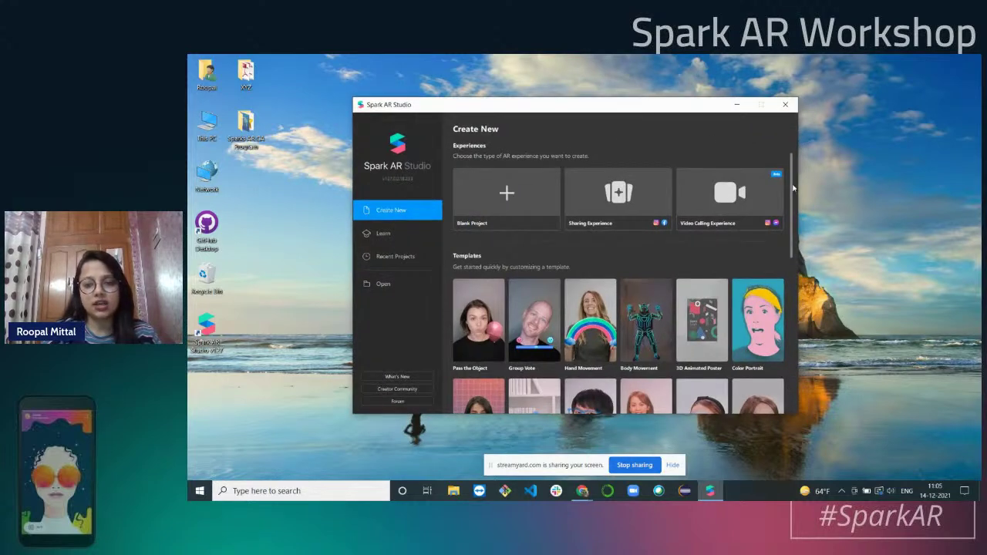
drag(791, 186, 790, 214)
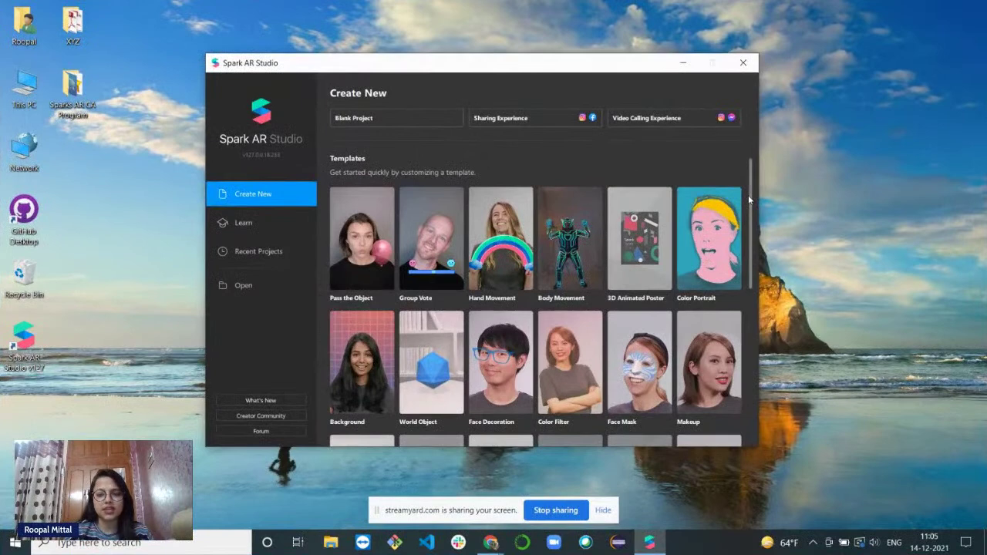
scroll(749, 195, up, 3)
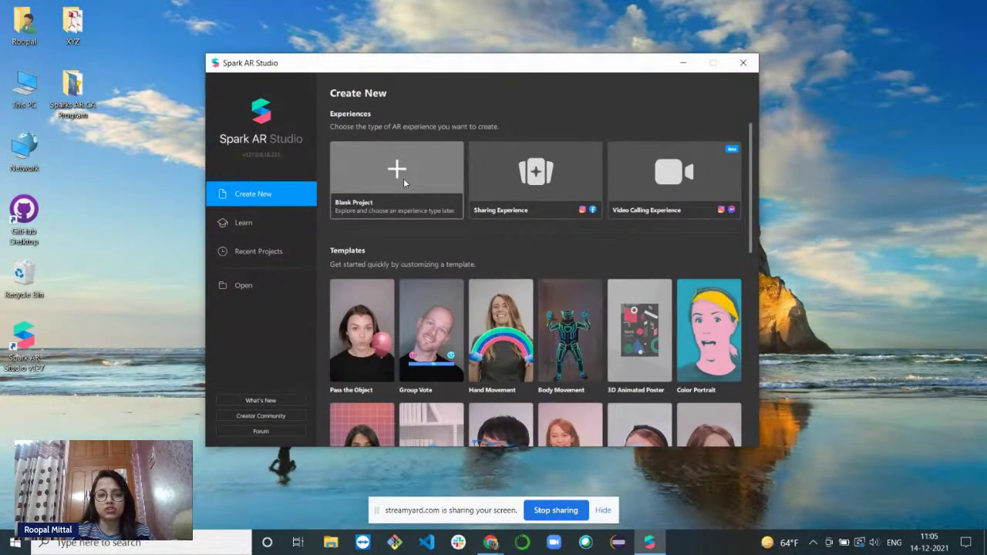
click(404, 178)
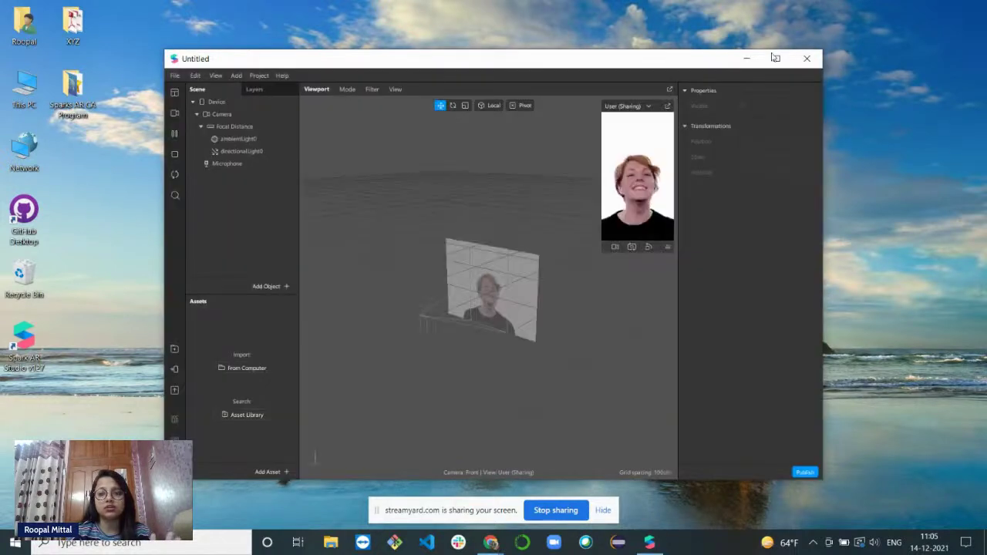
Maximize the project window and enlarge the simulator preview over the viewport
click(777, 58)
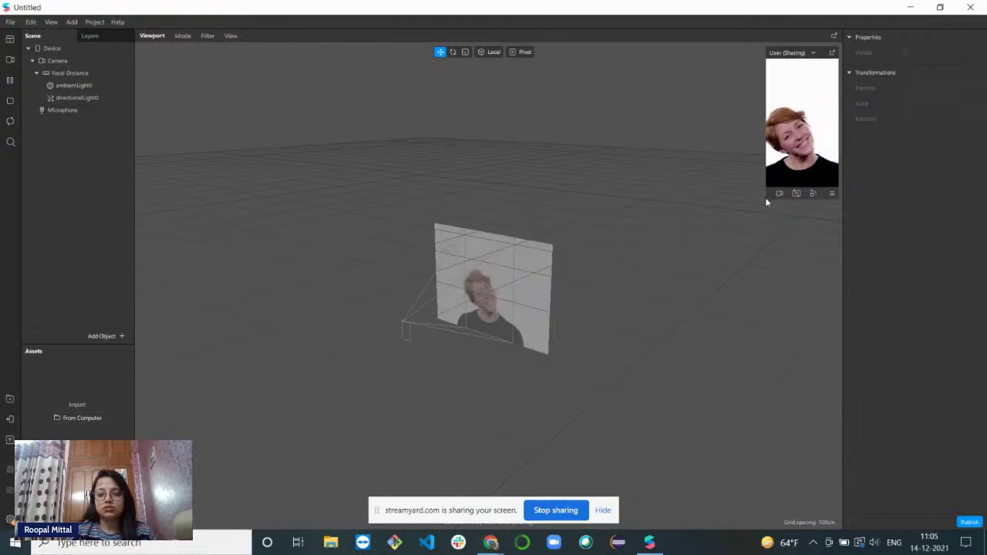
drag(766, 202, 676, 209)
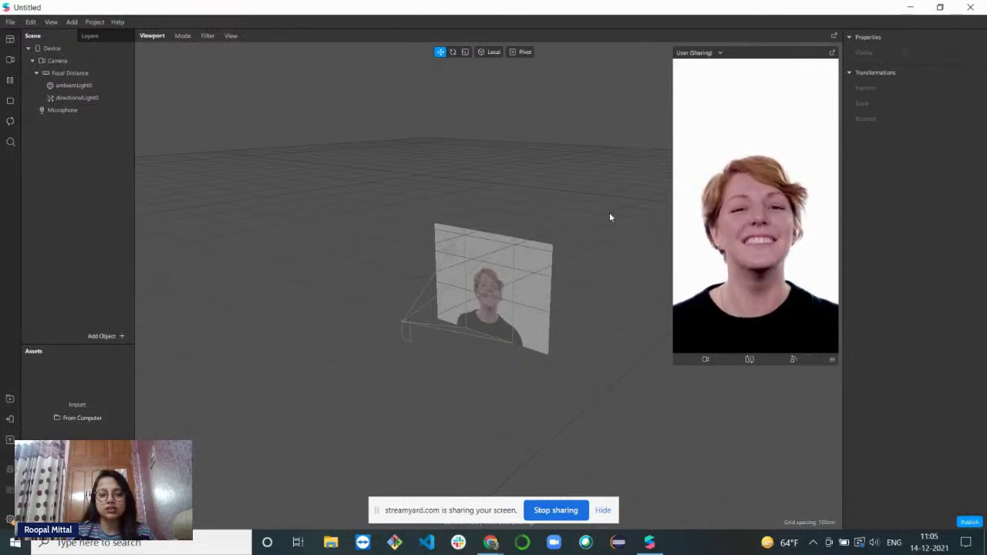
View the scene in the viewport from the front, the back and the right in turn
click(232, 41)
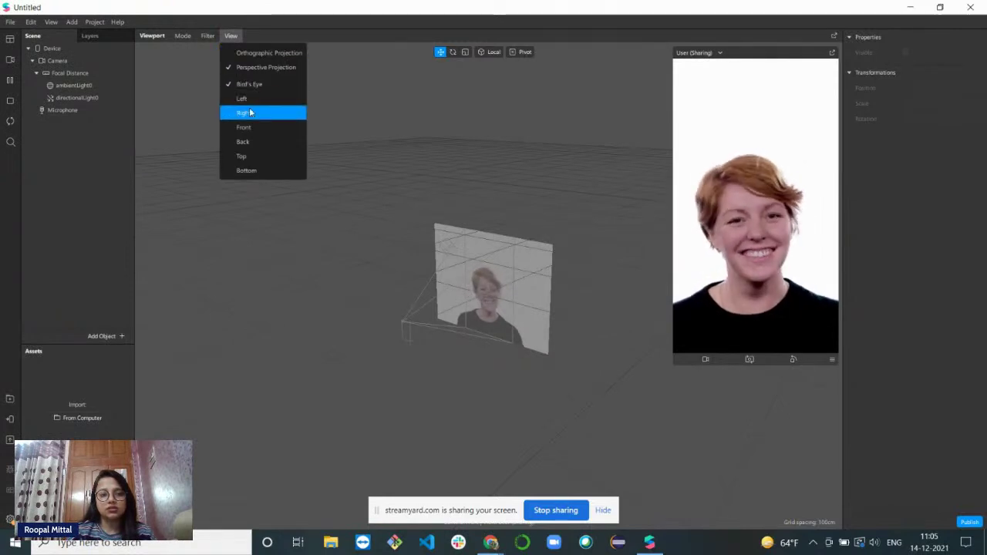
click(251, 126)
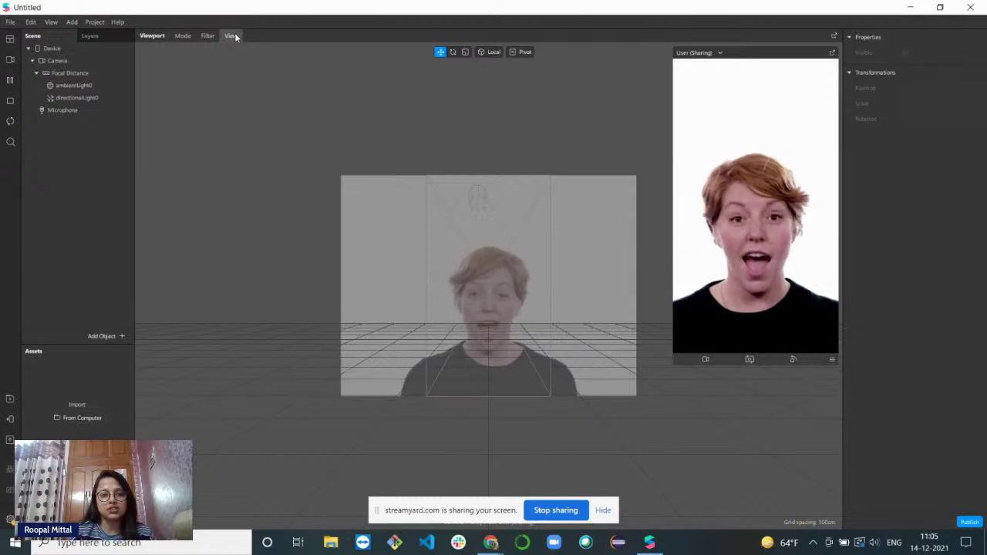
click(232, 36)
click(246, 146)
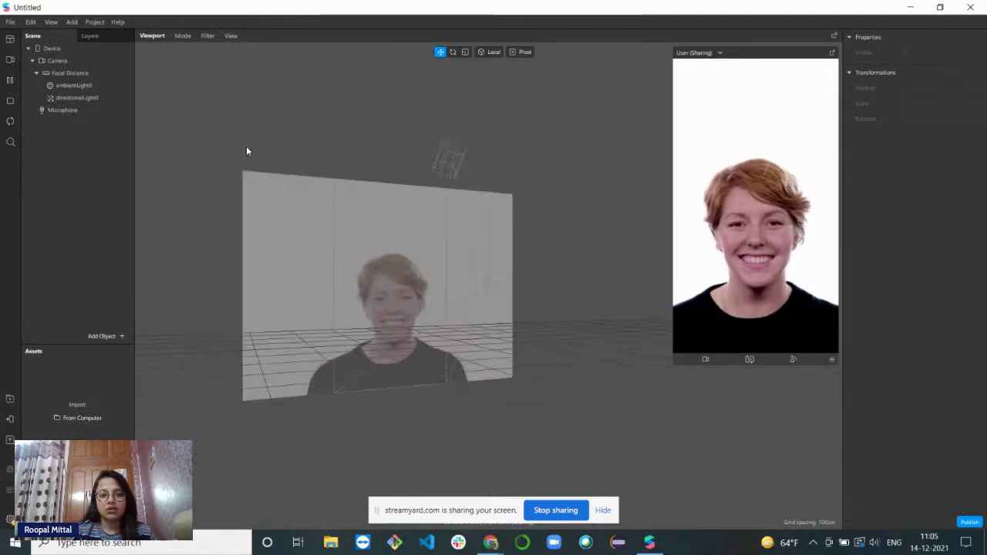
click(231, 36)
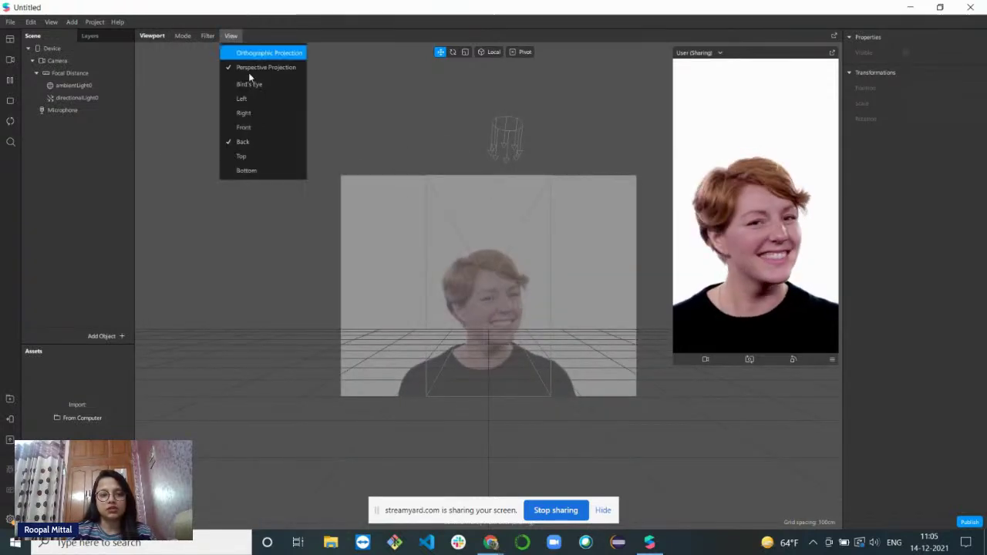
click(252, 111)
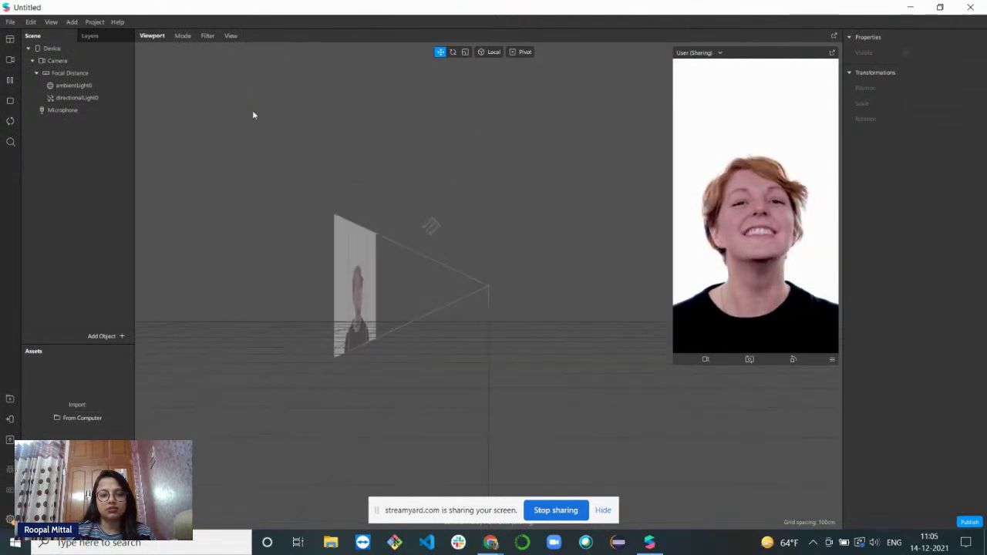
Look at the scene from the left in perspective projection and set the viewport to the front view
click(231, 36)
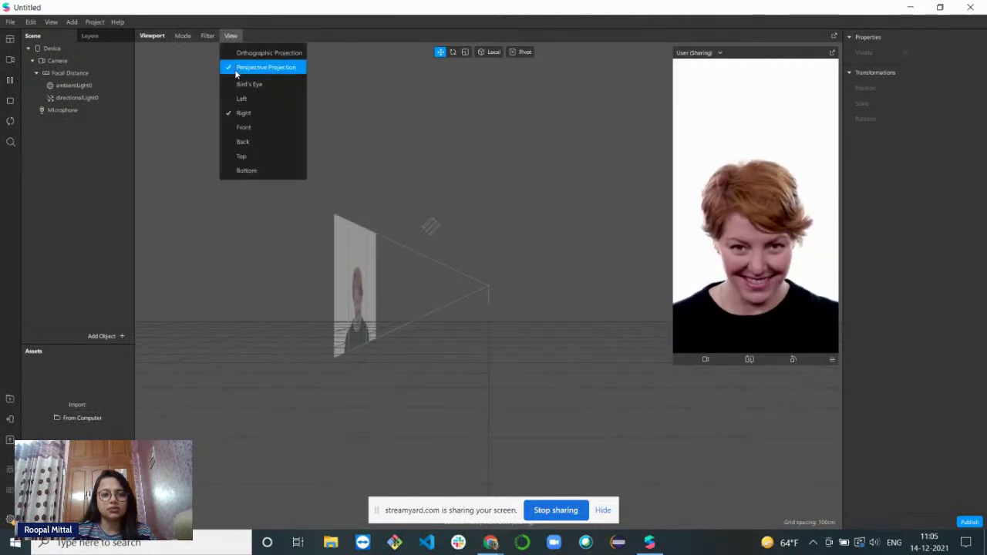
click(233, 68)
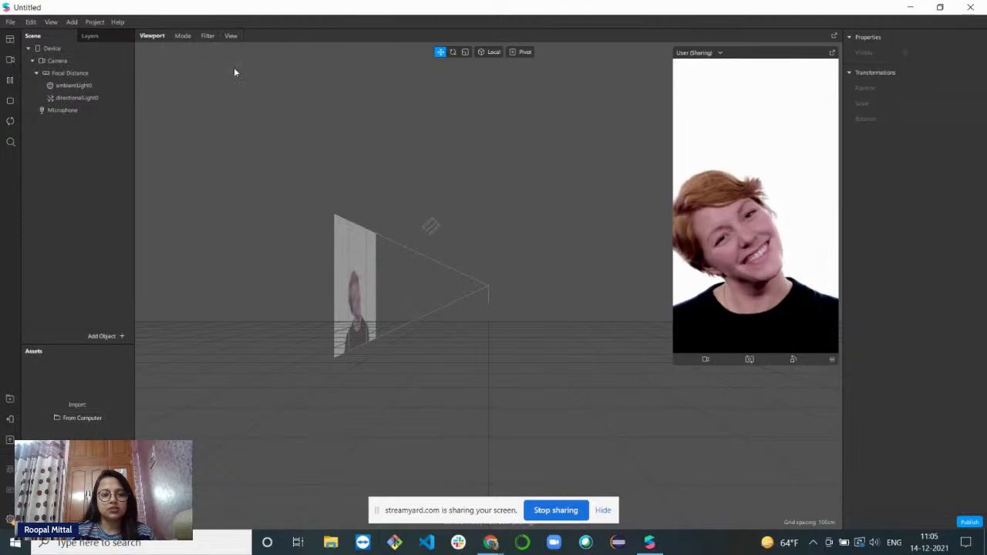
click(232, 37)
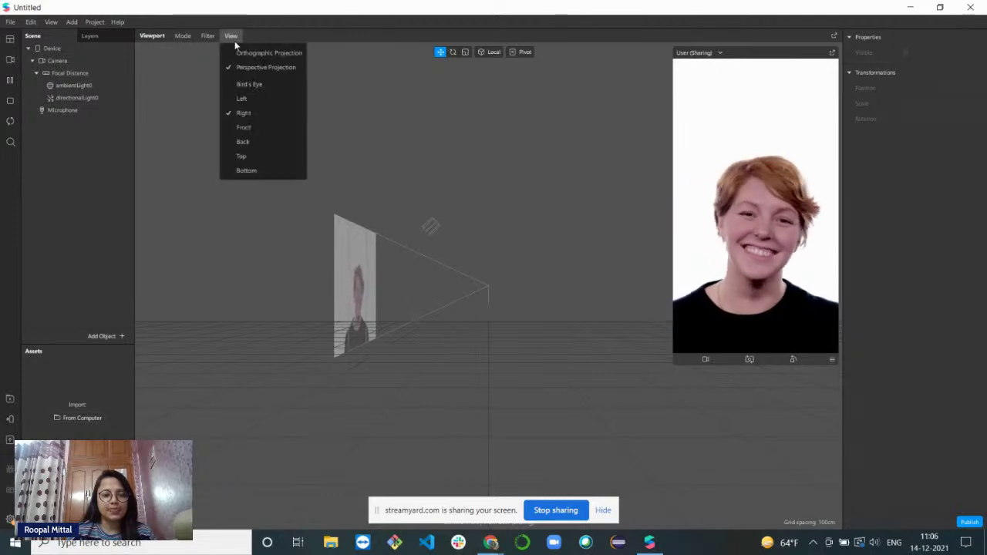
click(249, 99)
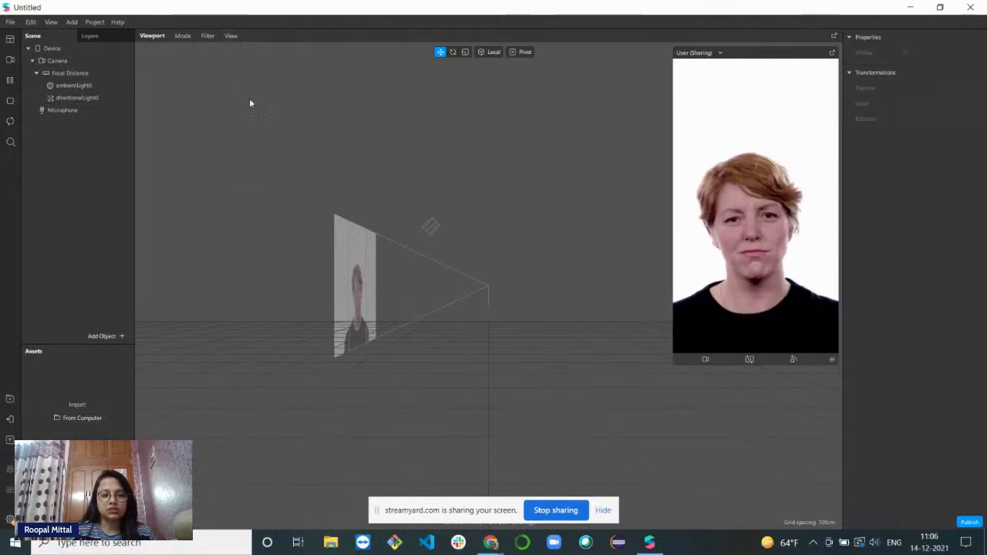
click(231, 35)
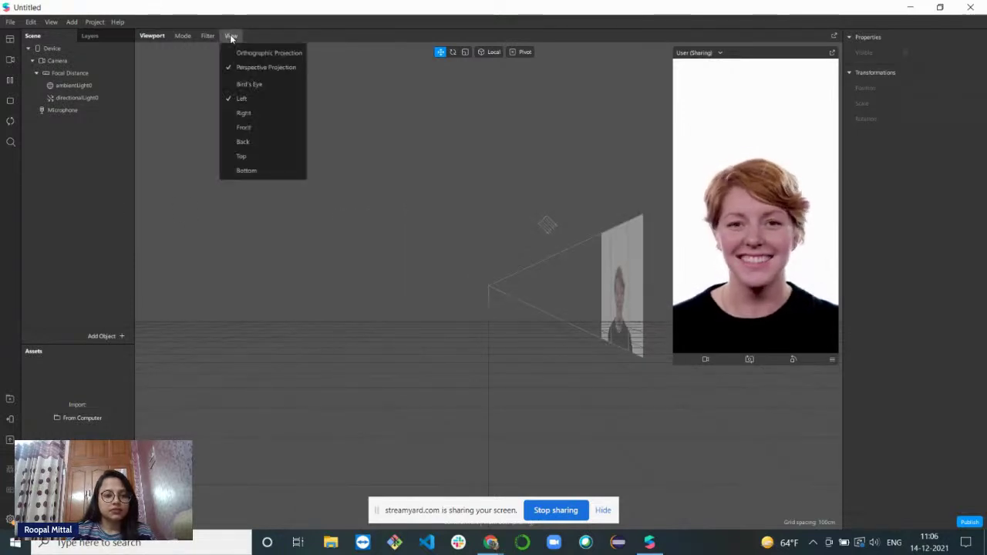
click(241, 128)
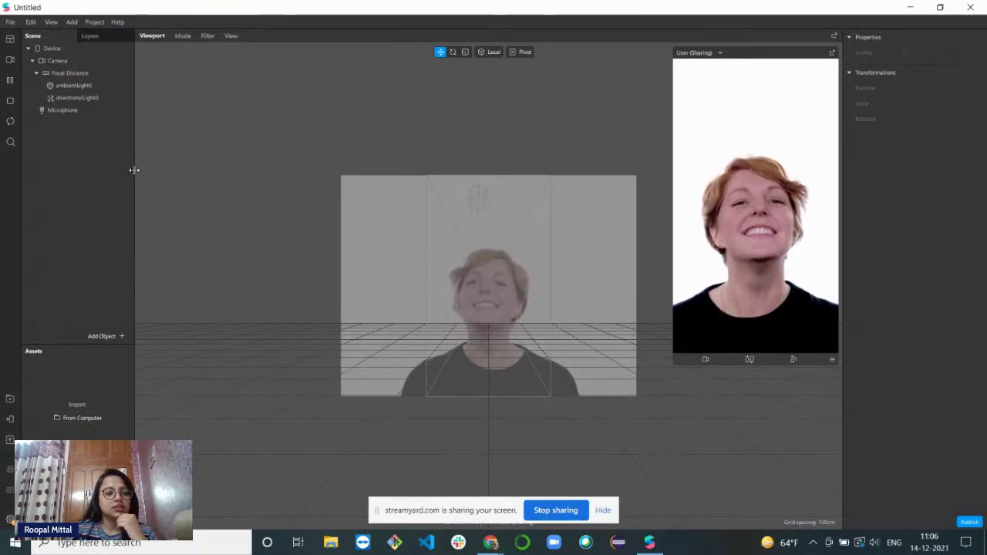
Widen the scene hierarchy area and inspect the properties of the device, the ambient light and the directional light
drag(134, 169, 185, 170)
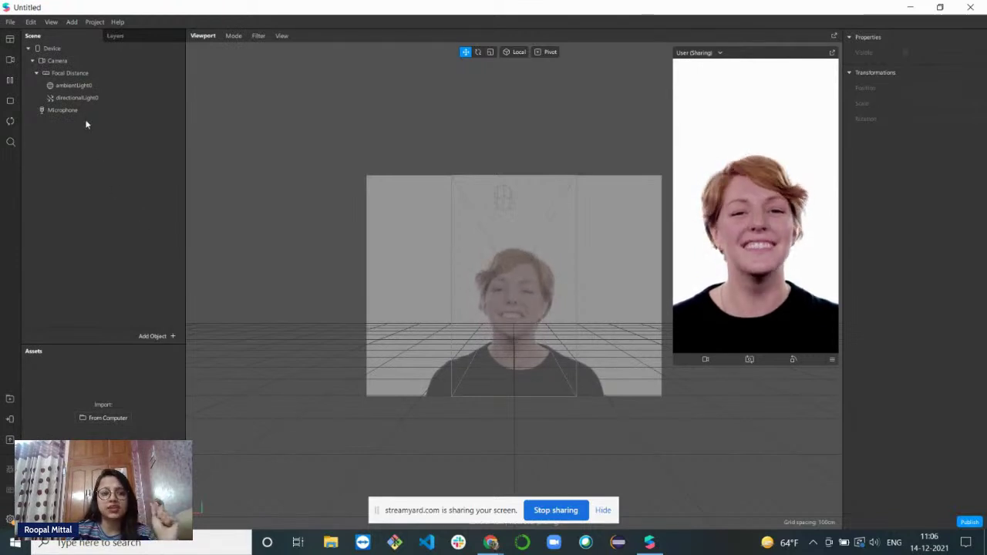
click(70, 48)
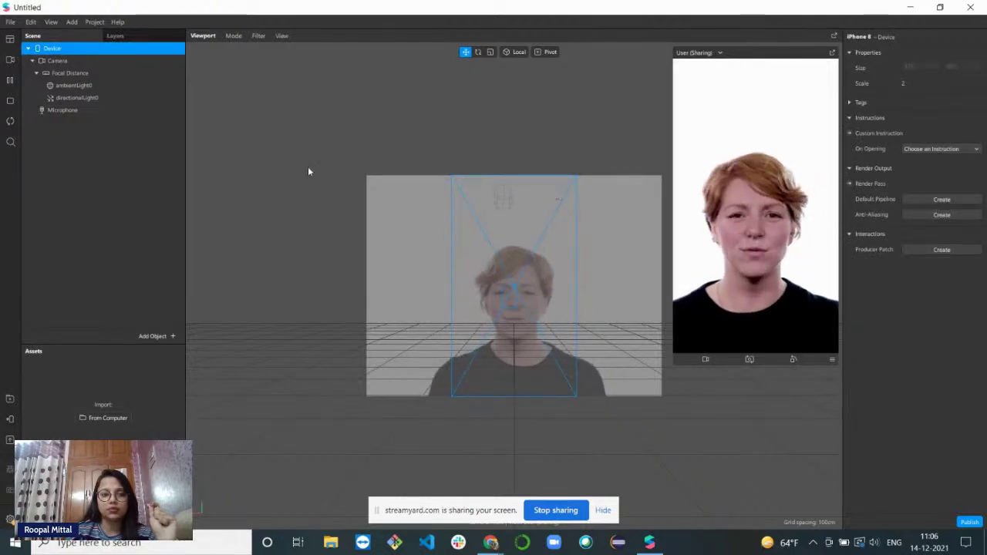
click(91, 86)
click(80, 98)
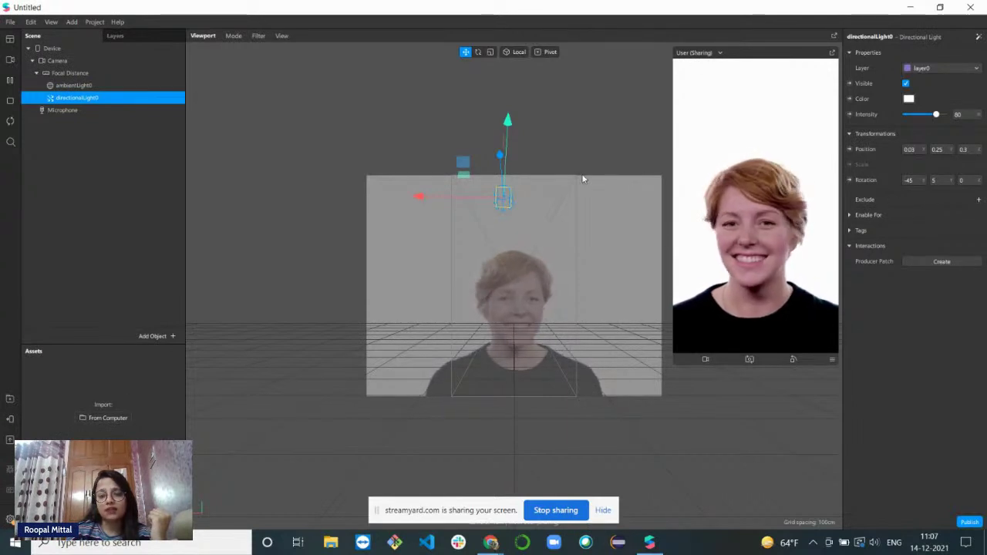
Move the simulator preview closer to the viewport's centre and widen the object properties area
drag(754, 60, 650, 69)
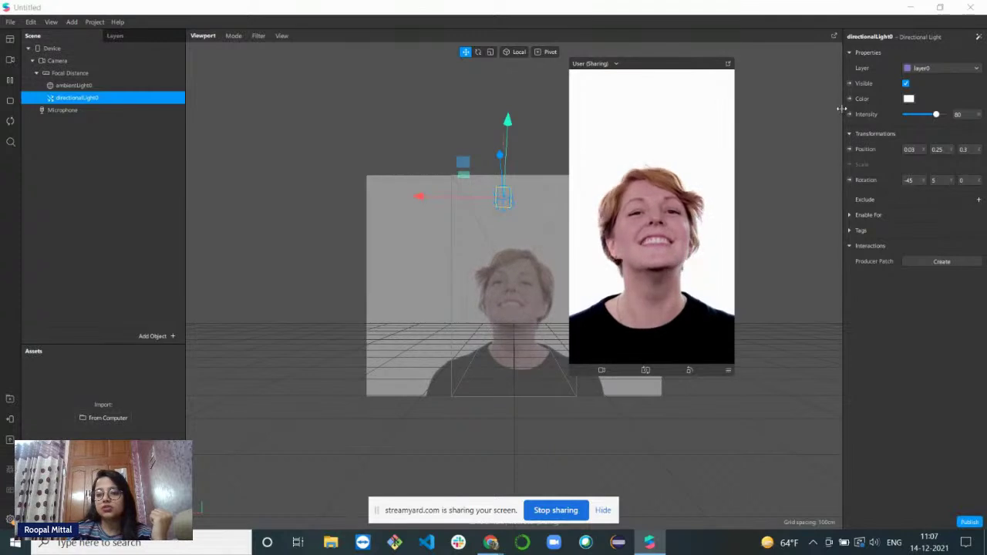
drag(843, 110, 766, 110)
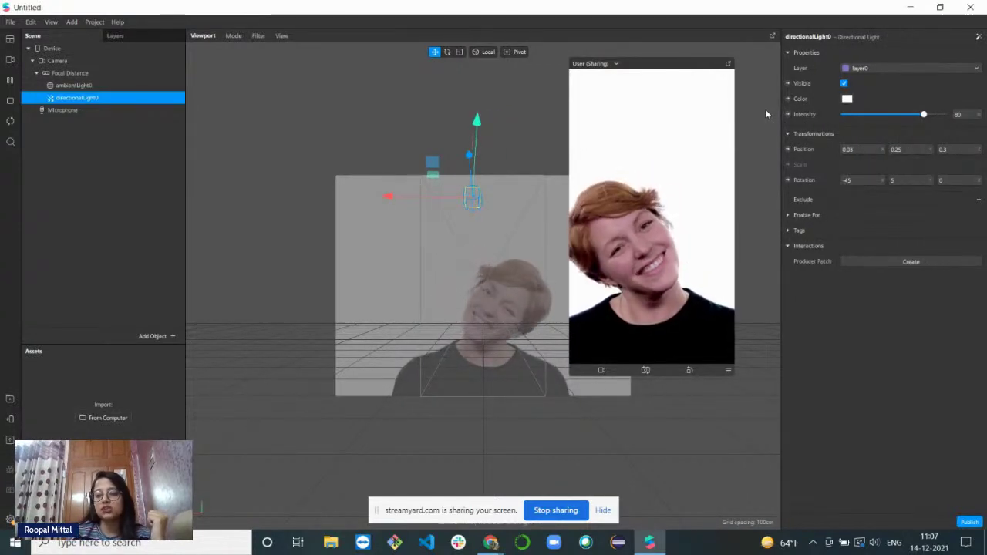
Inspect the Focal Distance properties and turn off the Disable Mic option of the microphone
click(62, 74)
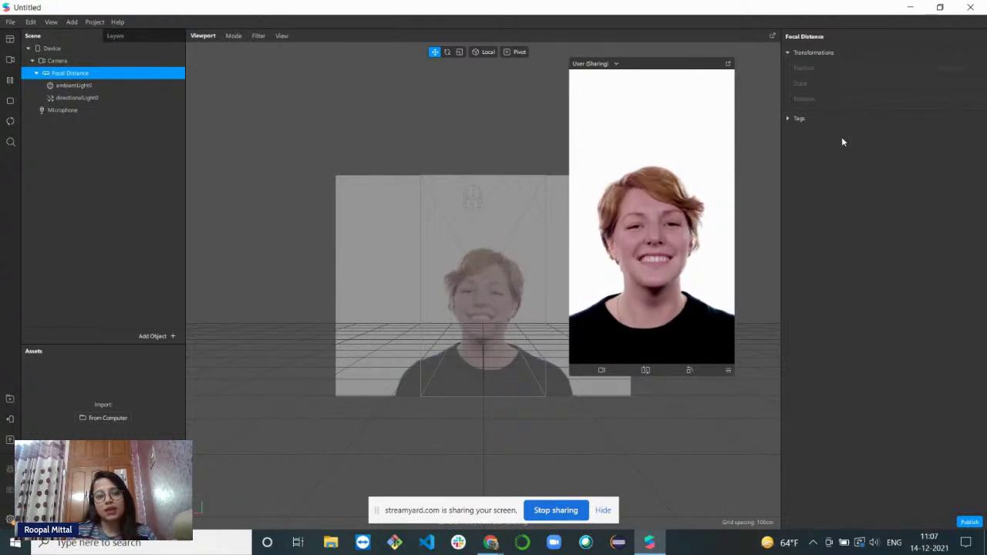
click(141, 116)
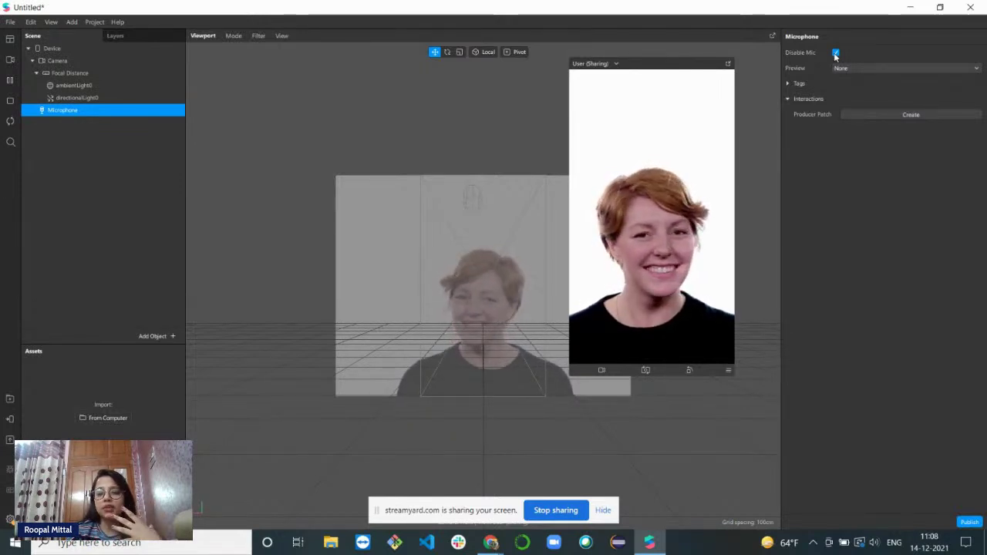
click(835, 54)
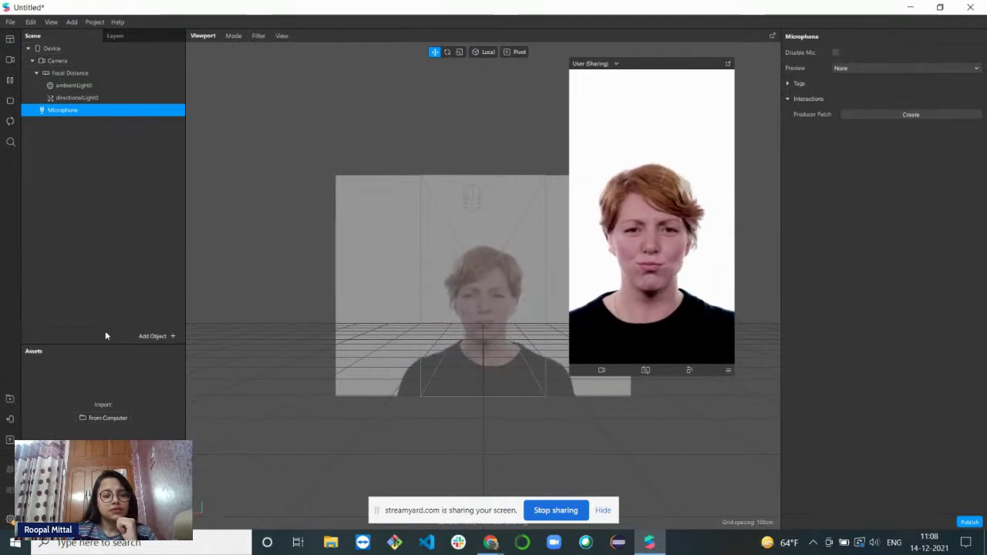
Enlarge the assets area and import the free Forest texture from the AR Library into the project
drag(105, 345, 97, 273)
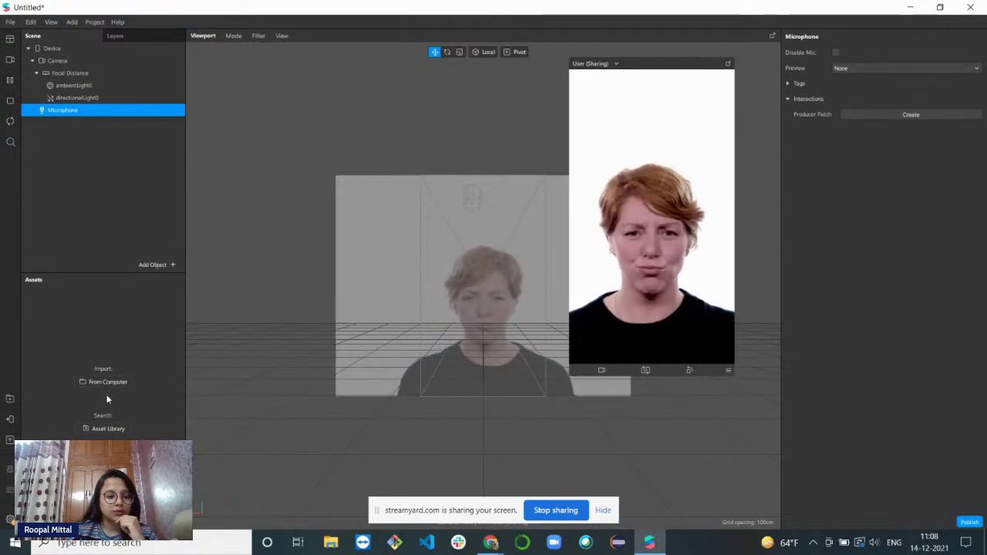
click(7, 399)
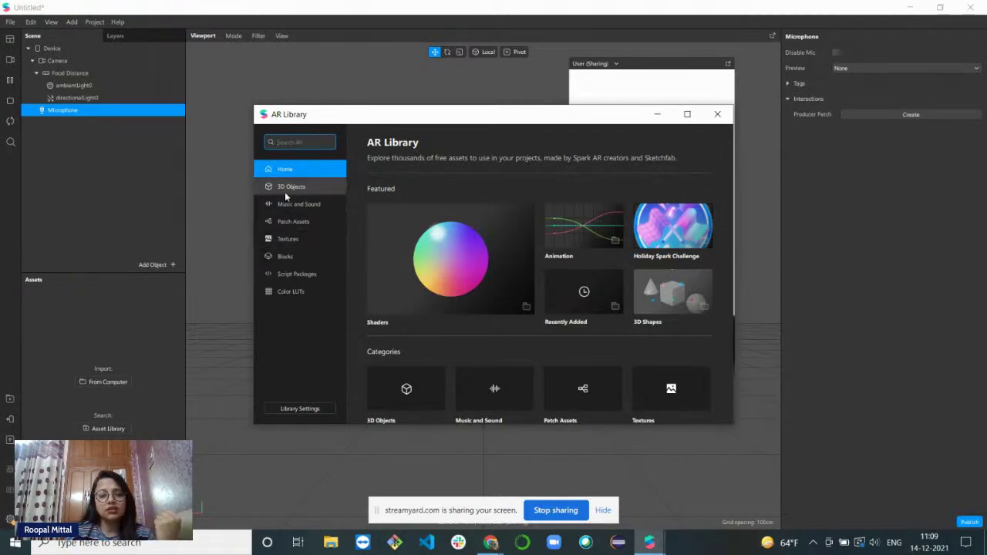
click(286, 240)
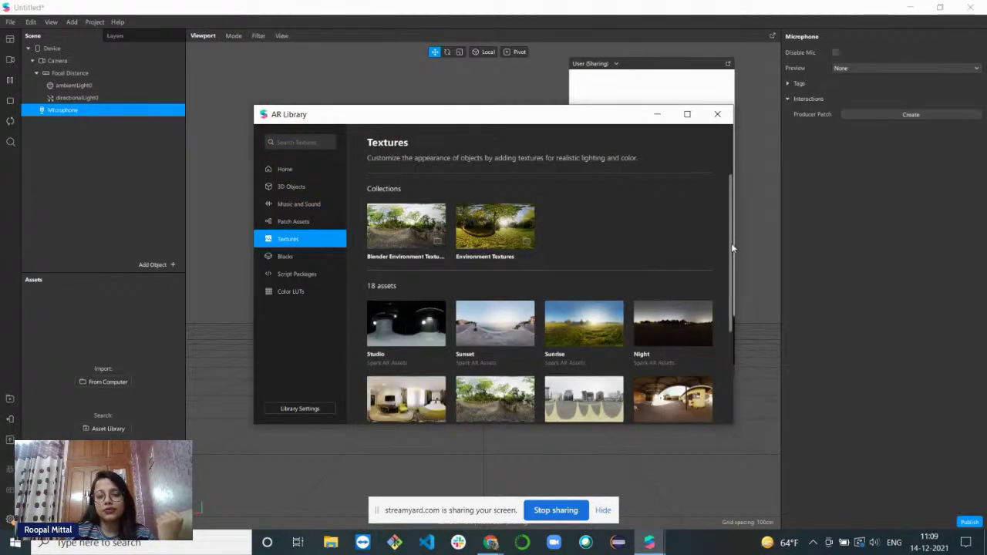
drag(731, 247, 742, 318)
click(471, 292)
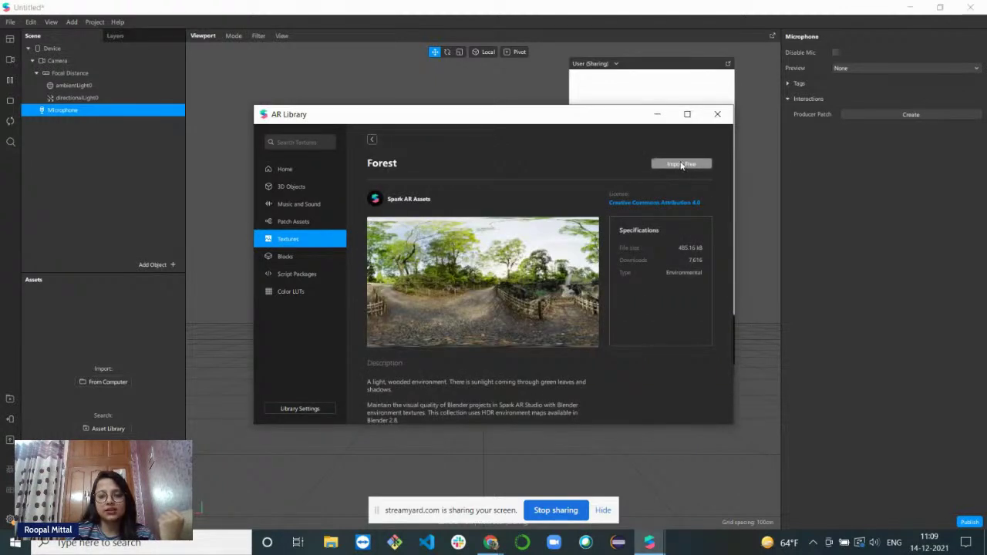
click(681, 164)
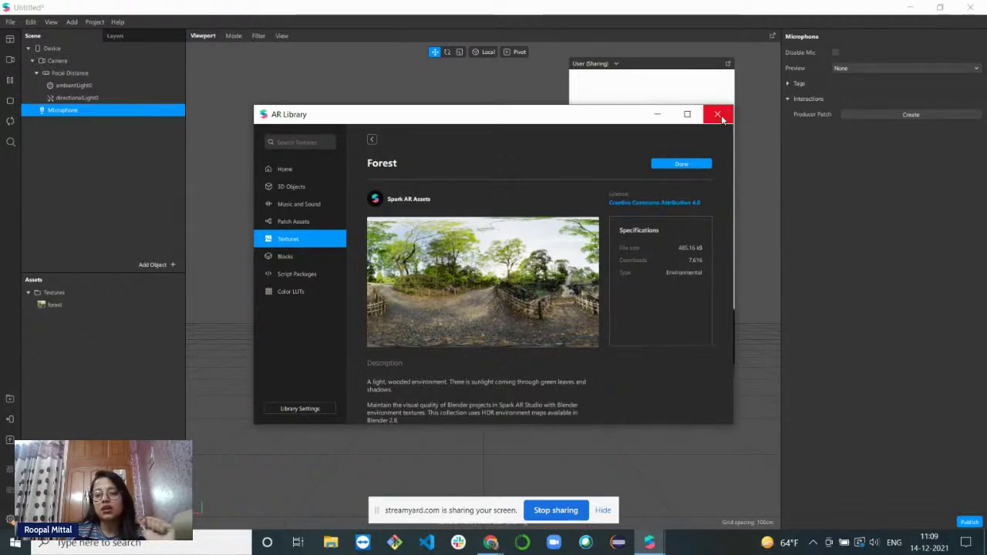
click(719, 115)
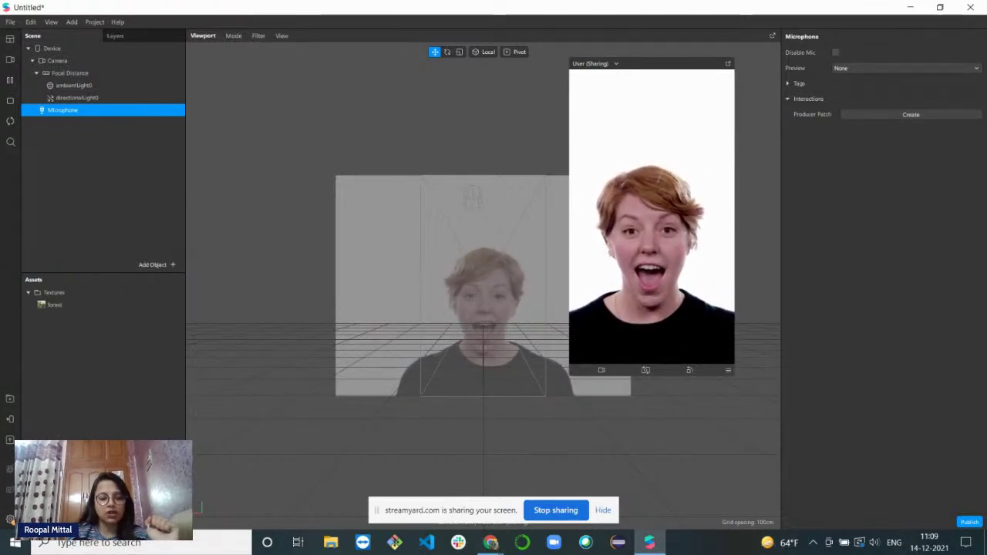
Import the image eiffel tower.jpg from the Sparks AR CA Program folder on the computer as a texture
click(160, 522)
mouse_move(221, 378)
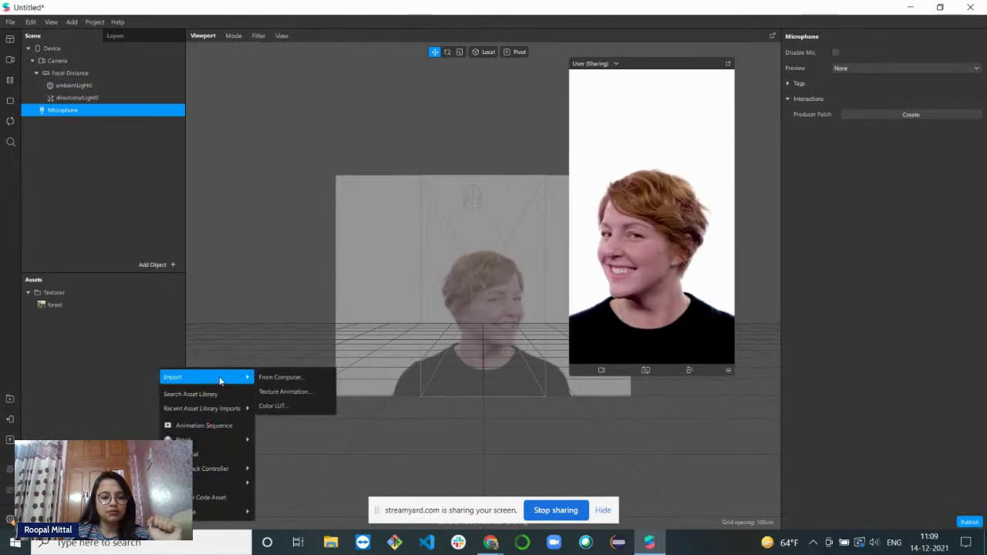
click(266, 378)
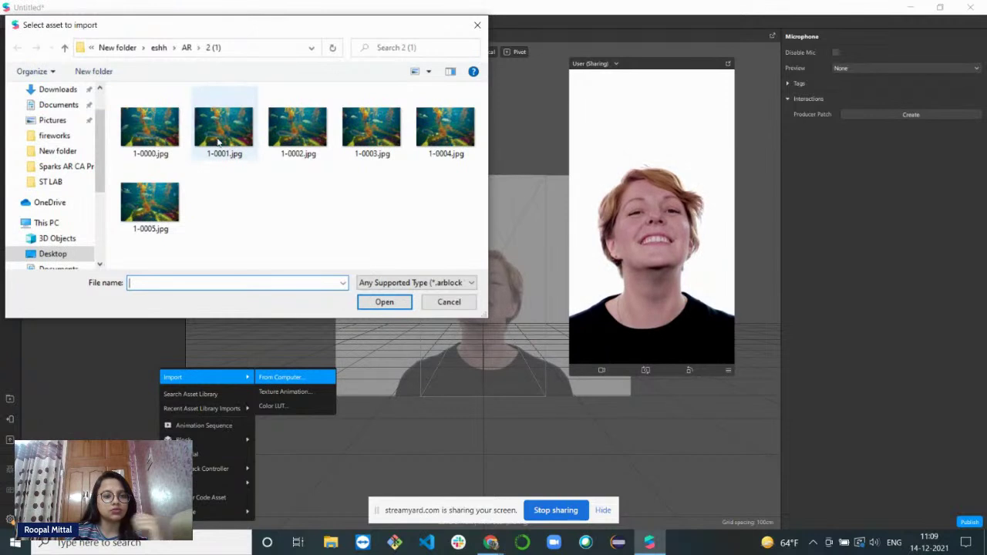
click(120, 48)
click(126, 48)
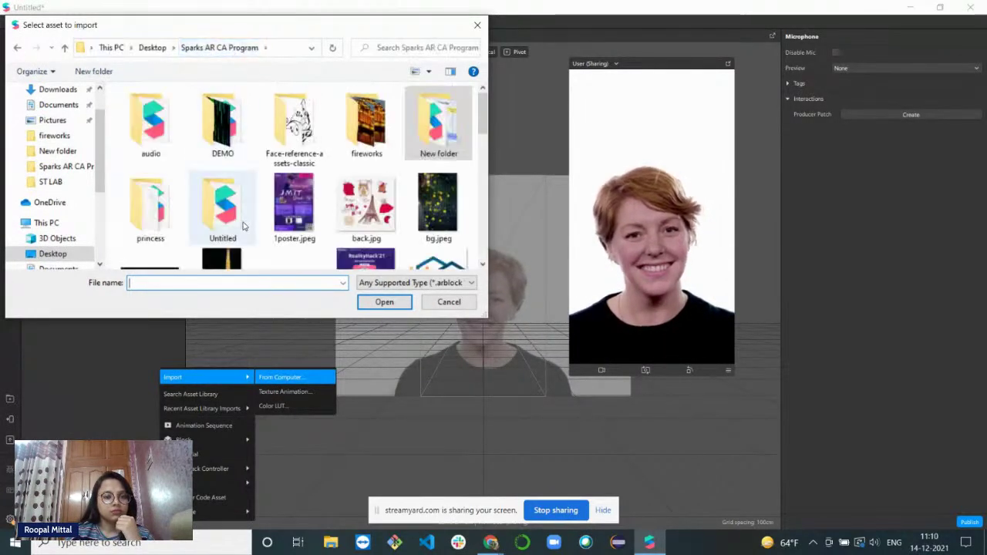
scroll(331, 200, down, 1)
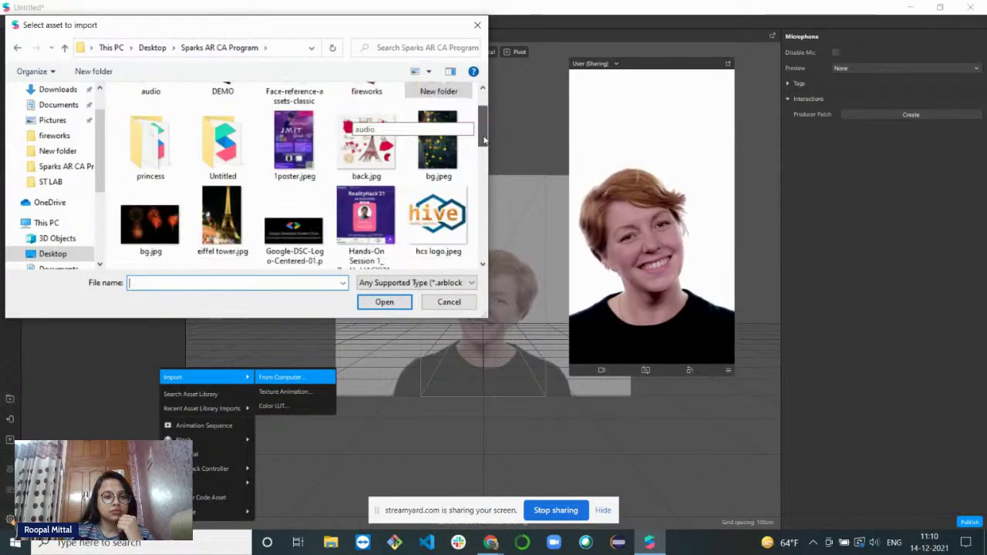
click(222, 202)
click(380, 304)
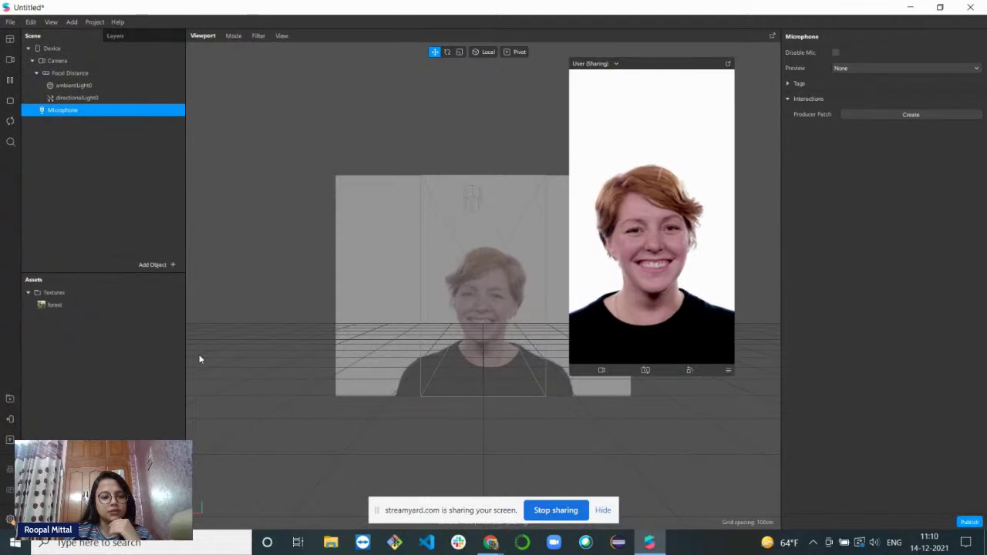
Select the eiffel tower texture, collapse its Compression properties and shrink the simulator preview
click(92, 317)
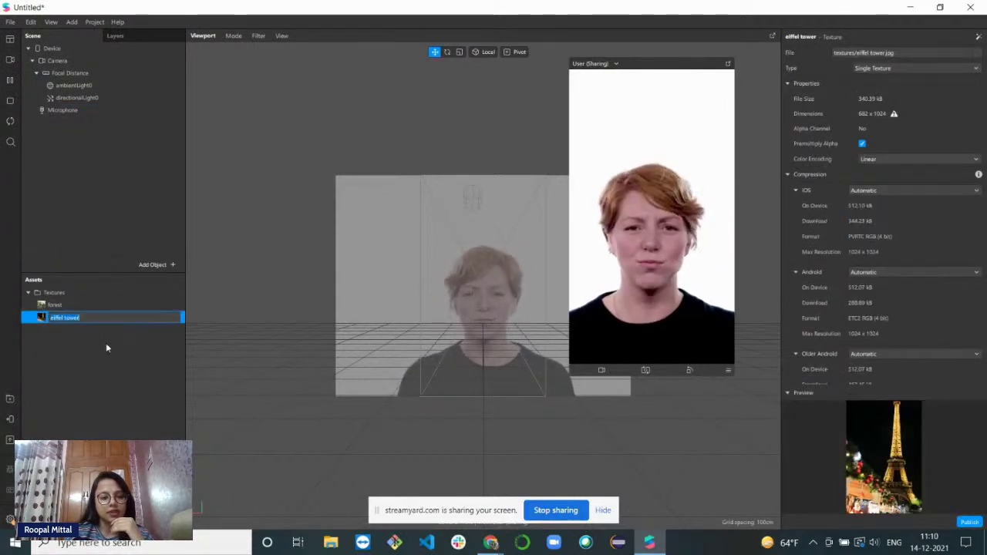
click(106, 343)
click(88, 318)
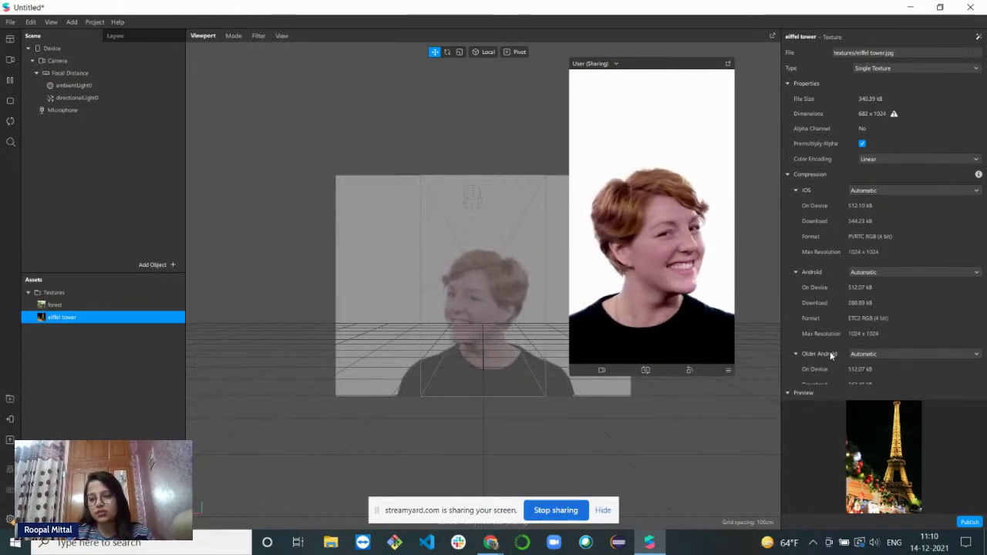
click(789, 176)
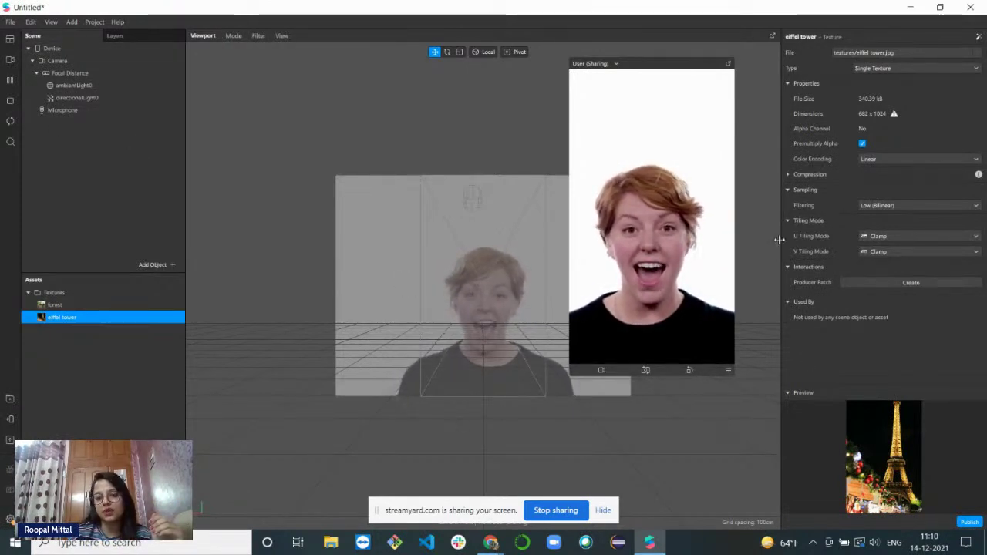
drag(572, 372, 610, 303)
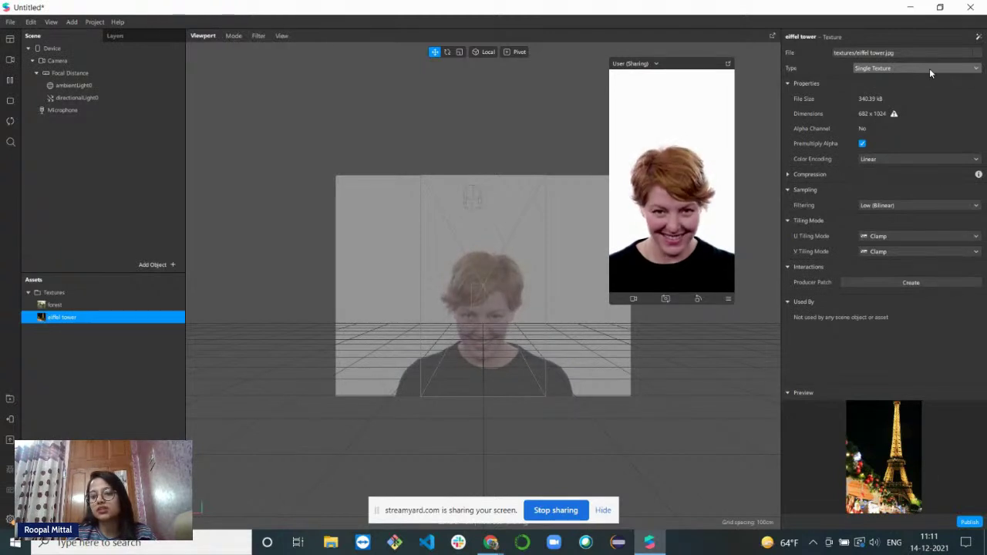
Review the texture type options and set the eiffel tower texture's color encoding to sRGB
click(930, 68)
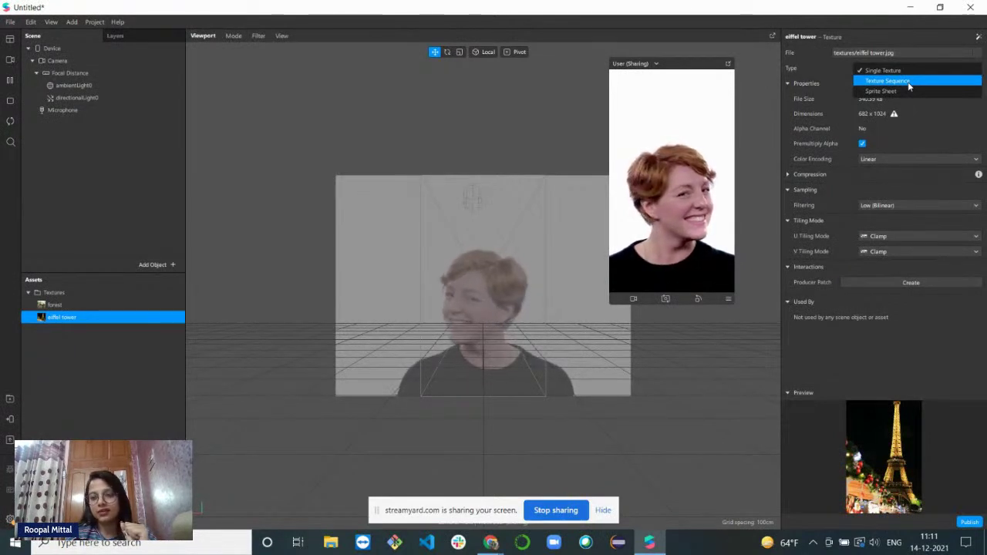
click(839, 69)
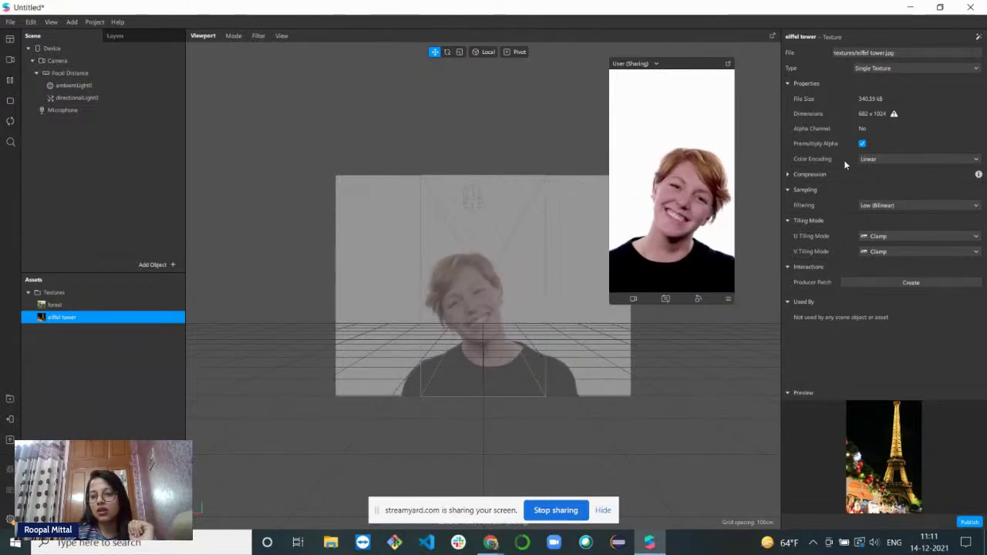
click(906, 159)
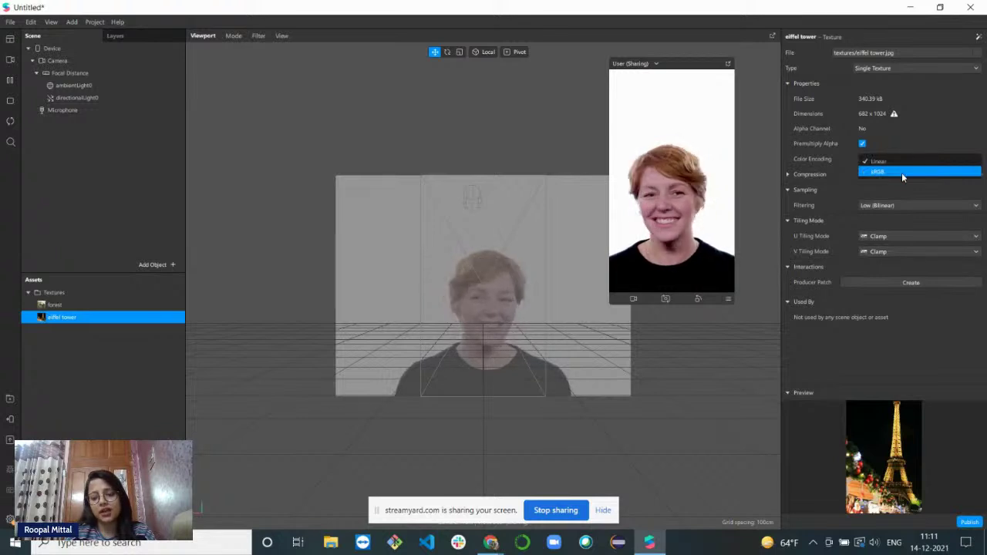
click(902, 172)
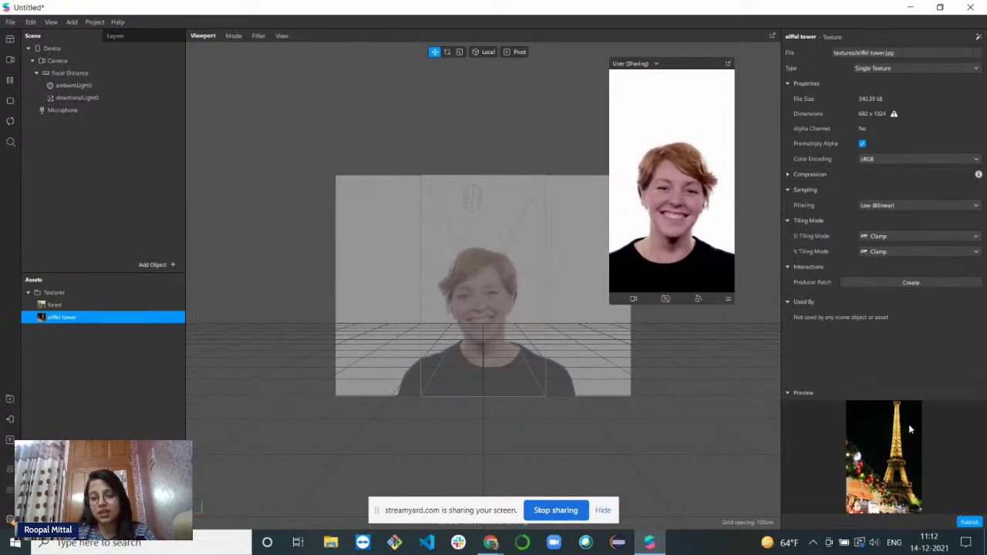
click(906, 162)
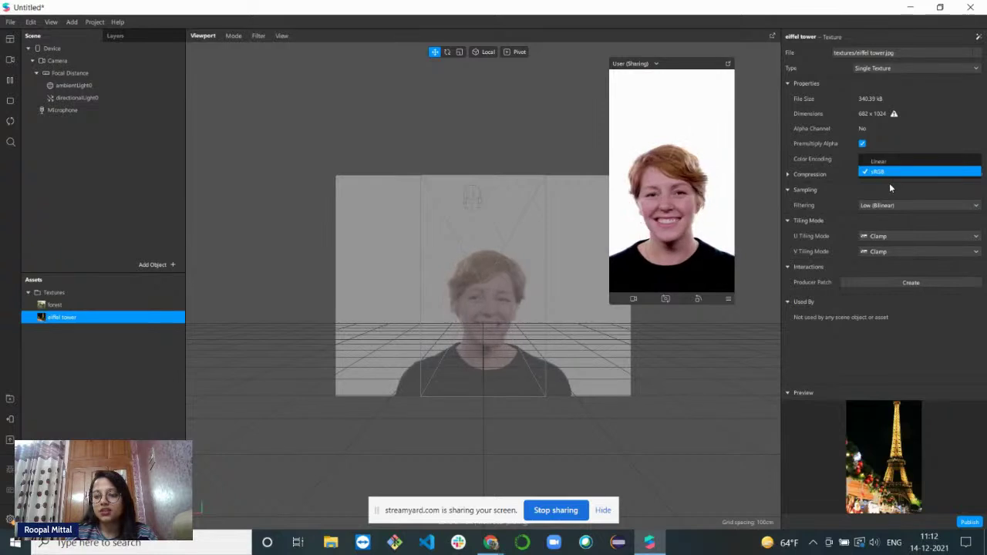
click(890, 183)
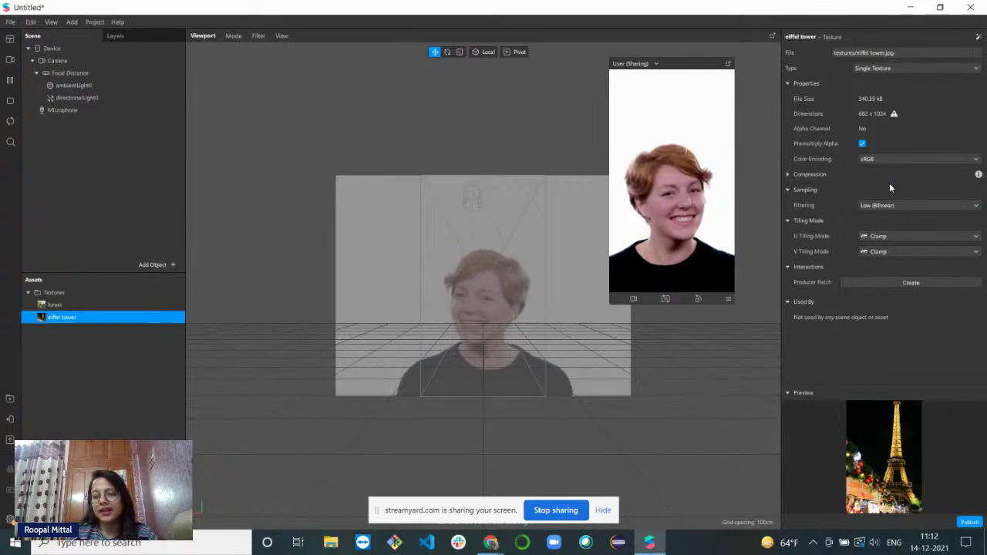
Set the eiffel tower texture's compression to None for iOS, Android and Older Android, and collapse the Compression properties
click(789, 176)
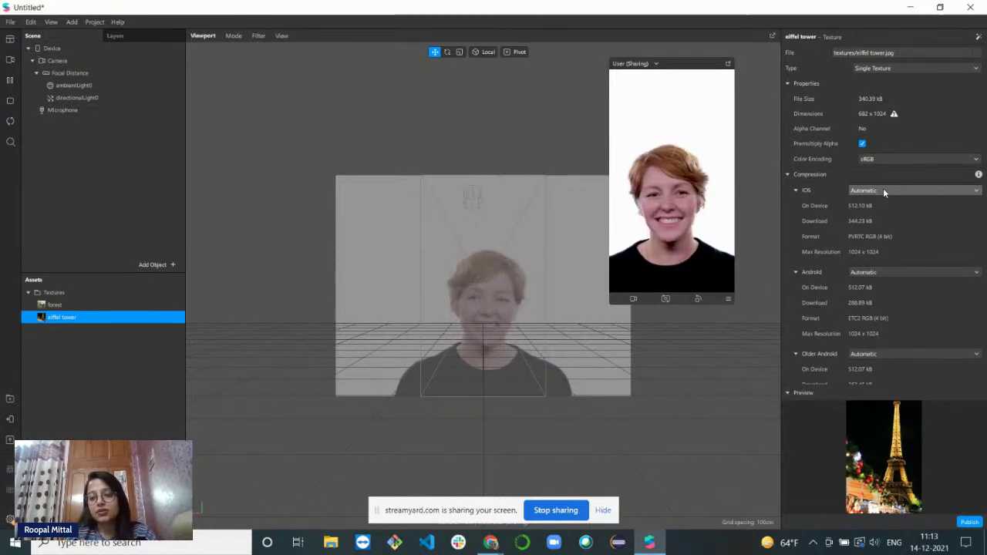
click(883, 189)
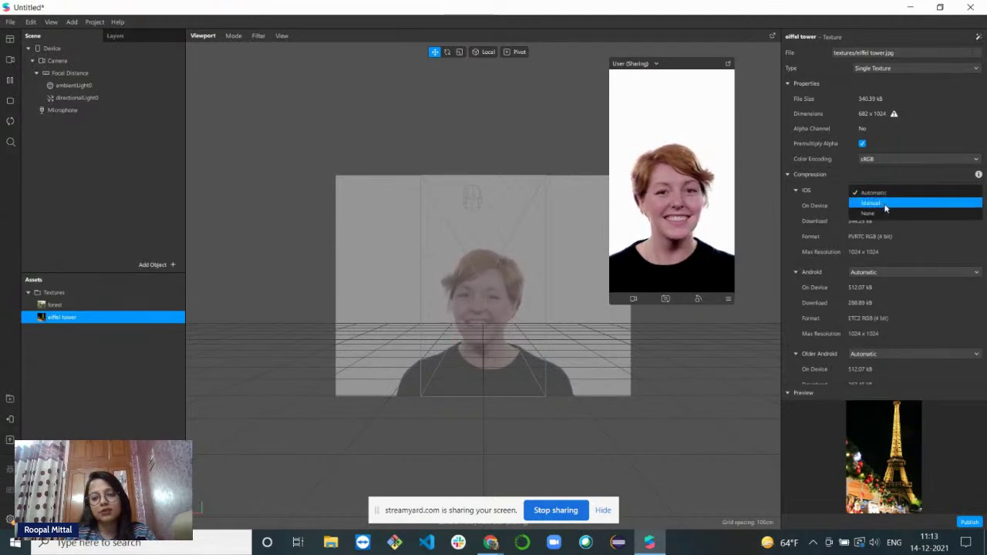
click(883, 213)
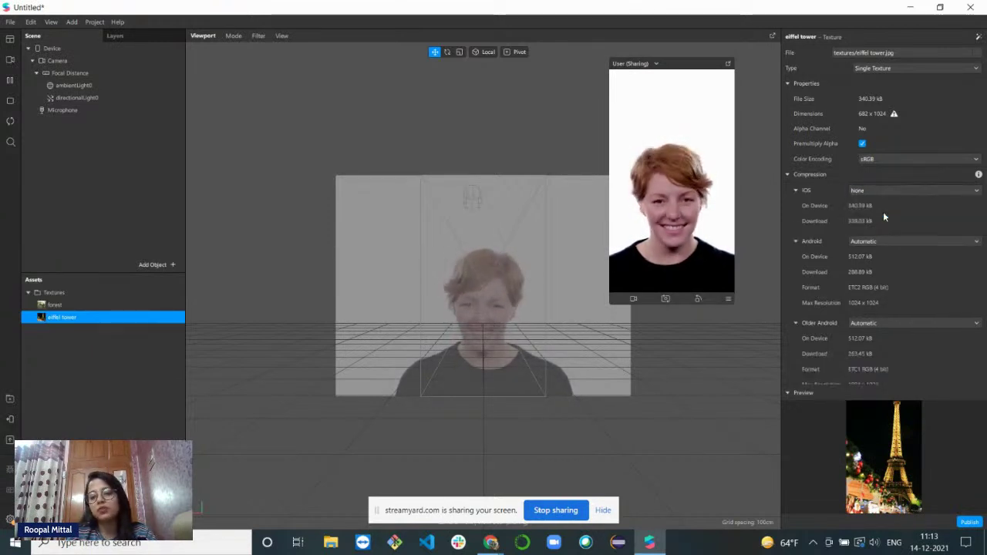
click(870, 242)
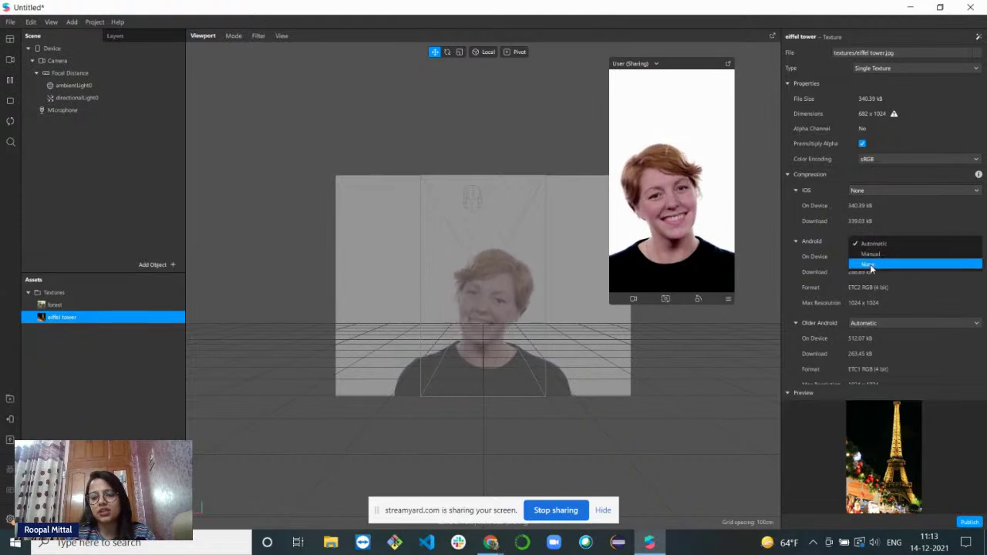
click(870, 266)
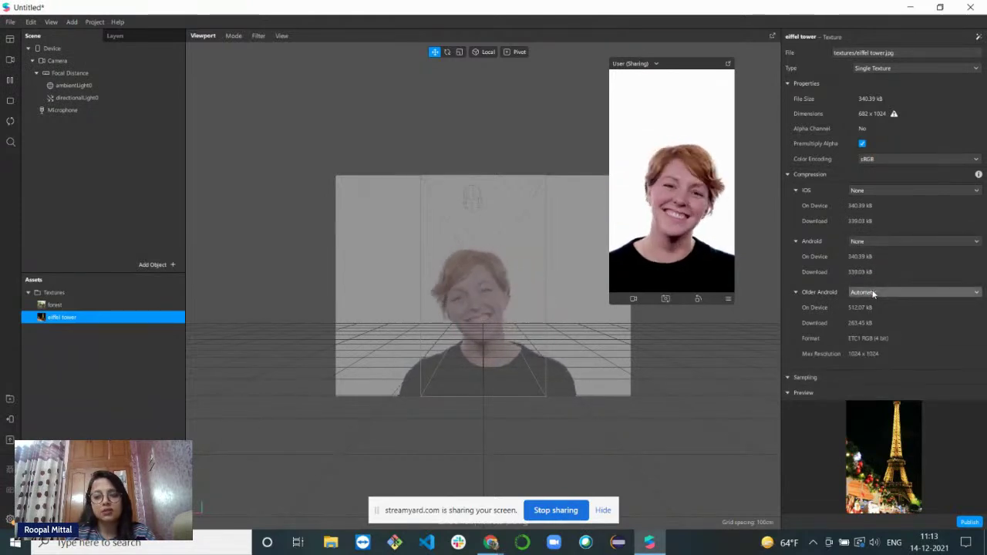
click(874, 293)
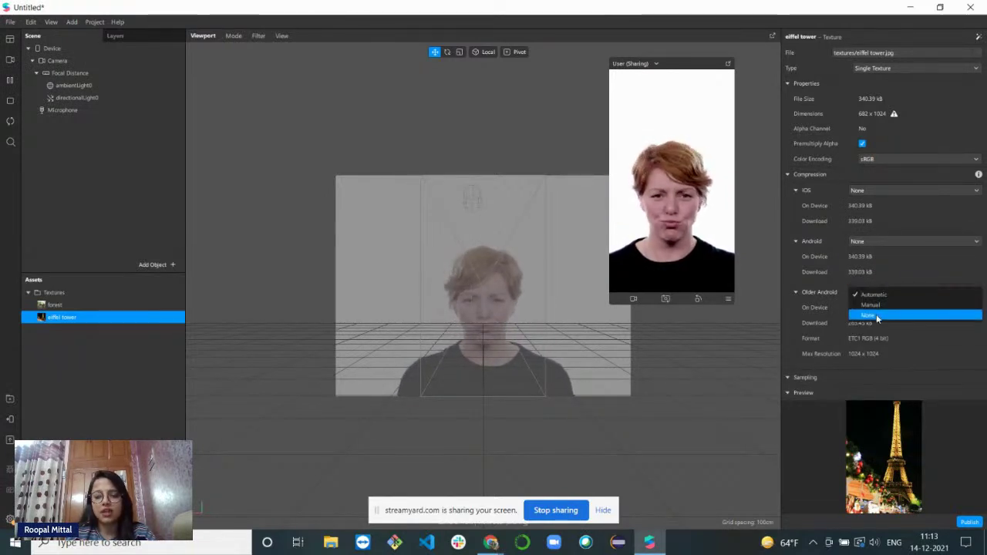
click(877, 314)
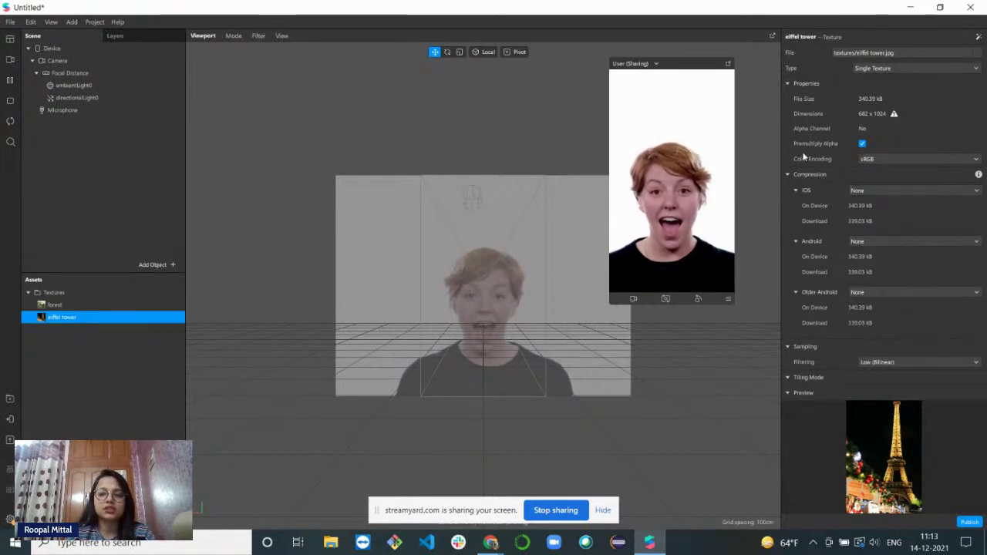
click(787, 175)
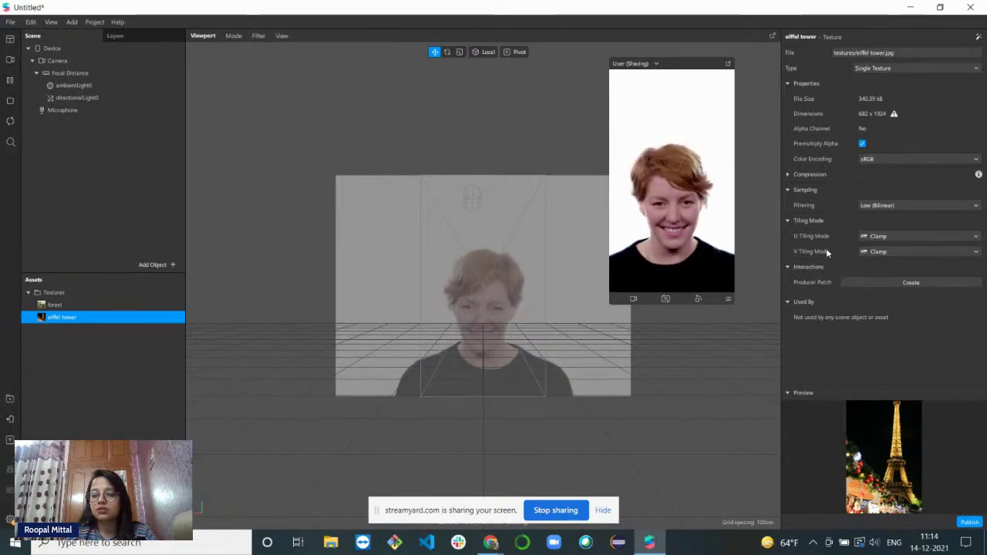
Review the U Tiling Mode options of the eiffel tower texture
click(909, 239)
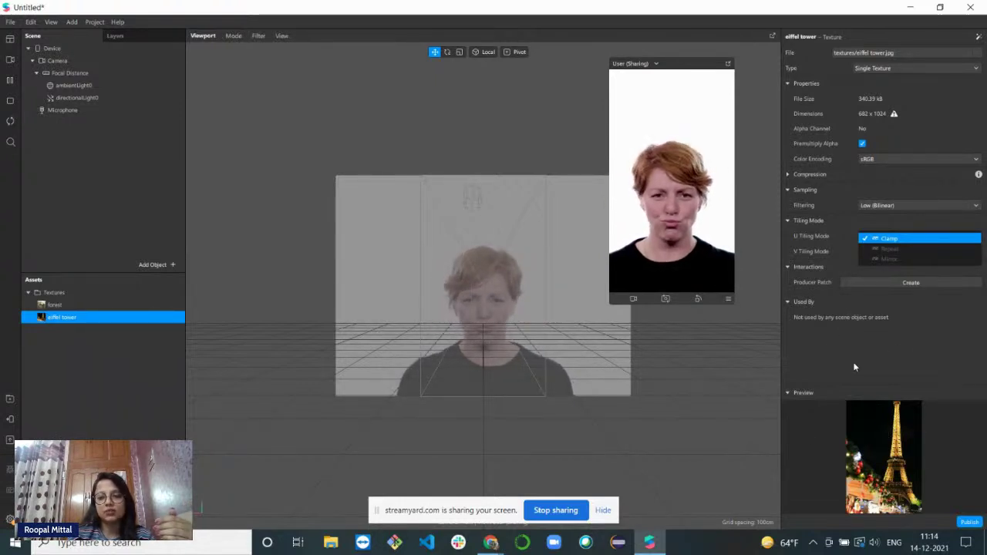
click(867, 225)
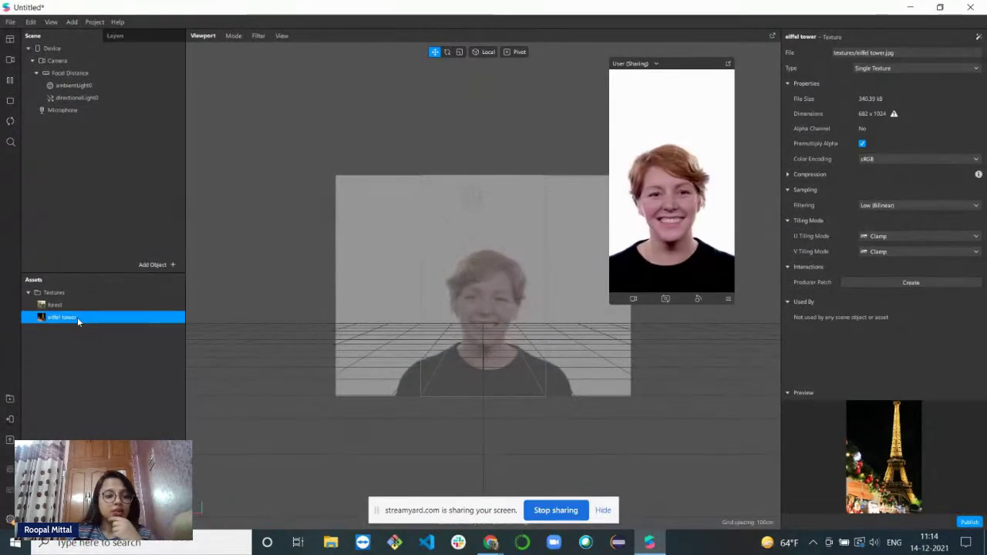
Narrow the object properties area, make the scene hierarchy taller and move the simulator preview closer to the properties
drag(780, 127, 818, 128)
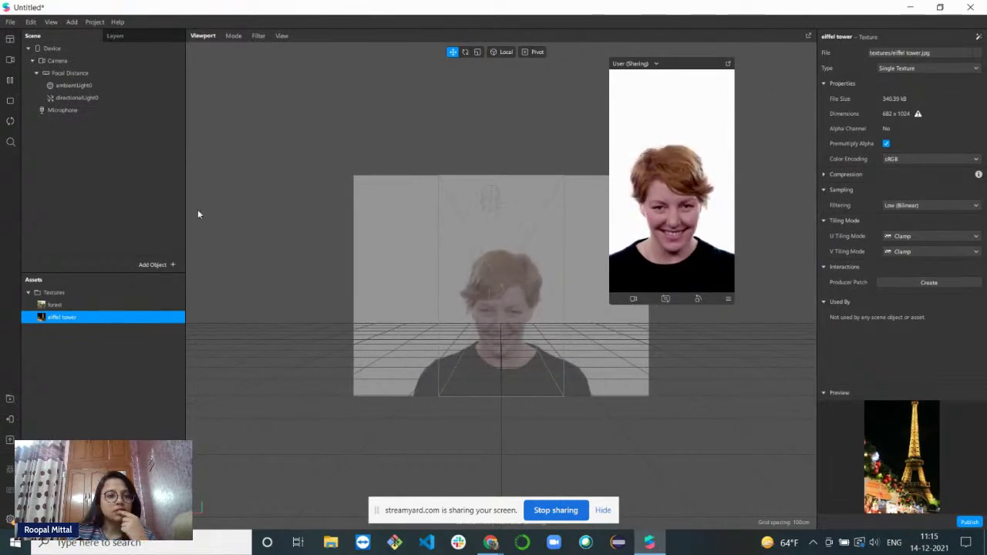
drag(116, 274, 117, 322)
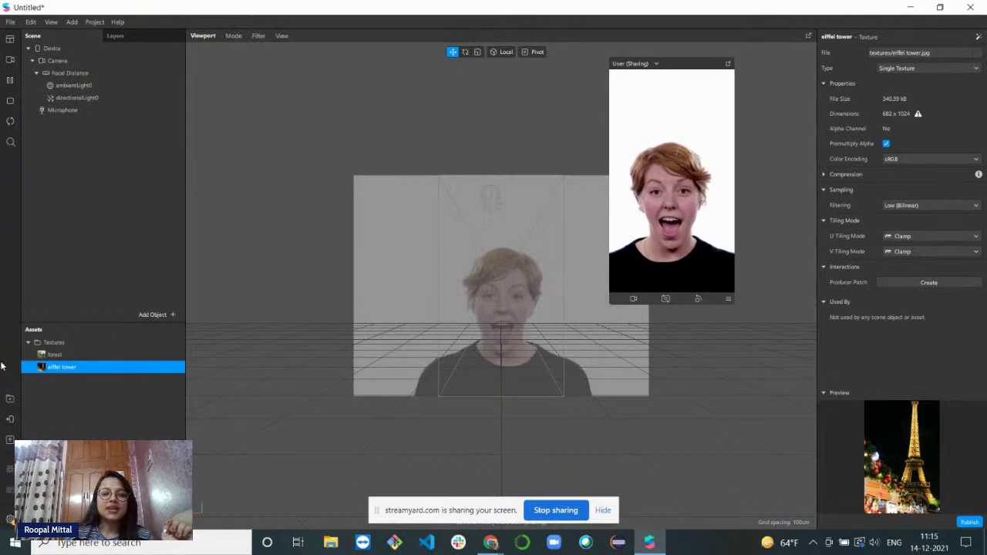
drag(705, 64, 738, 63)
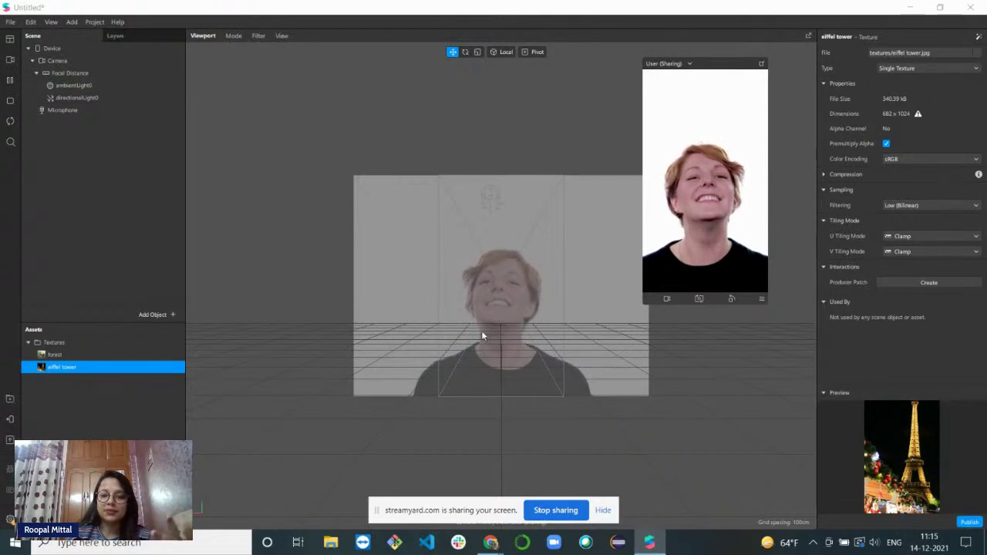
Insert a Face Mesh into the scene and inspect the properties of the face tracker that contains it
click(163, 315)
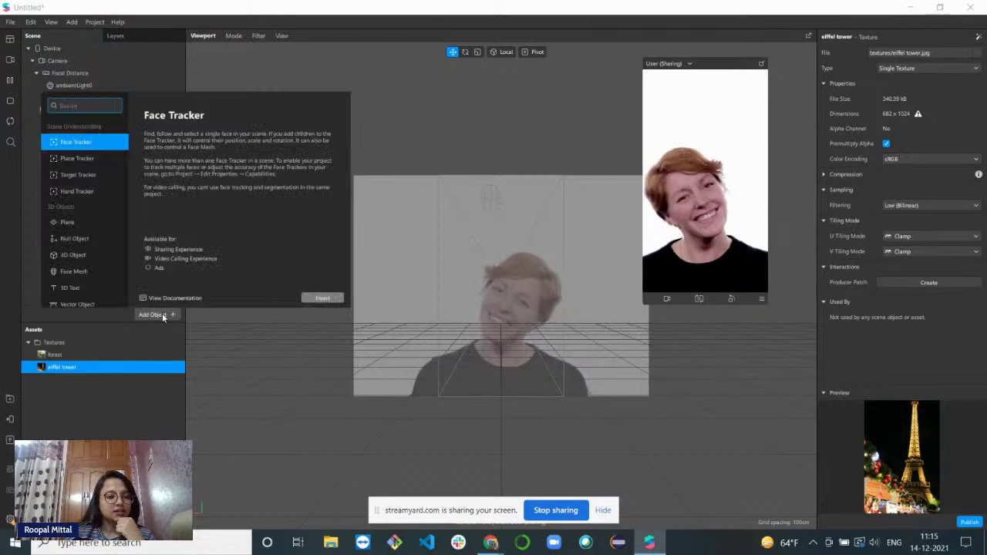
click(77, 271)
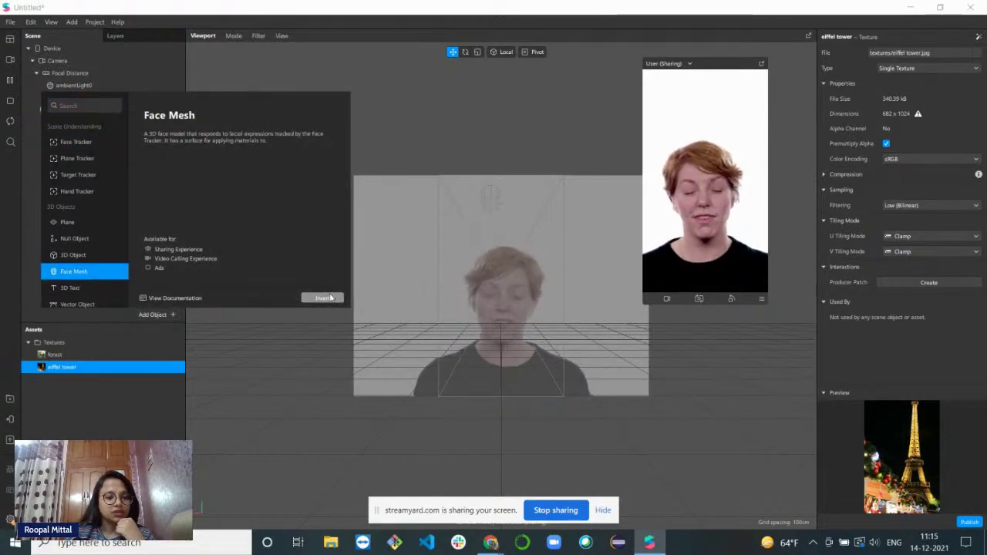
click(325, 298)
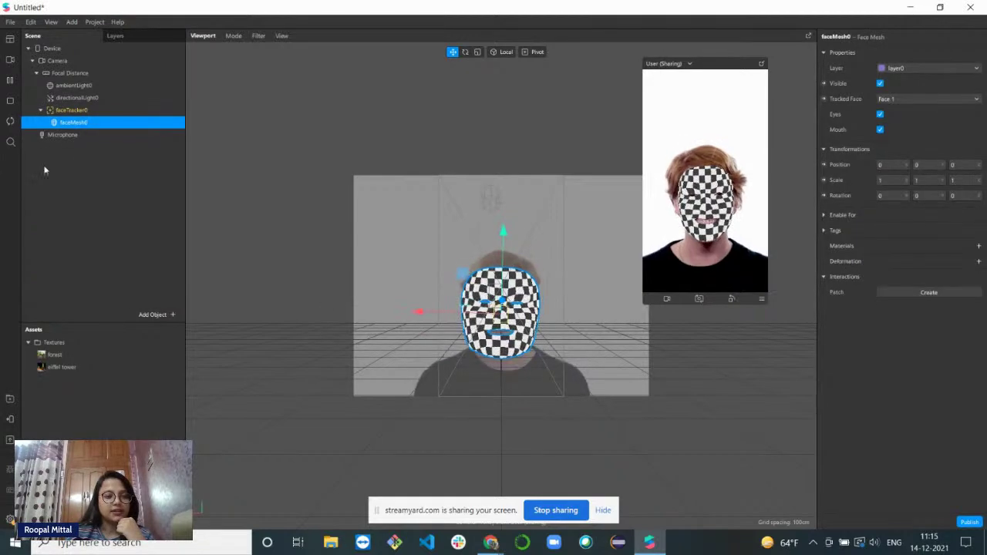
click(96, 109)
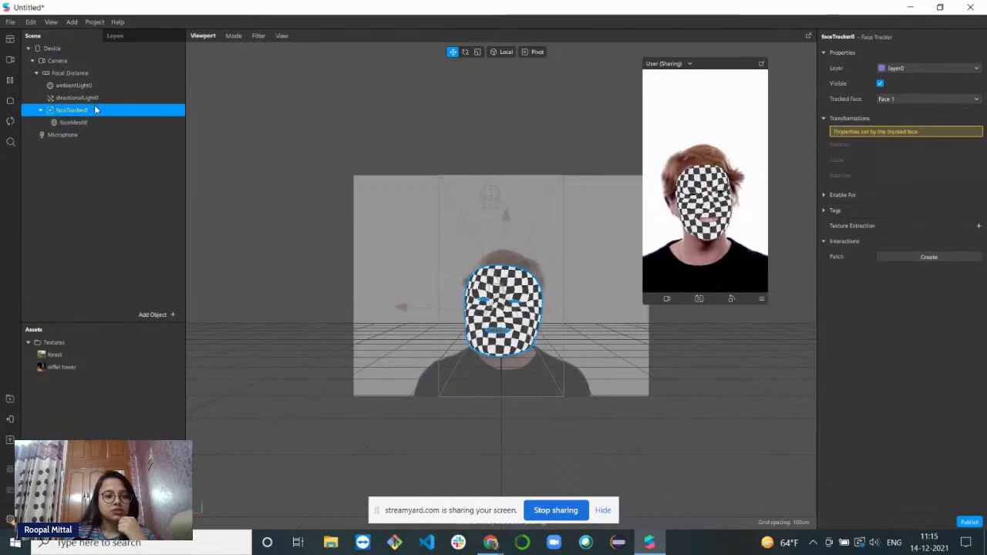
Review the Face Mesh entry among the objects that can be added and inspect the existing face mesh's properties
click(154, 314)
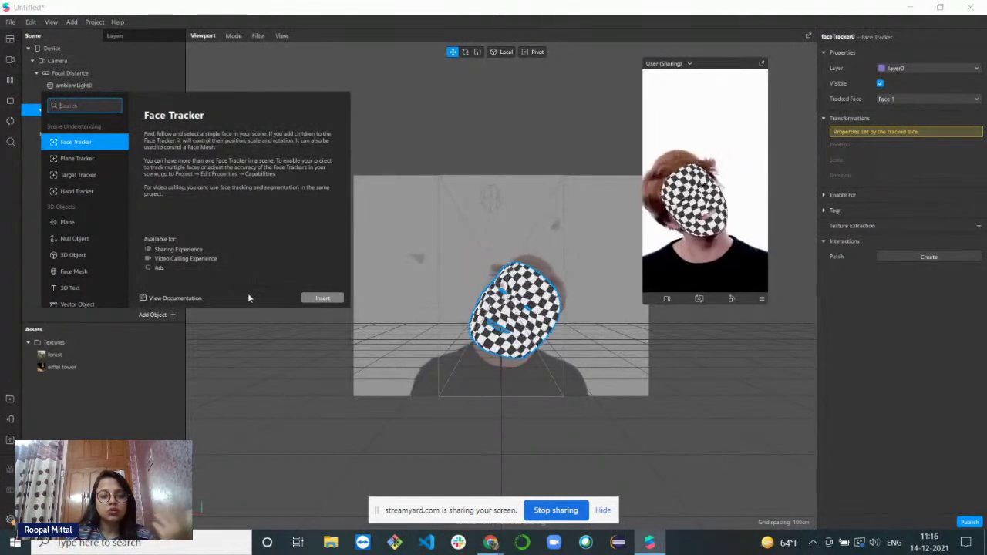
double_click(92, 272)
click(109, 182)
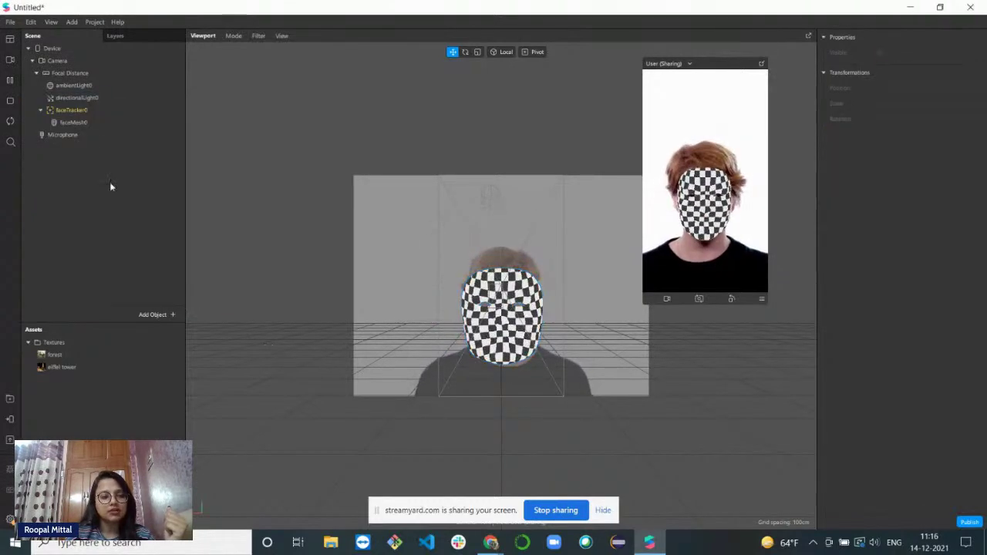
click(88, 123)
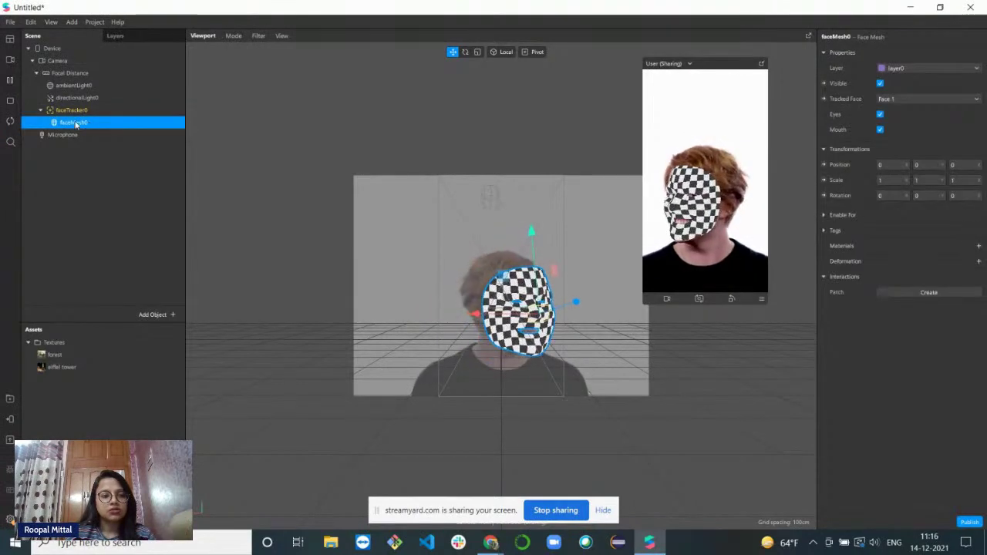
Add a second Face Mesh directly under Focal Distance, outside the face tracker, and inspect its properties
click(56, 74)
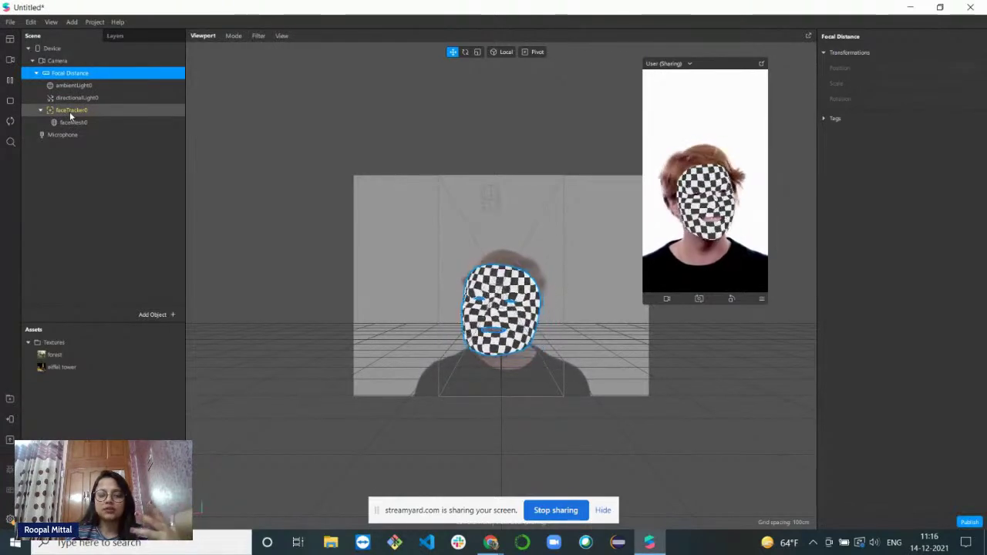
right_click(65, 75)
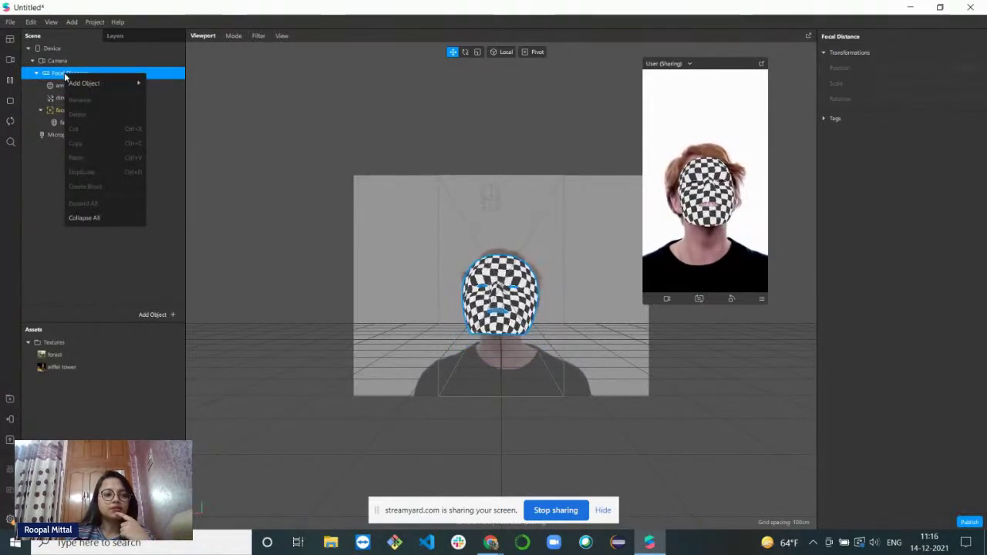
mouse_move(140, 82)
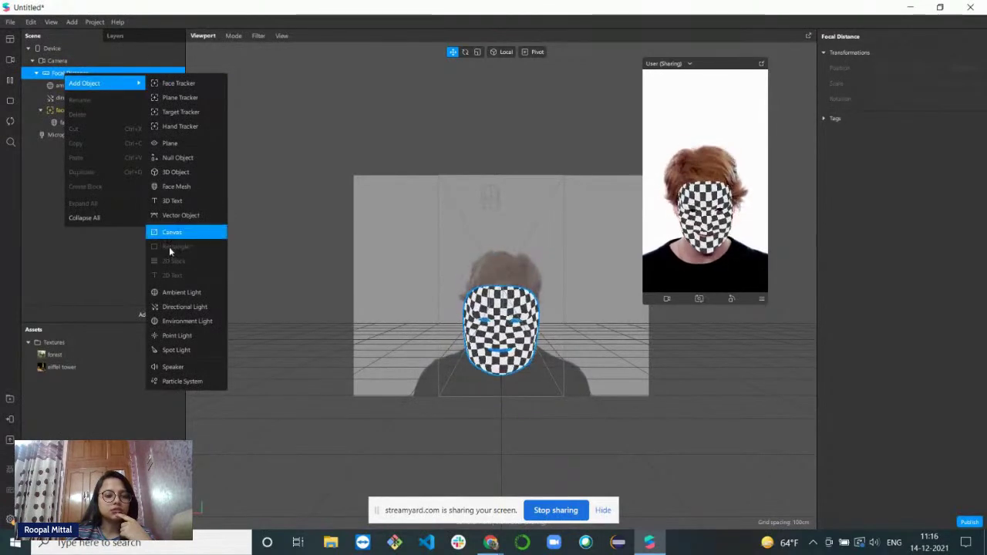
click(177, 188)
click(101, 197)
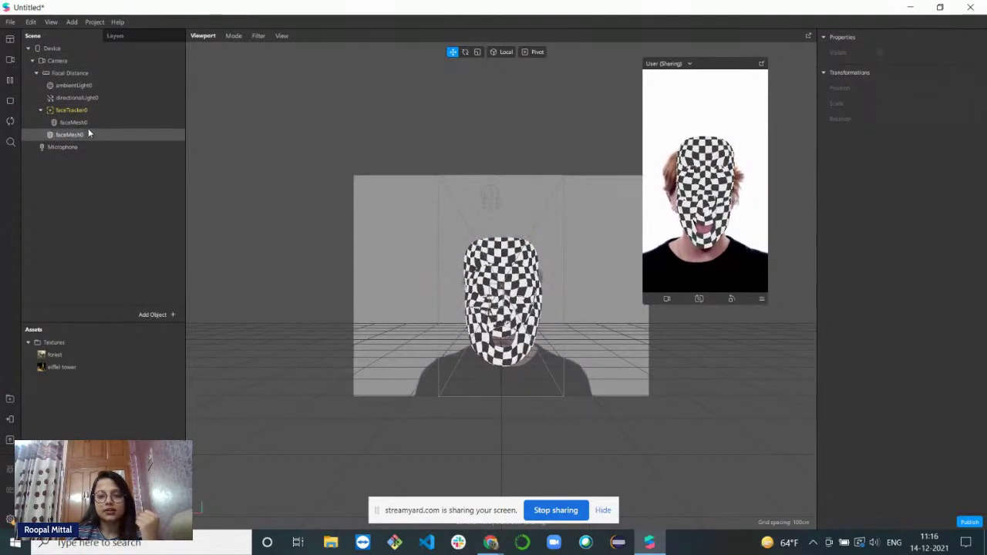
click(81, 136)
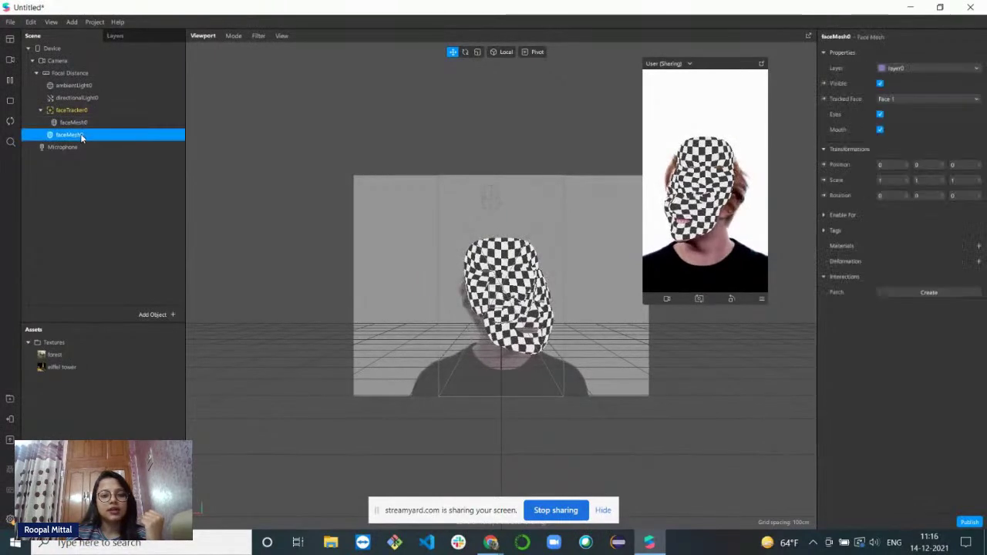
Raise the face mesh outside the face tracker to about 0.12 on Y and delete it
drag(499, 202, 501, 151)
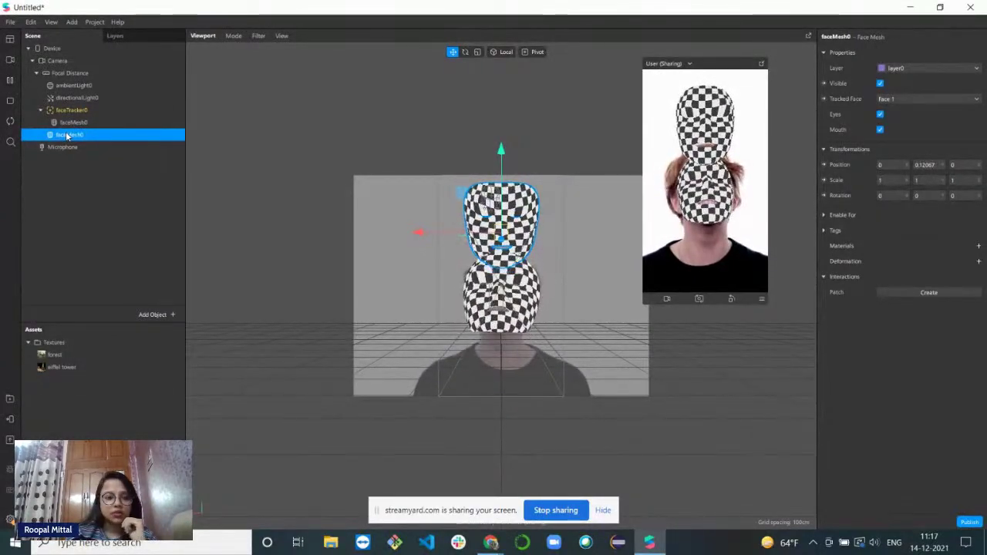
key(Delete)
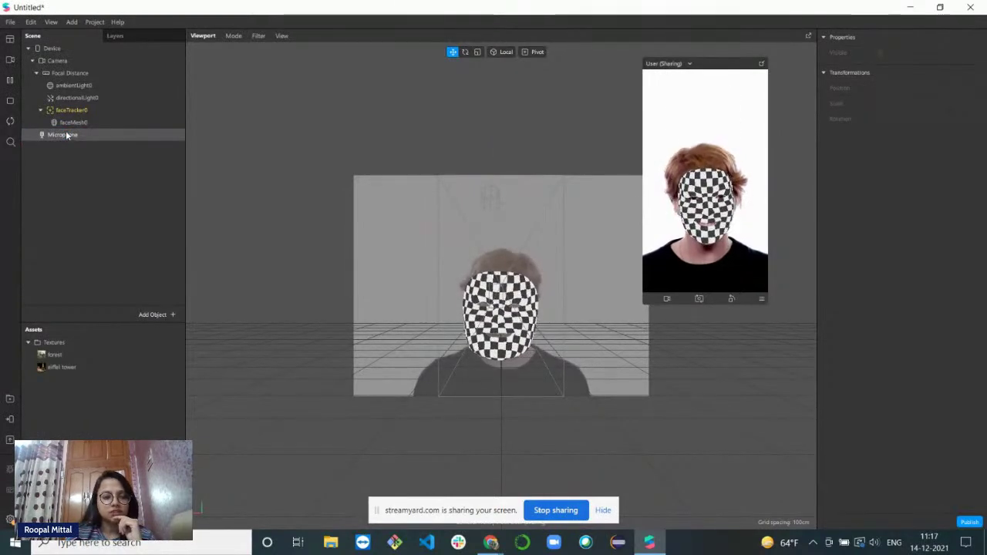
Add a new material to the face mesh inside the face tracker and name it mask
click(71, 124)
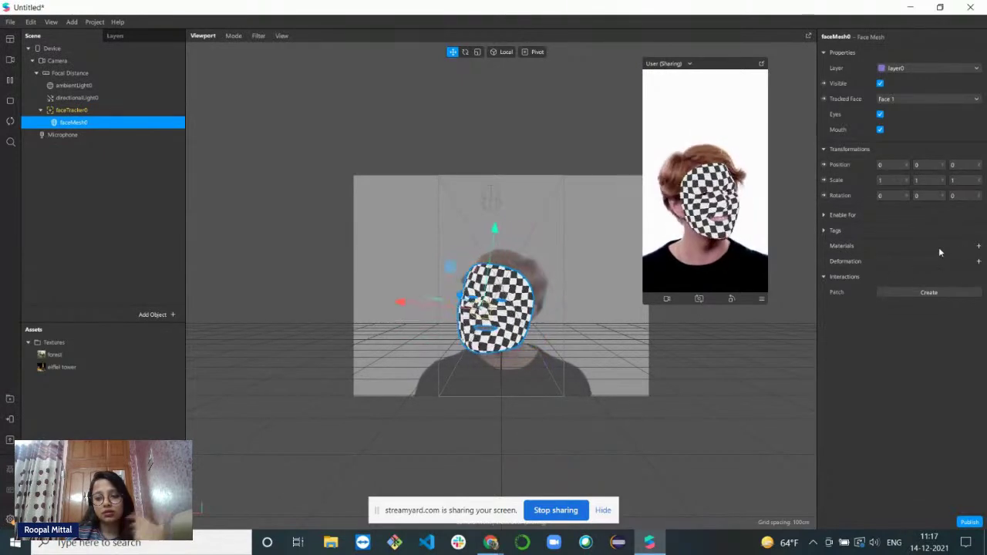
click(979, 247)
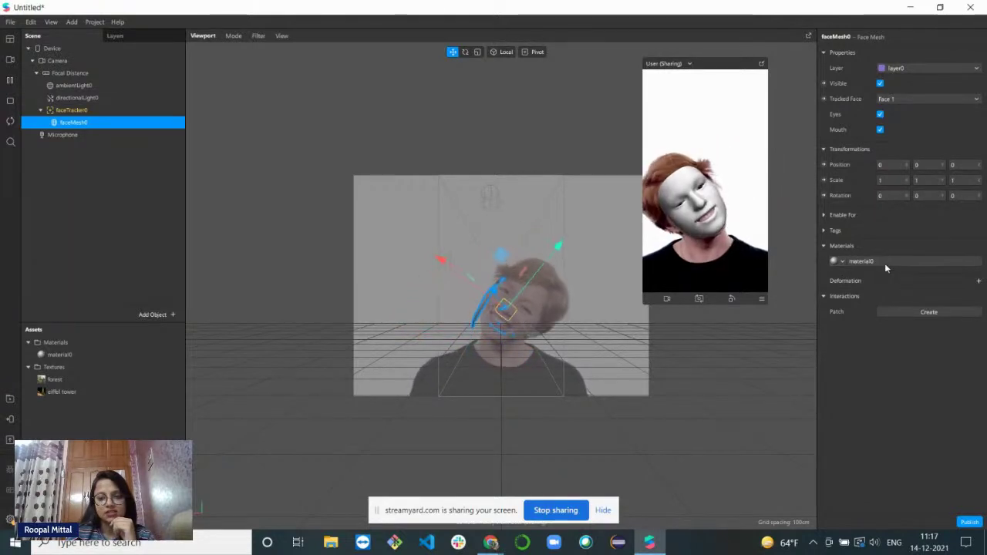
click(74, 354)
right_click(74, 354)
click(96, 365)
key(BackSpace)
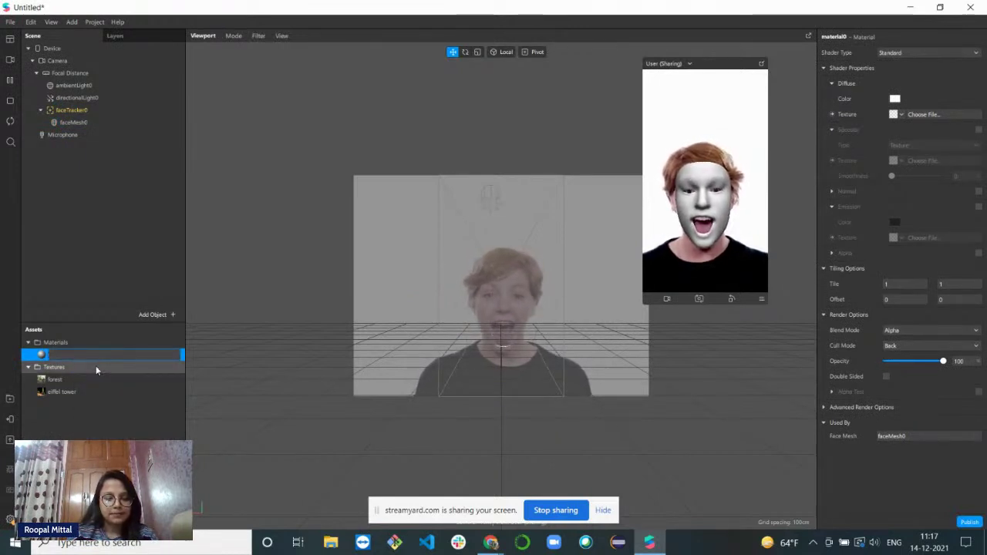
text(mask)
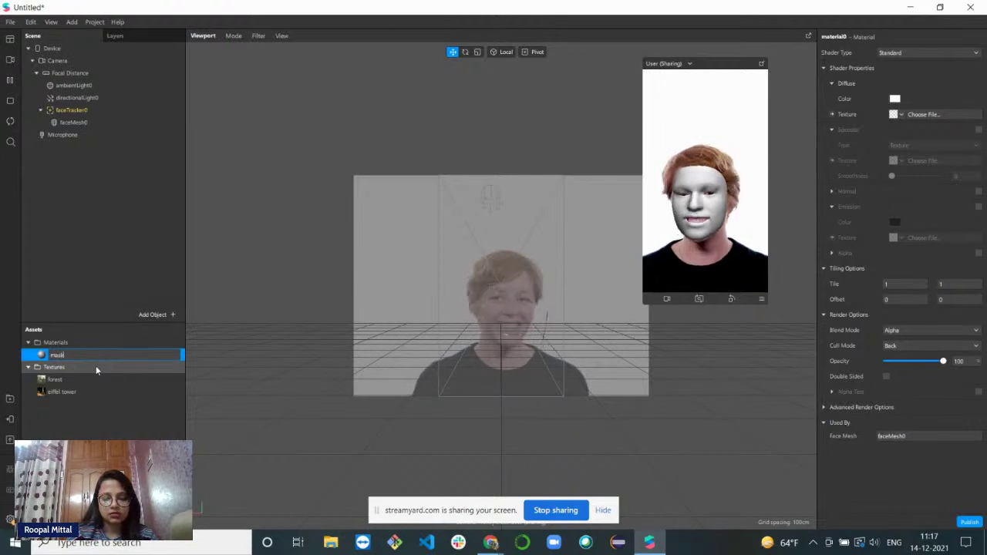
key(Return)
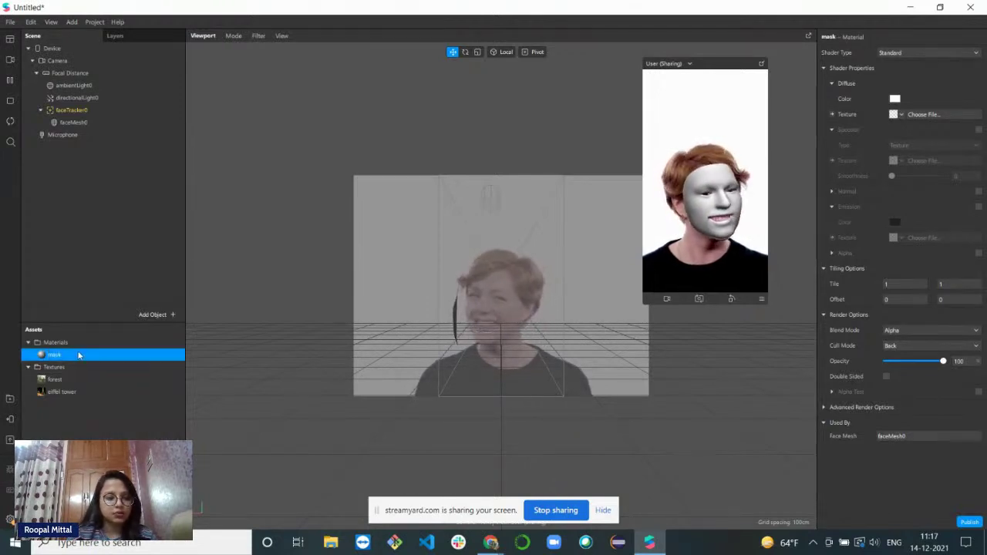
Rename the mask material as mask_mat
right_click(76, 357)
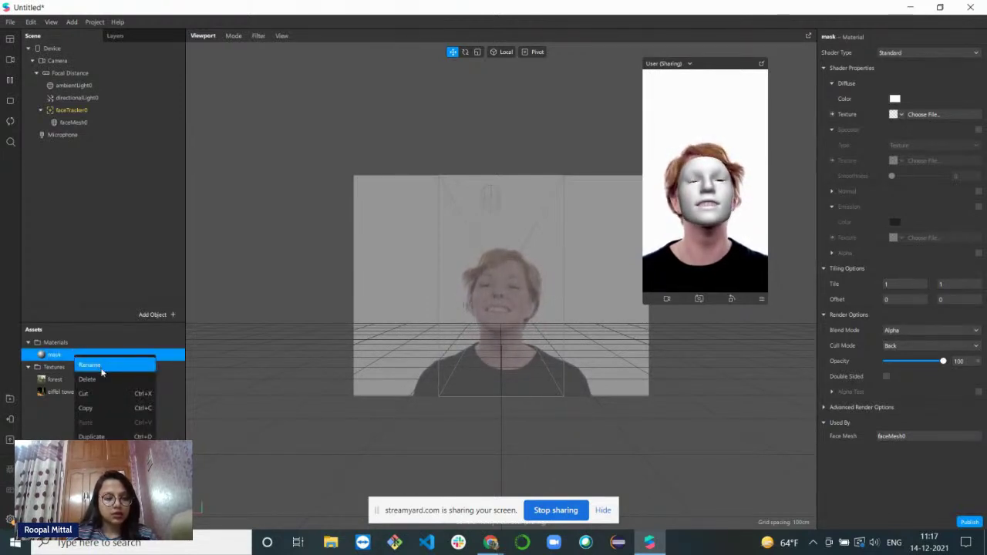
click(91, 365)
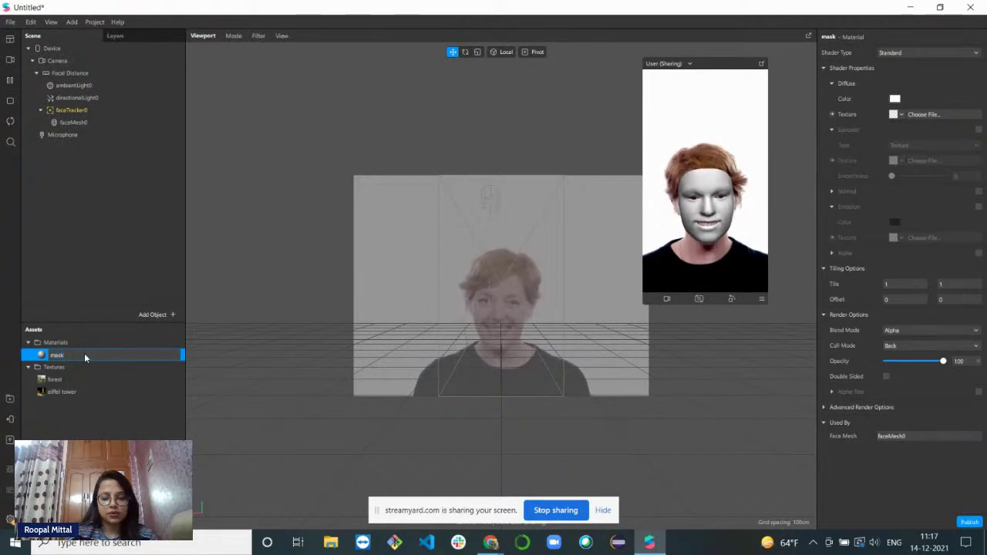
text(_mat)
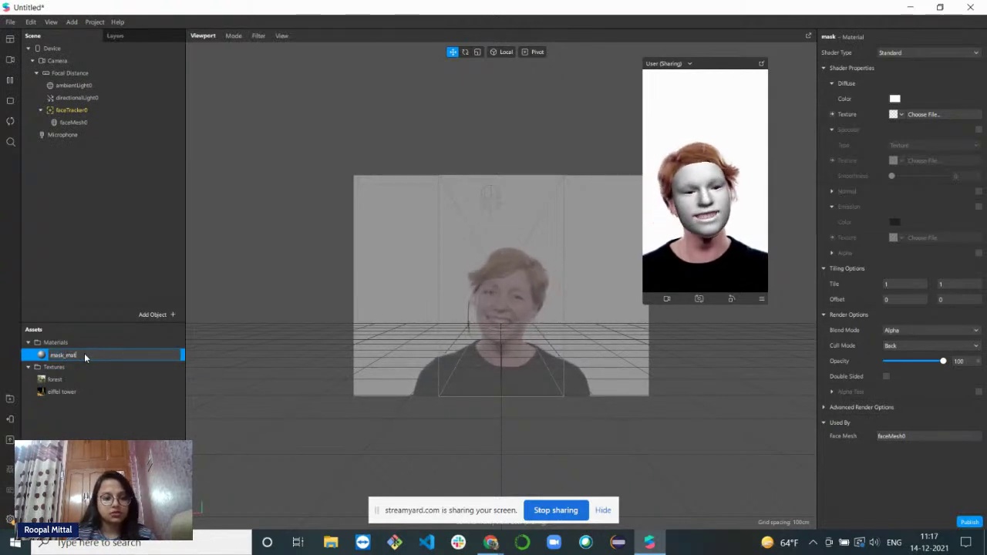
click(211, 347)
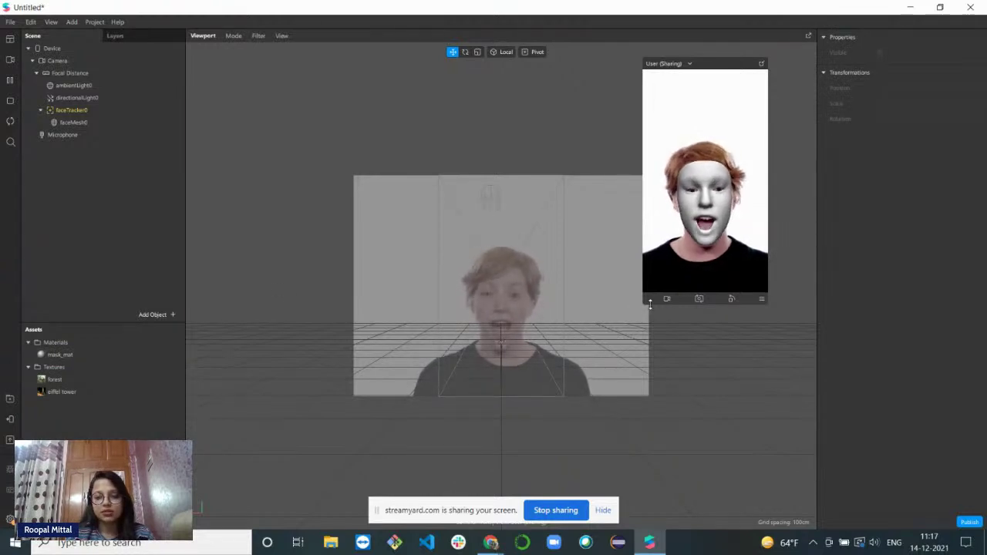
Enlarge the simulator preview and set the diffuse color of mask_mat to orange #ffaa00
drag(641, 306, 606, 370)
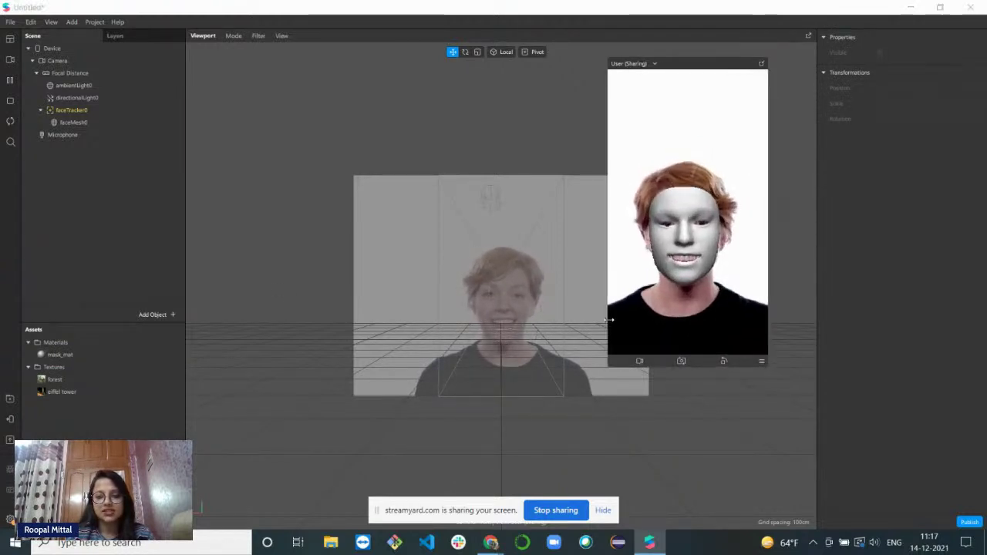
click(101, 356)
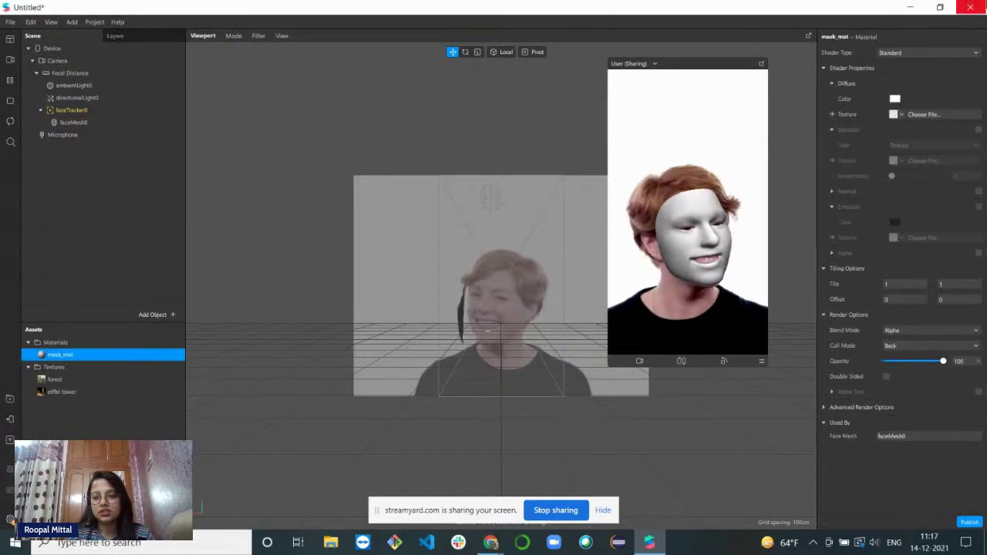
click(894, 99)
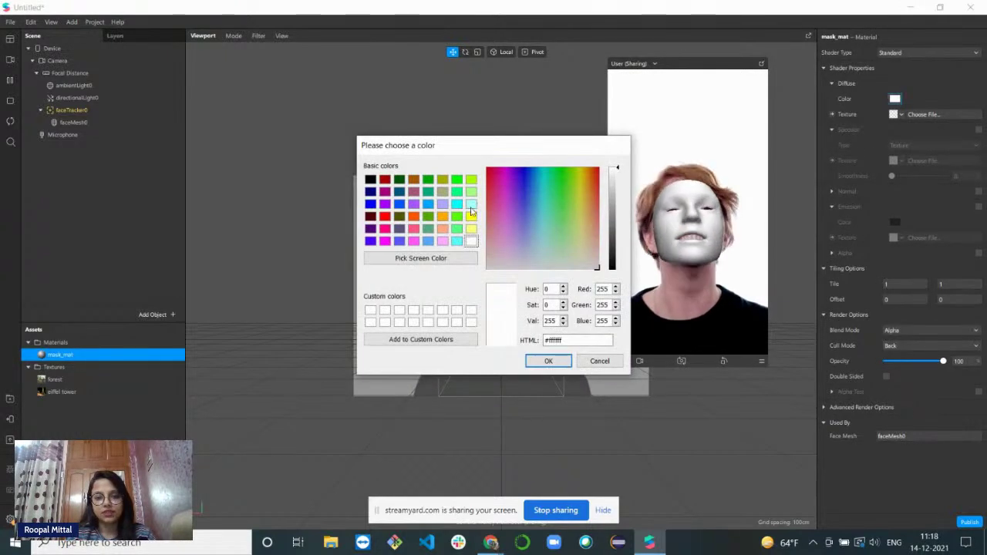
click(455, 220)
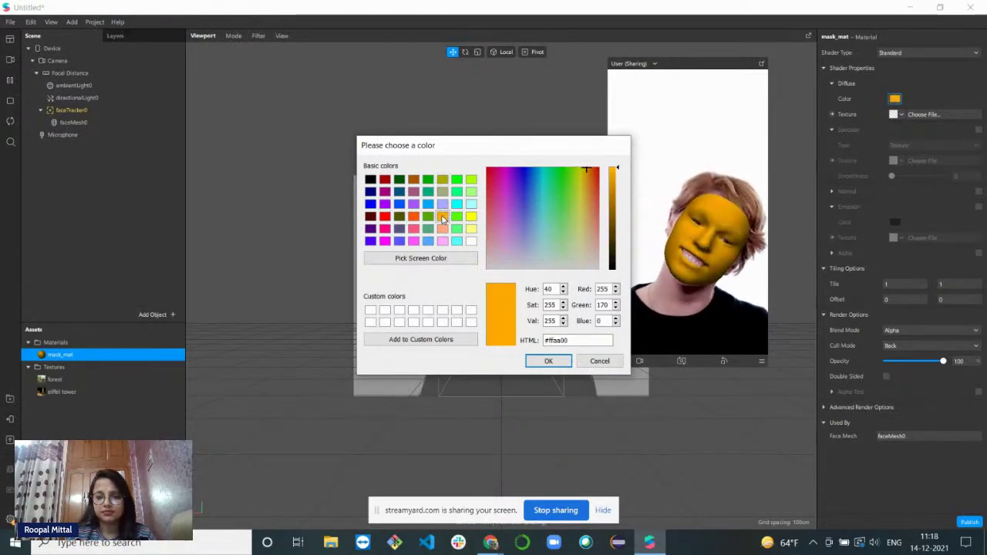
click(549, 362)
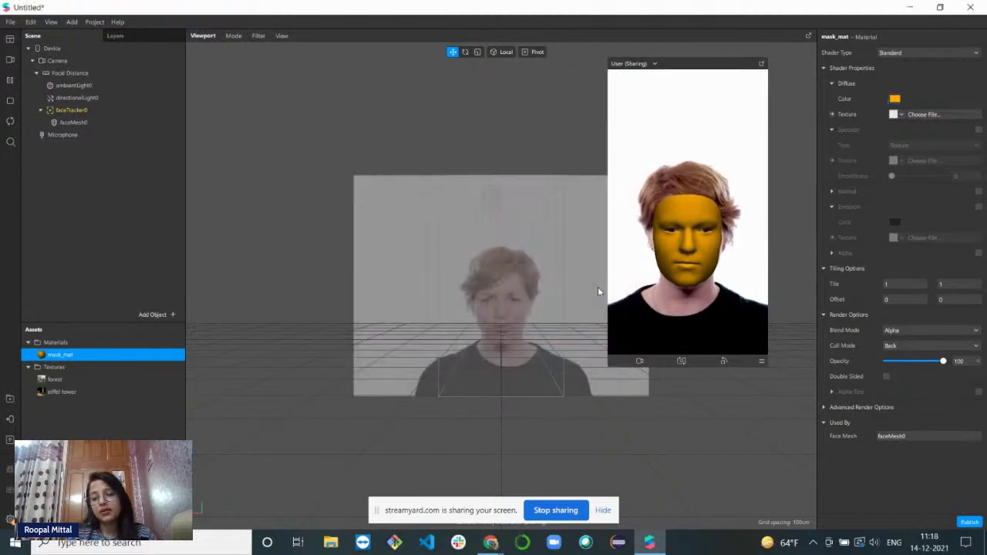
Apply the eiffel tower texture as the diffuse texture of mask_mat
click(909, 114)
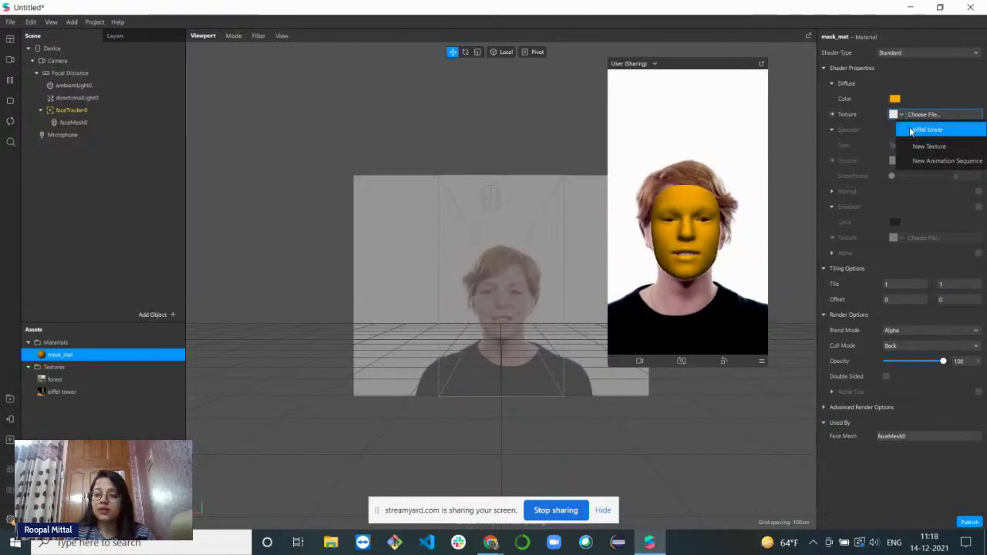
click(911, 130)
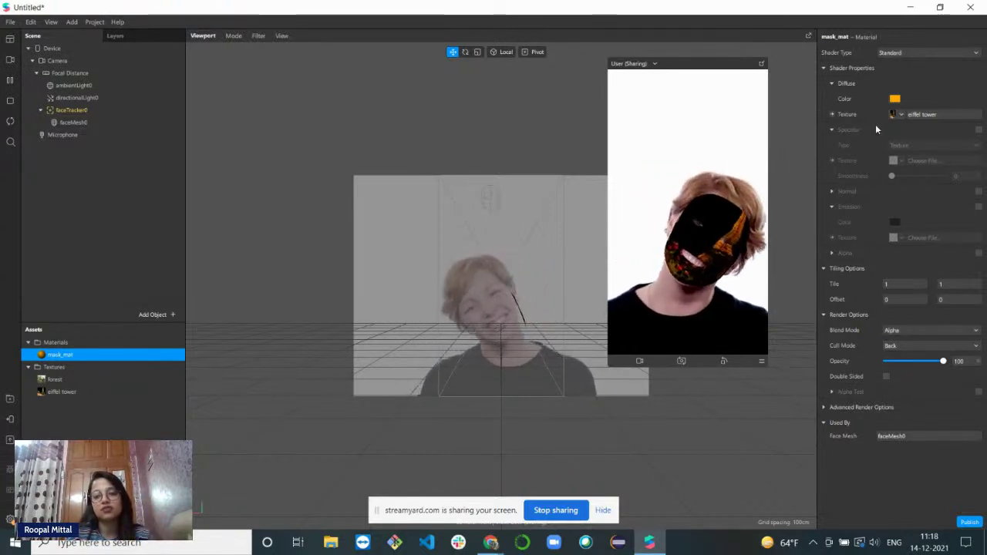
Import the terminator-mask-face-robot-halloween image as the new diffuse texture of mask_mat and inspect the texture's properties
click(899, 115)
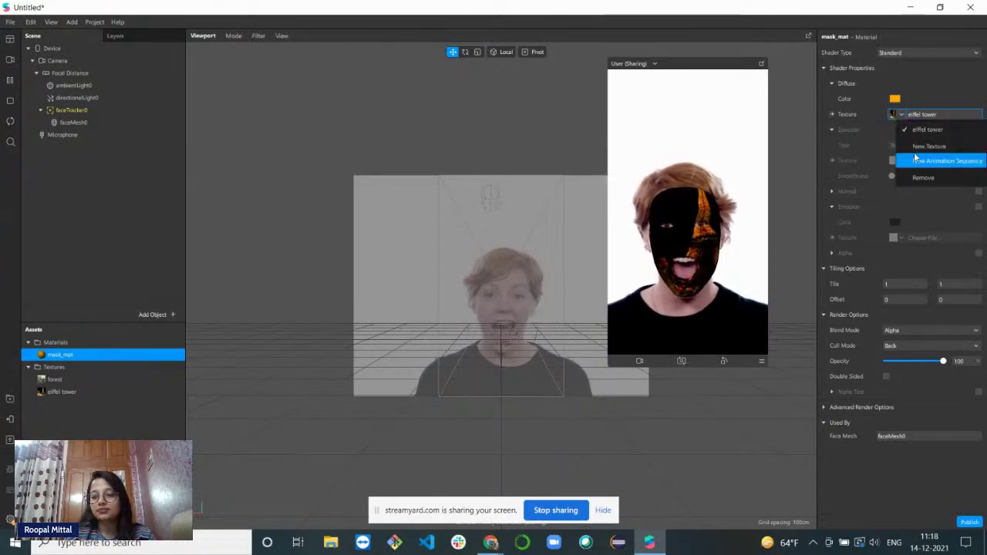
click(916, 148)
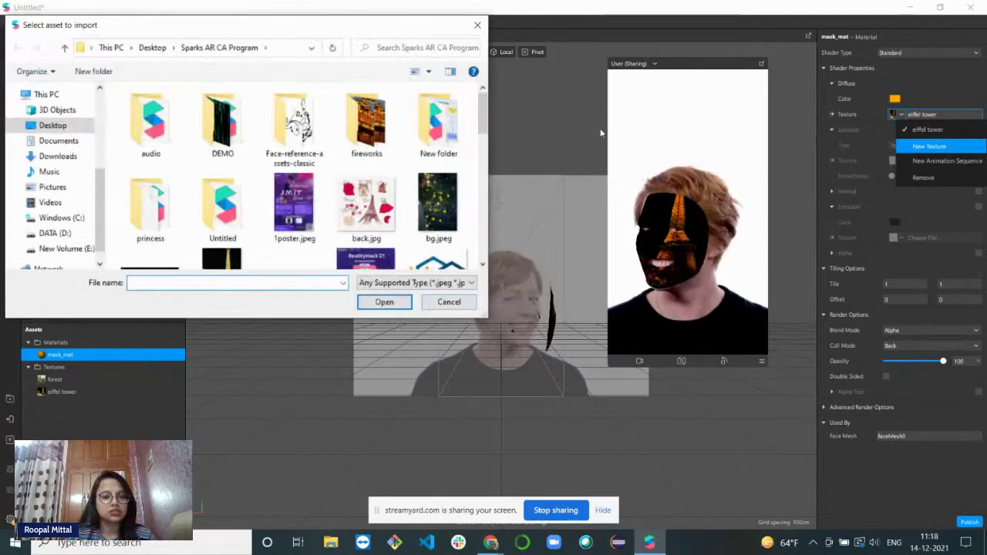
drag(494, 112, 484, 249)
click(223, 134)
click(385, 302)
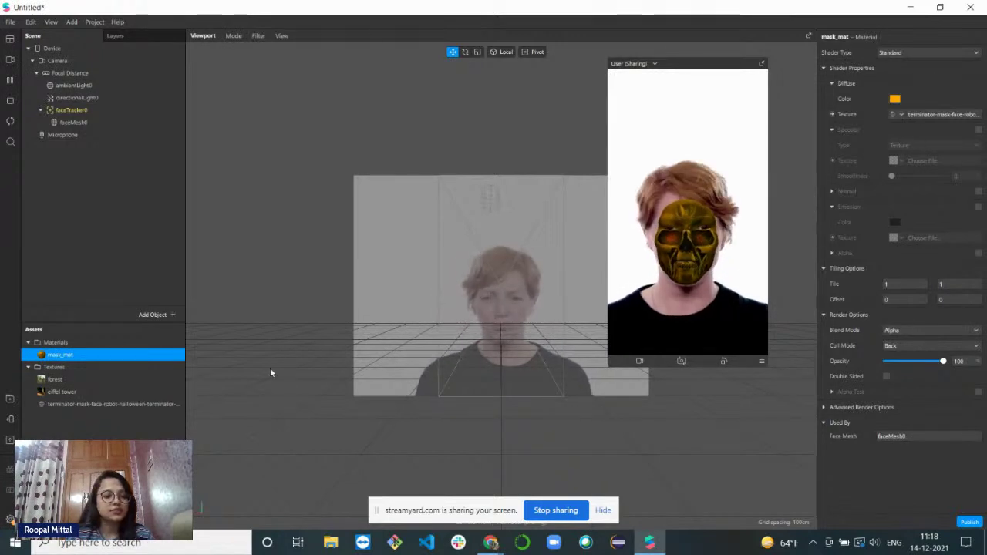
click(154, 407)
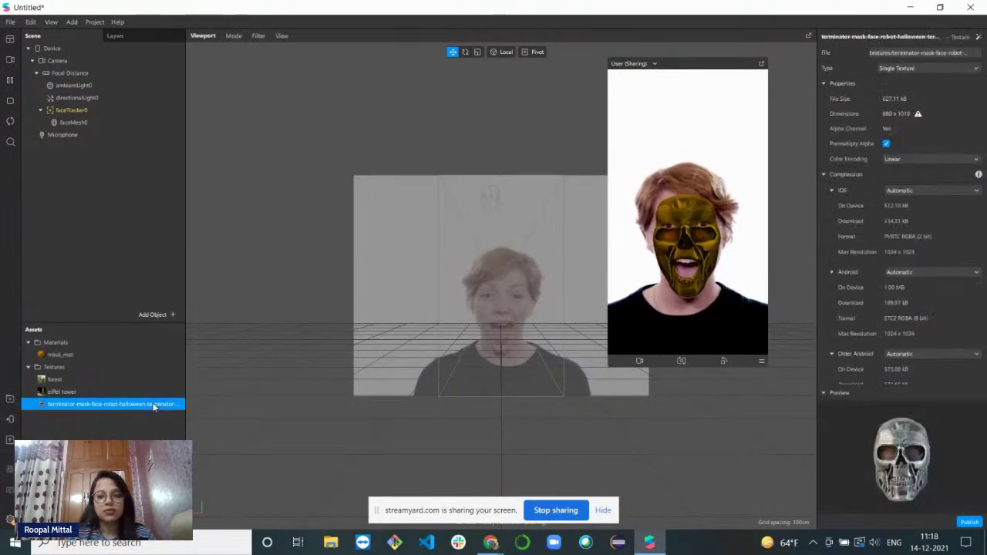
click(114, 355)
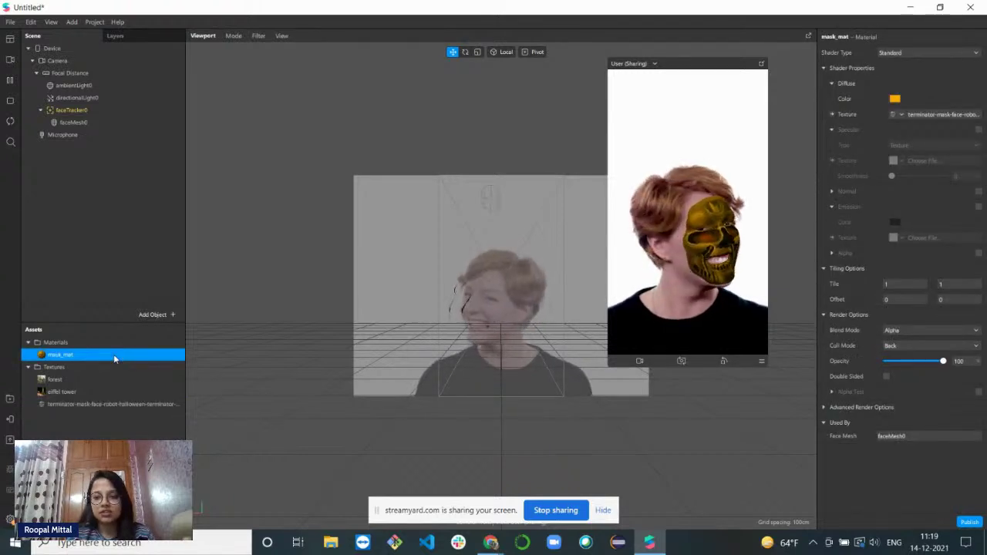
Pause the preview video and nudge the face mesh sideways to about -0.0023 on X
click(74, 122)
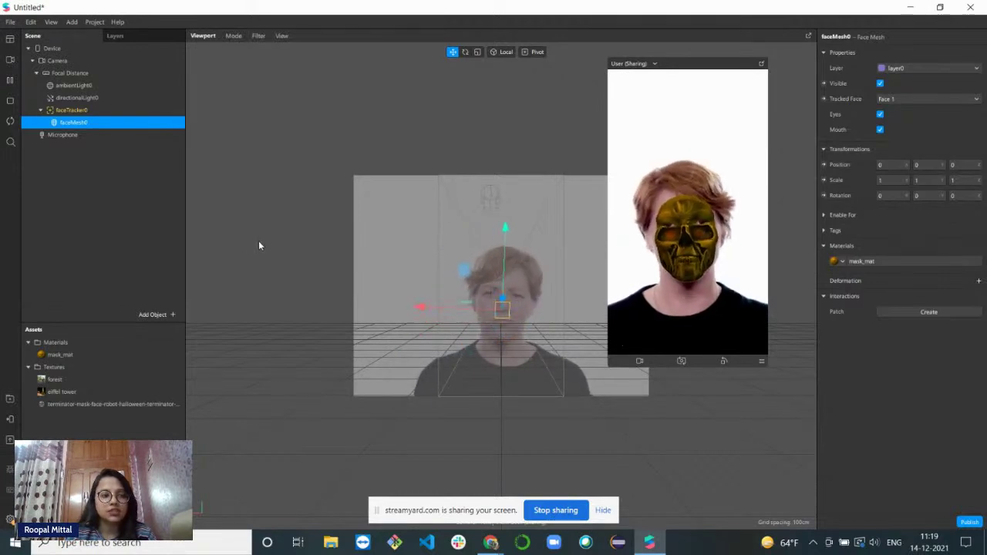
click(10, 81)
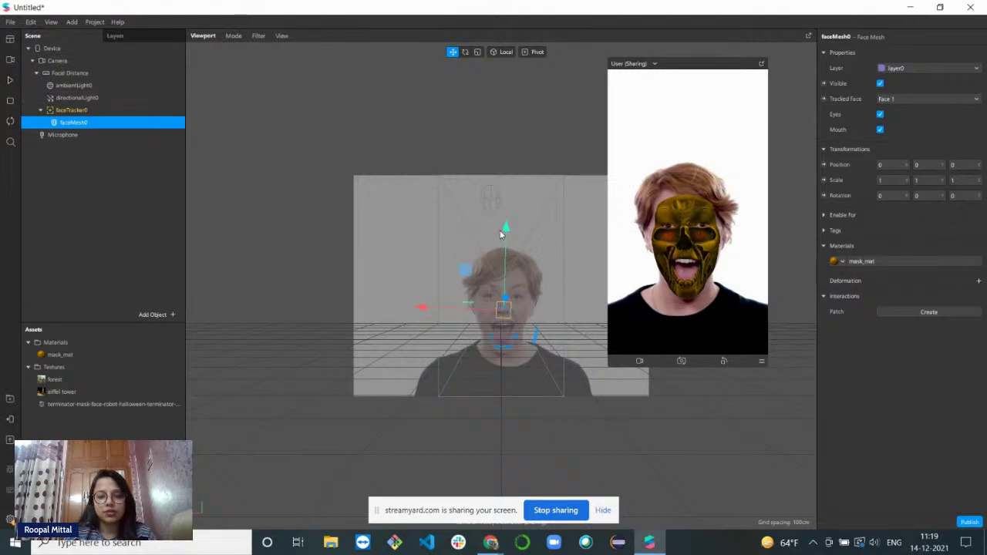
mouse_move(506, 229)
mouse_down()
mouse_move(505, 217)
mouse_move(506, 230)
mouse_up()
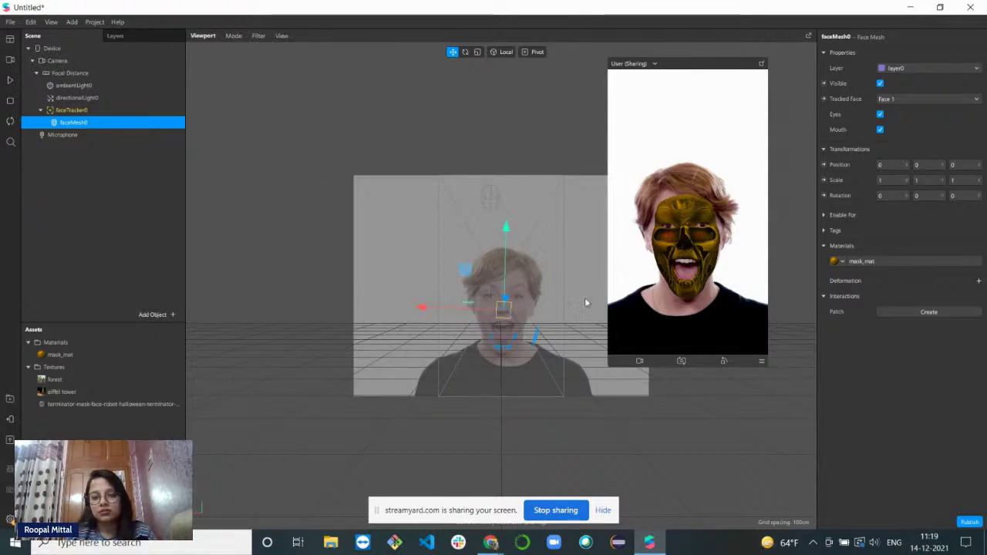
mouse_move(421, 310)
mouse_down()
mouse_move(412, 310)
mouse_move(422, 311)
mouse_up()
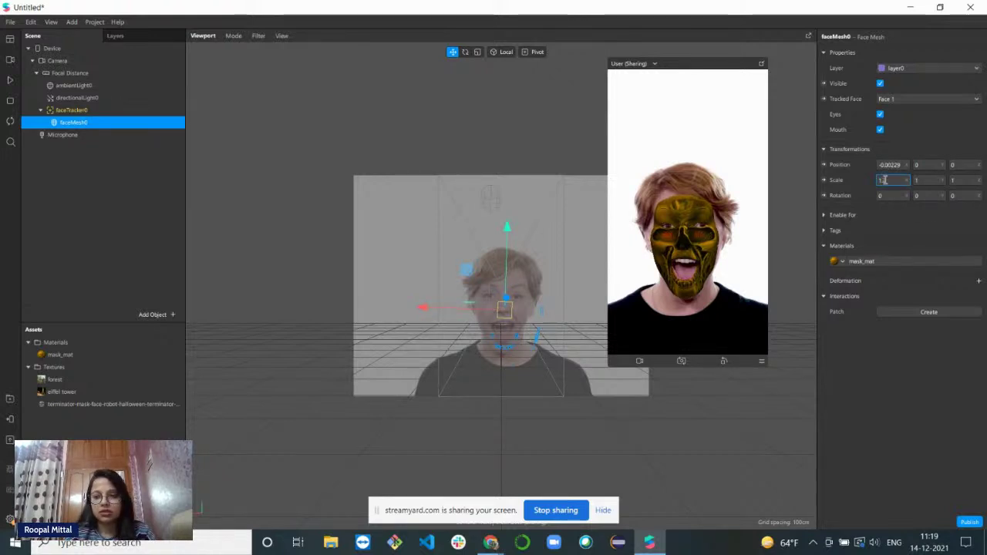
Scale the face mesh to 1.2 on X and 1.1 on Y
key(Return)
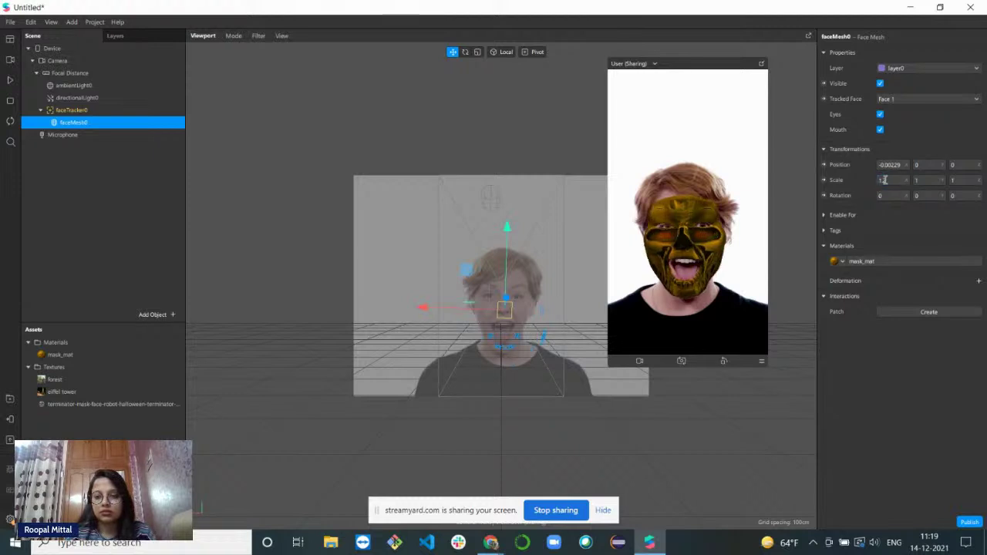
click(929, 180)
text(1.2)
key(Return)
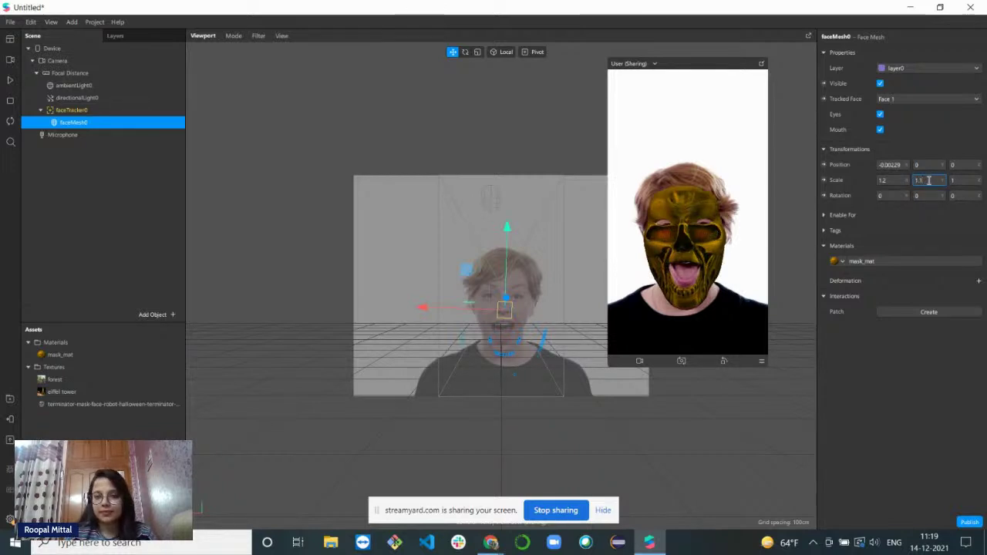
key(Return)
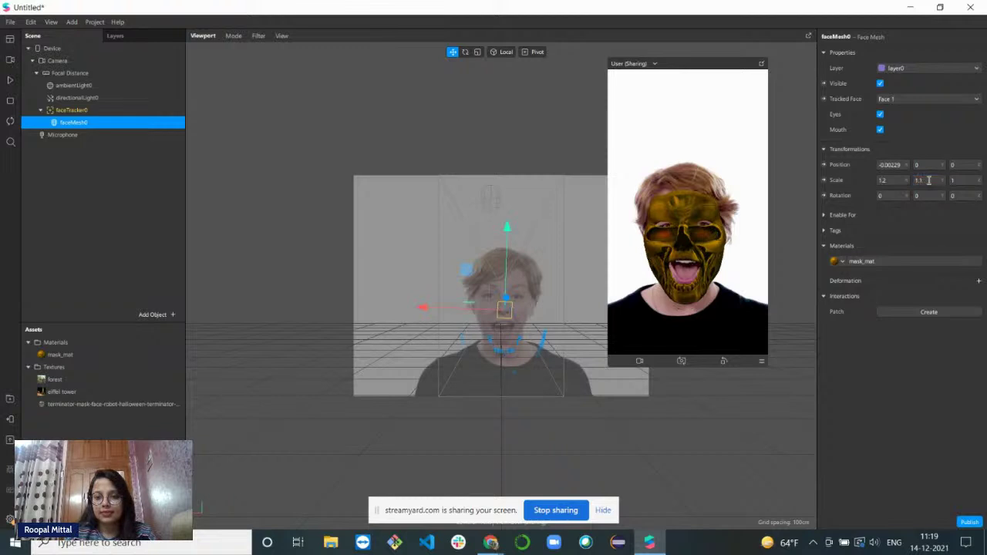
Resume the preview video and insert a 3D Text object into the scene
click(11, 86)
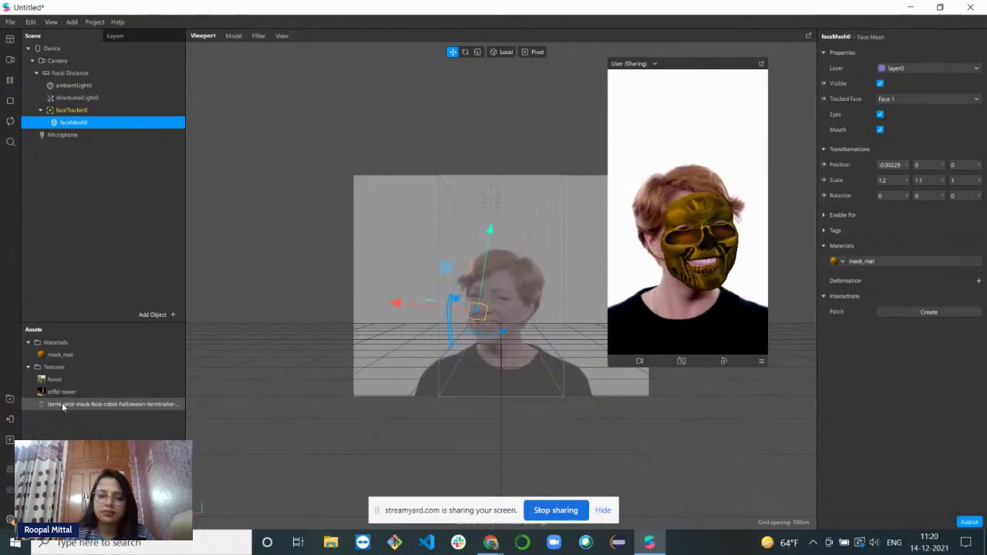
click(158, 314)
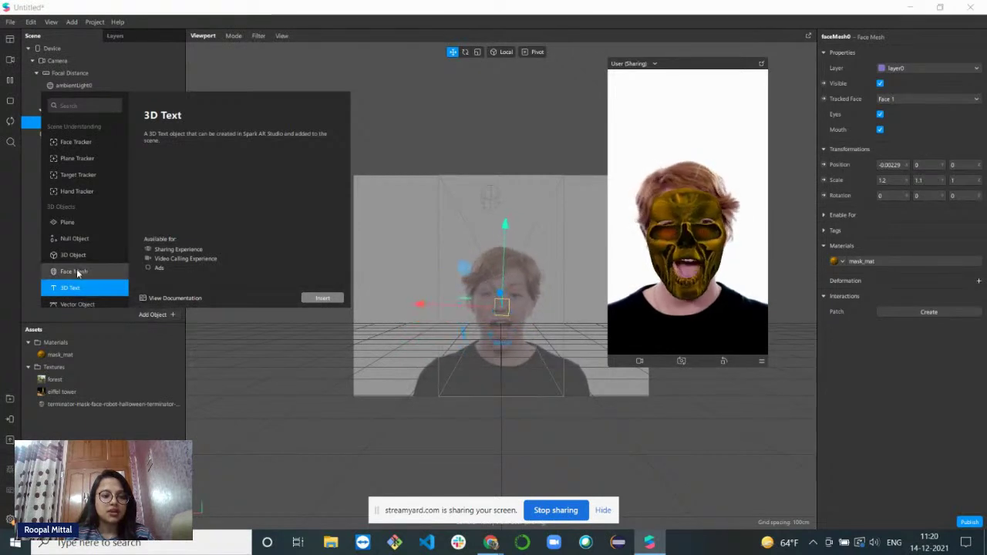
click(320, 300)
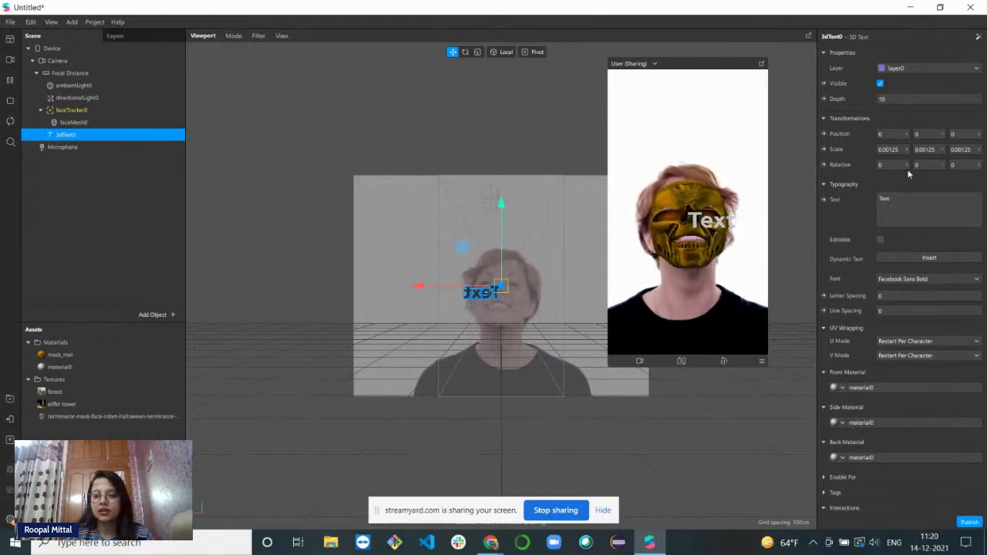
Set the 3D text to "Let's be creative!" on two lines and change its font to NotoSerif Bold Italic
drag(818, 147, 784, 149)
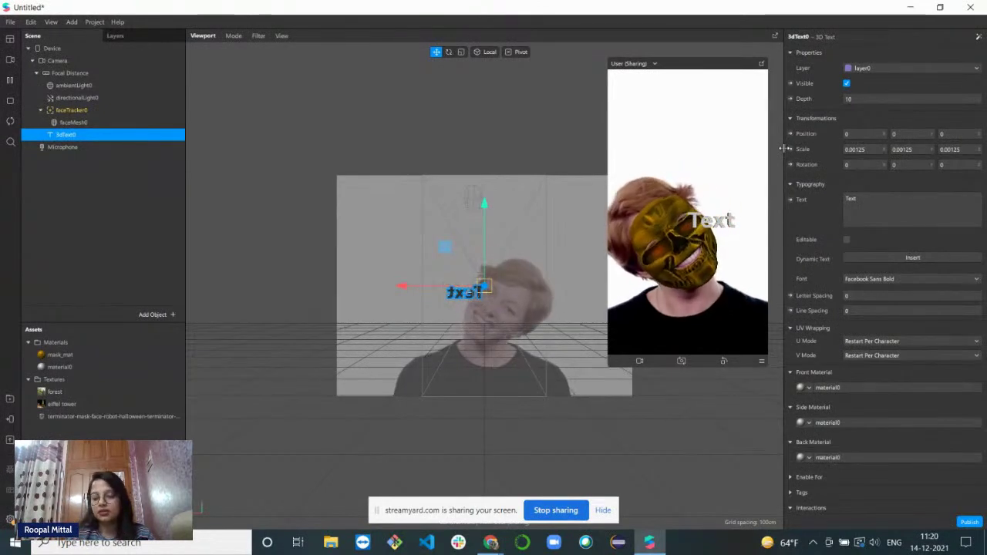
click(884, 200)
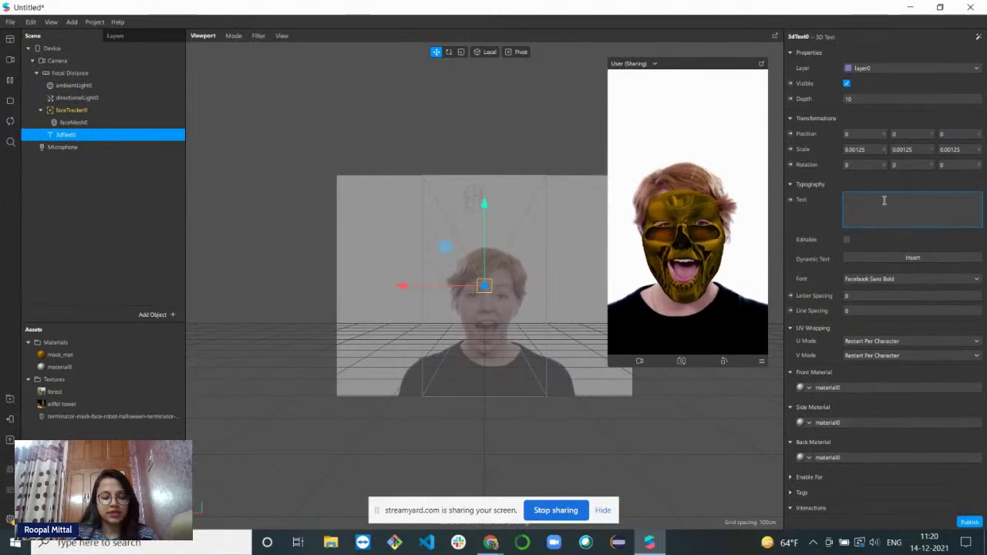
text(Let's)
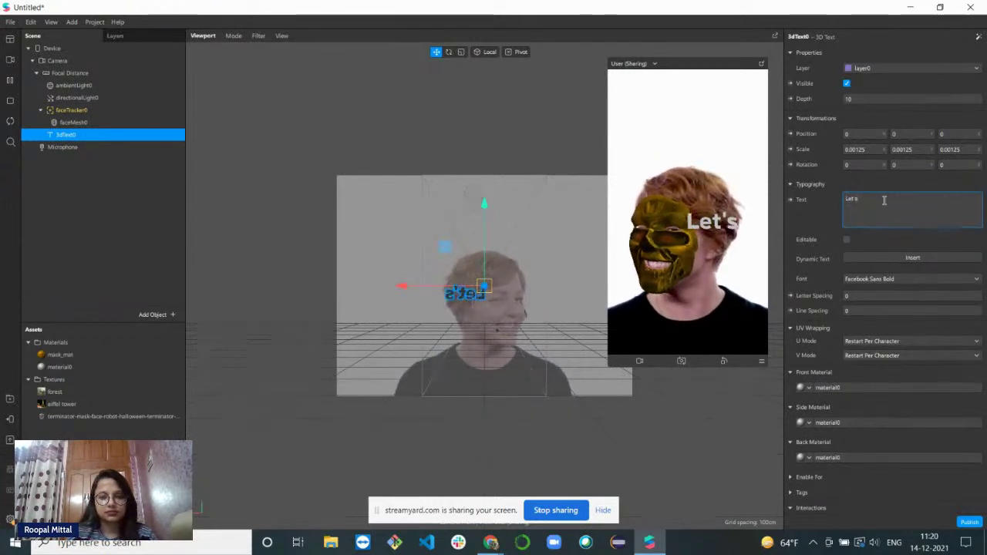
text( be)
key(Return)
text(creative!)
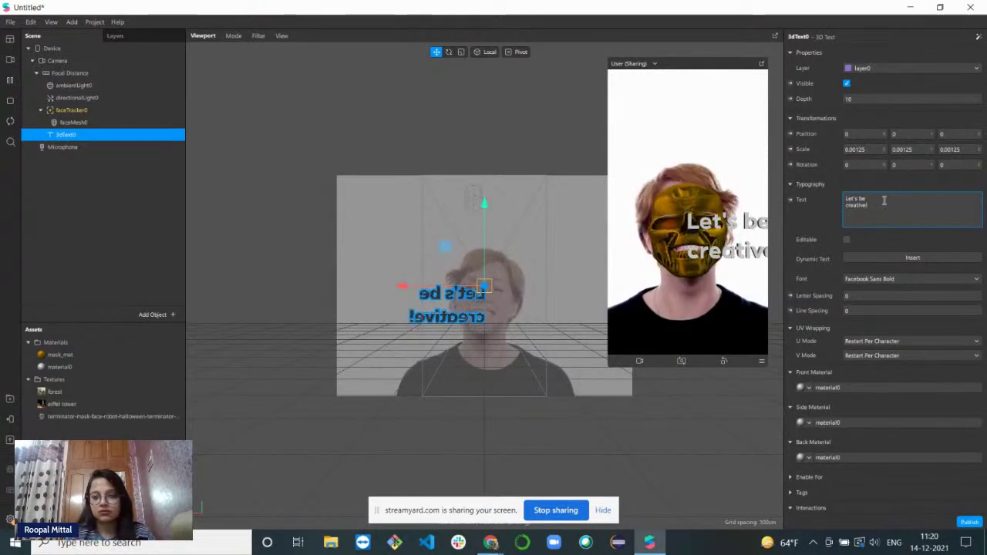
click(894, 277)
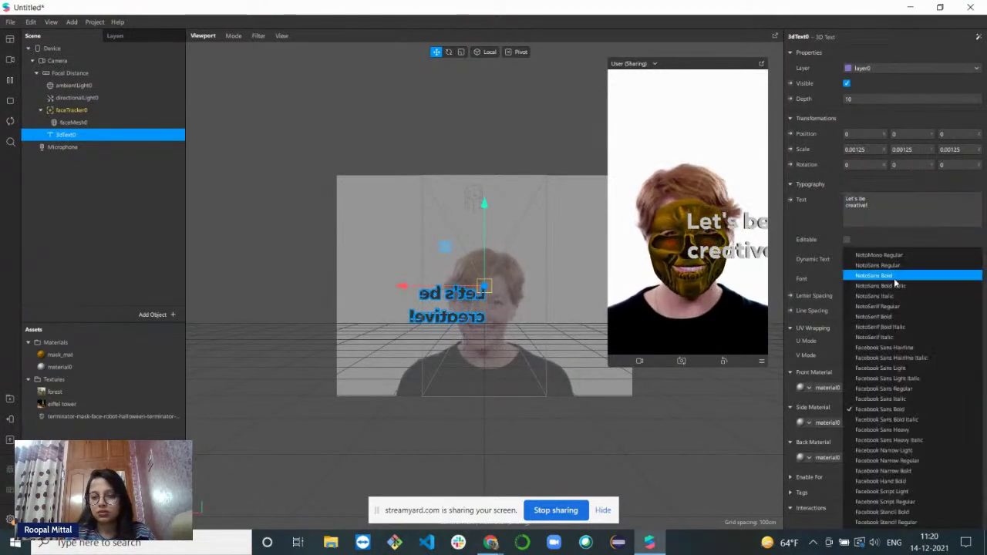
click(899, 328)
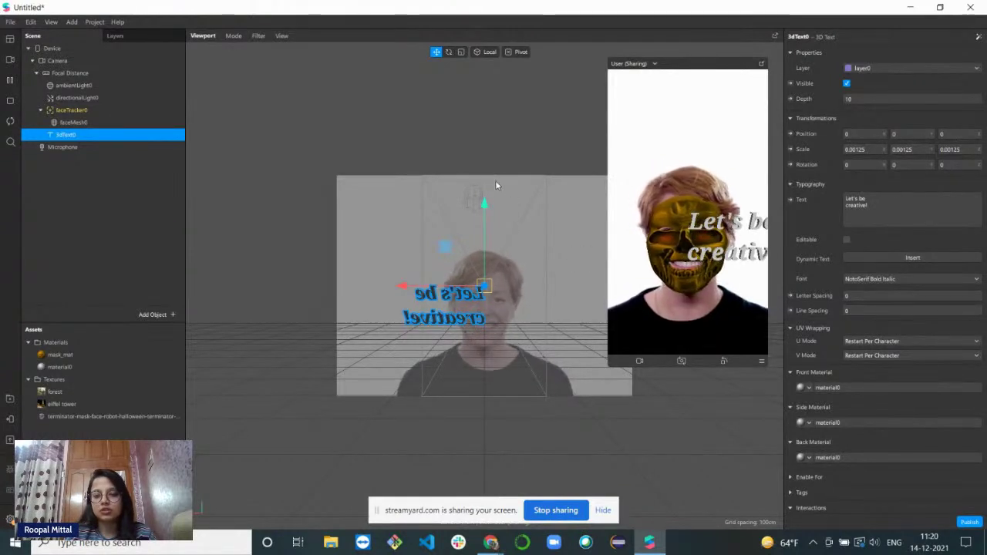
Move the 3D text above the person's head, to about -0.075 on X, 0.195 on Y and -0.006 on Z
drag(484, 206, 480, 182)
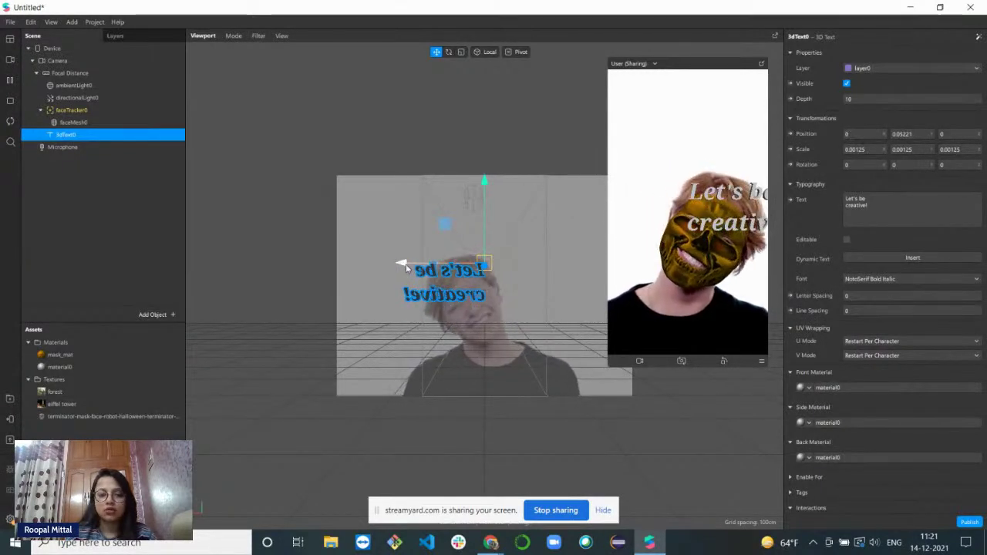
drag(402, 265, 425, 265)
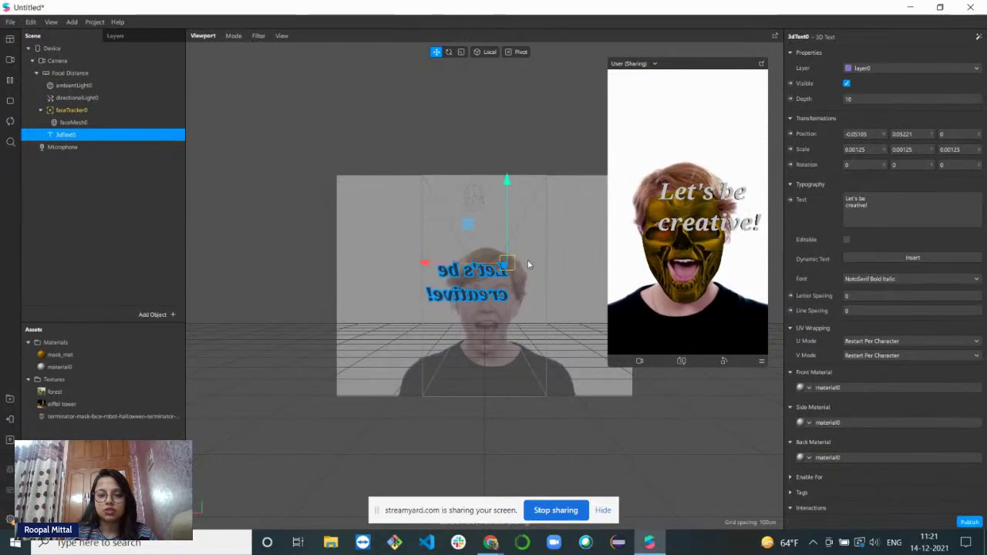
drag(503, 267, 513, 218)
drag(517, 127, 516, 112)
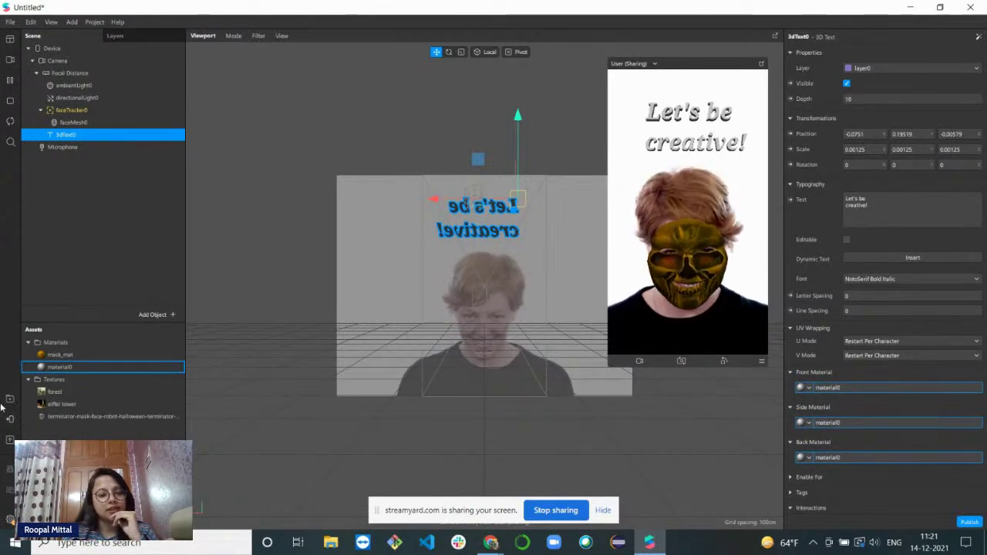
Rename the 3D text's material, material0, as text_mat
click(52, 368)
right_click(52, 368)
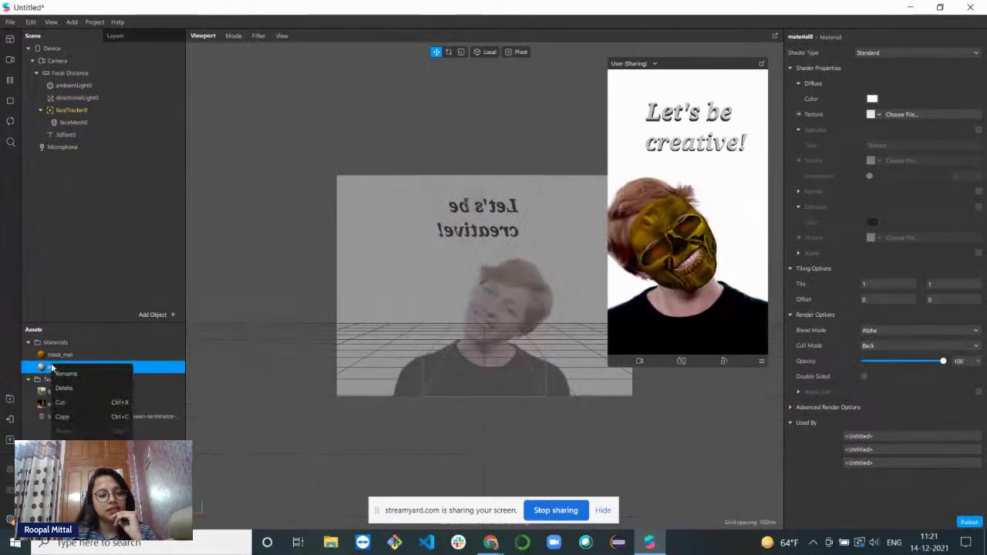
click(66, 375)
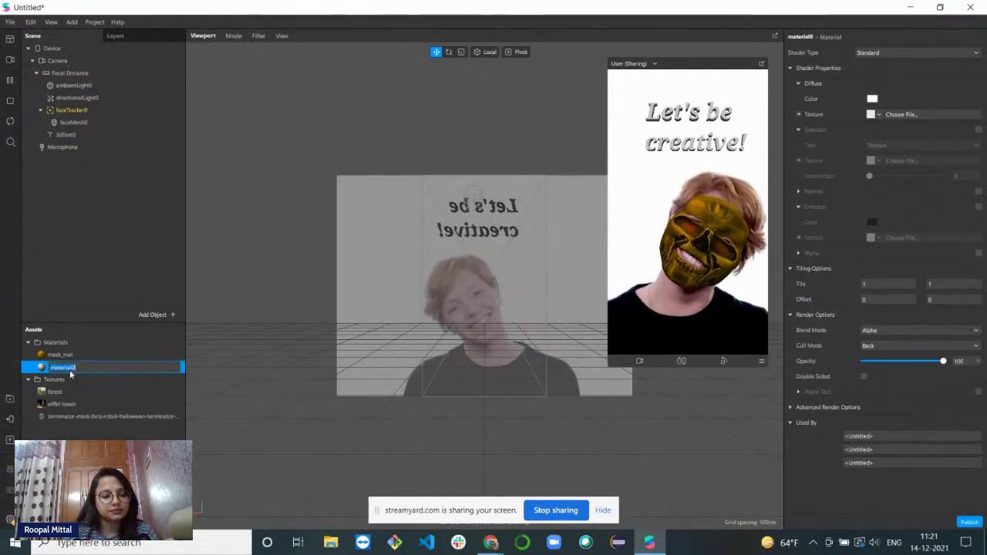
click(84, 365)
key(BackSpace)
key(BackSpace)
key(BackSpace)
key(BackSpace)
key(BackSpace)
key(BackSpace)
key(BackSpace)
key(BackSpace)
text(text_ma)
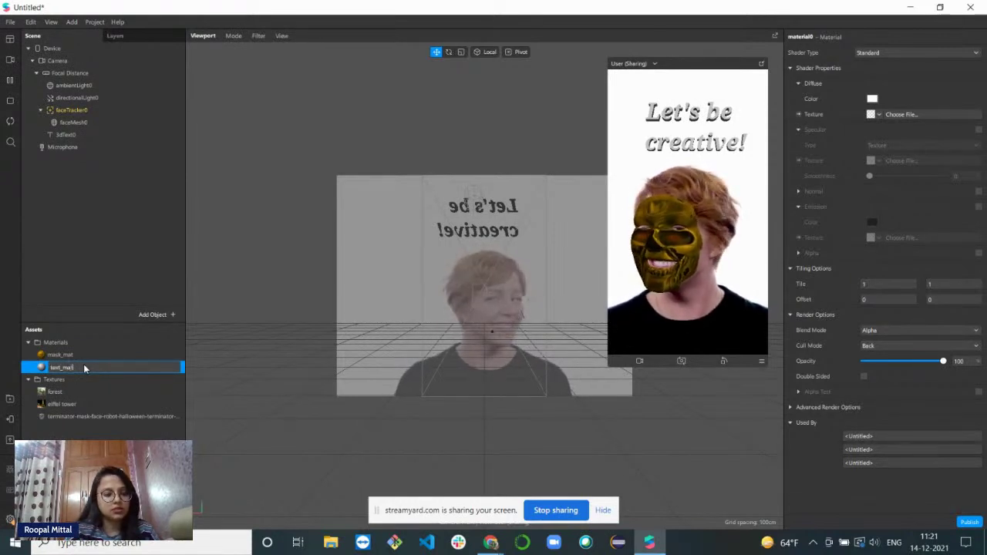
text(t)
key(Return)
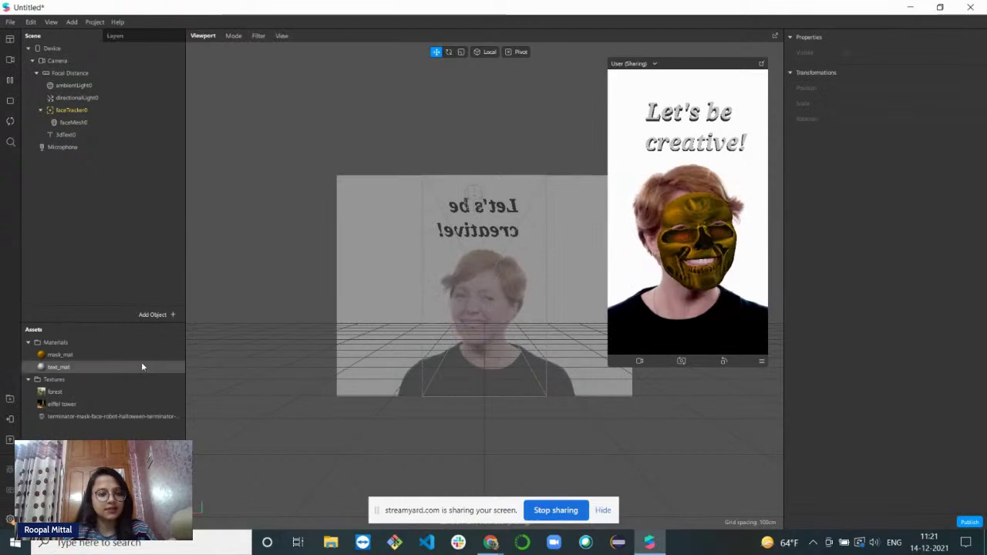
Set the diffuse color of text_mat to pure red (#ff0000)
click(105, 368)
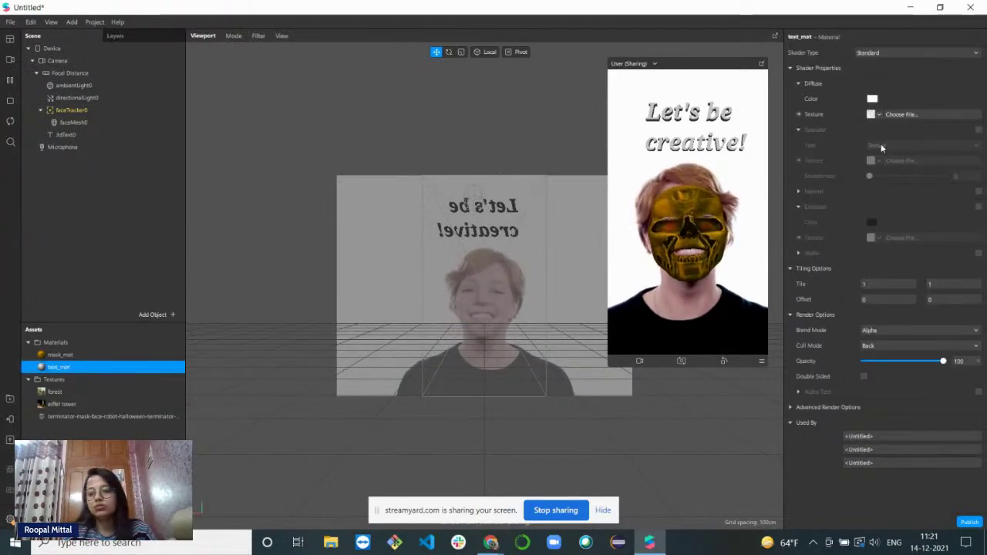
click(872, 99)
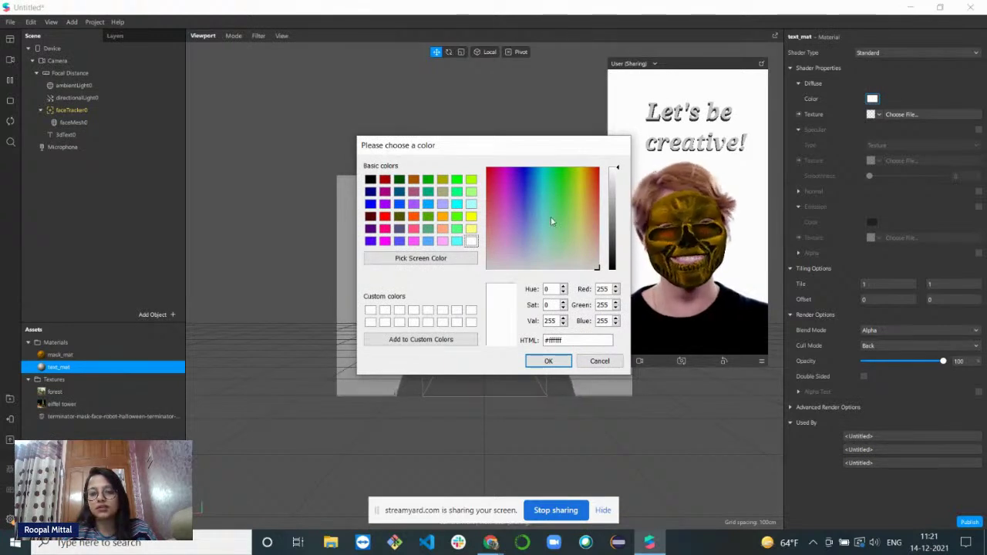
click(385, 216)
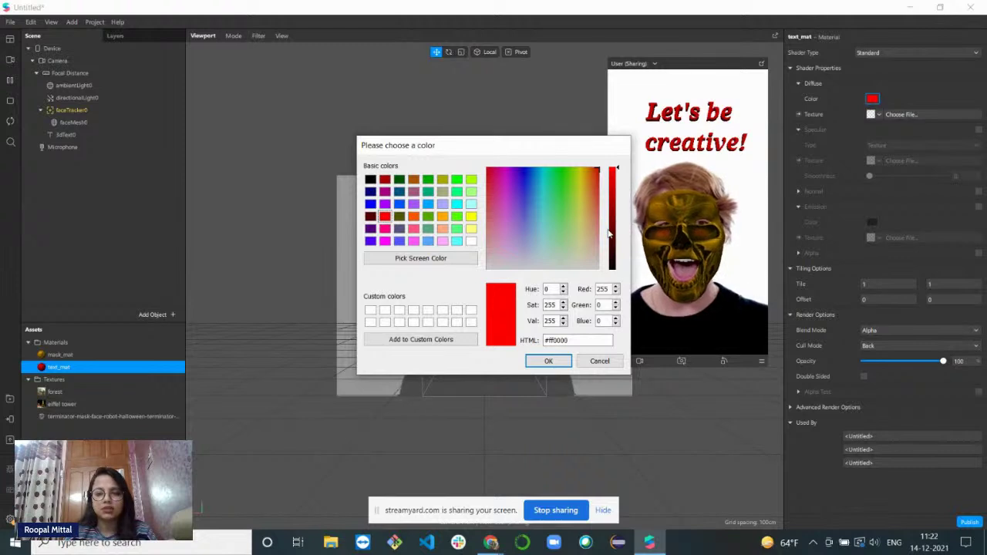
click(548, 361)
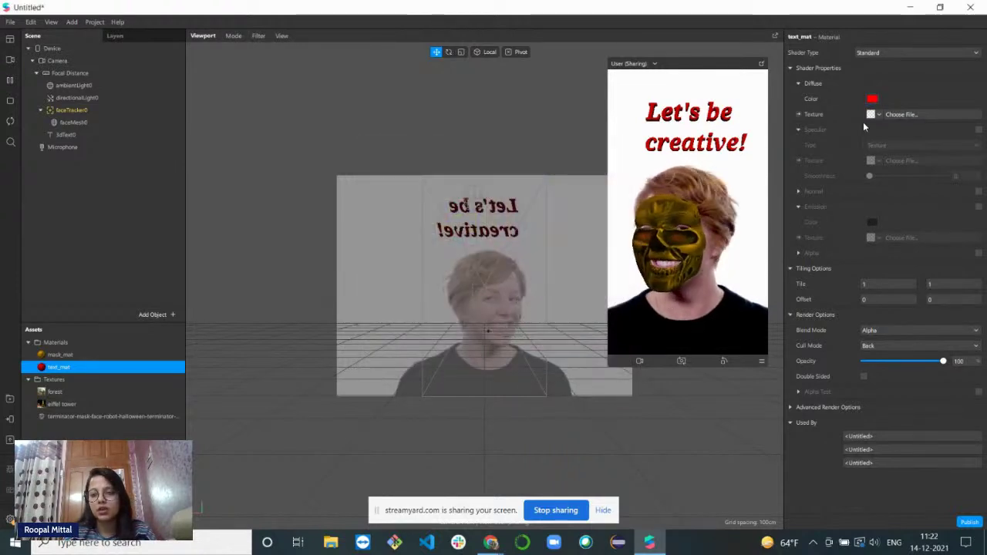
Apply the eiffel tower texture as the diffuse texture of text_mat and shrink the preview window slightly
click(877, 114)
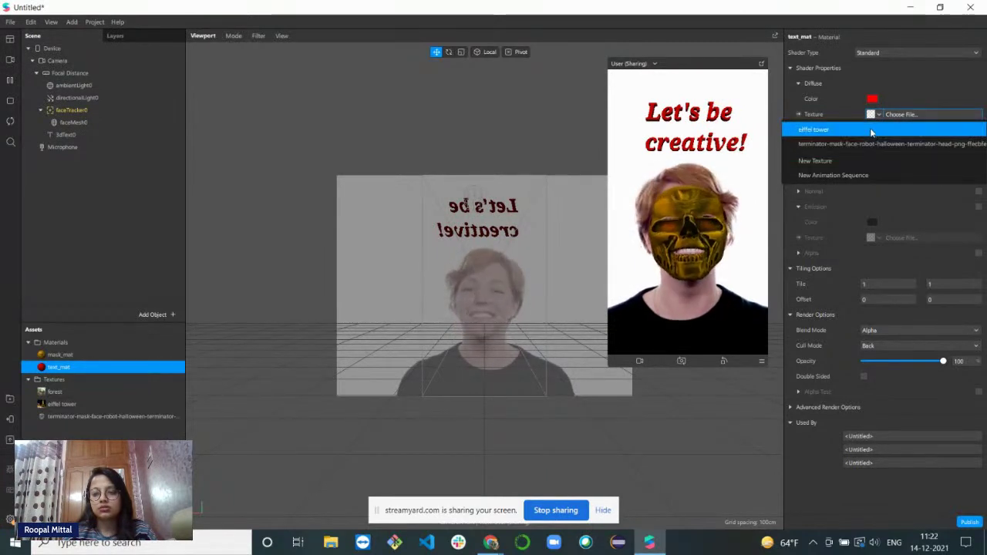
click(871, 131)
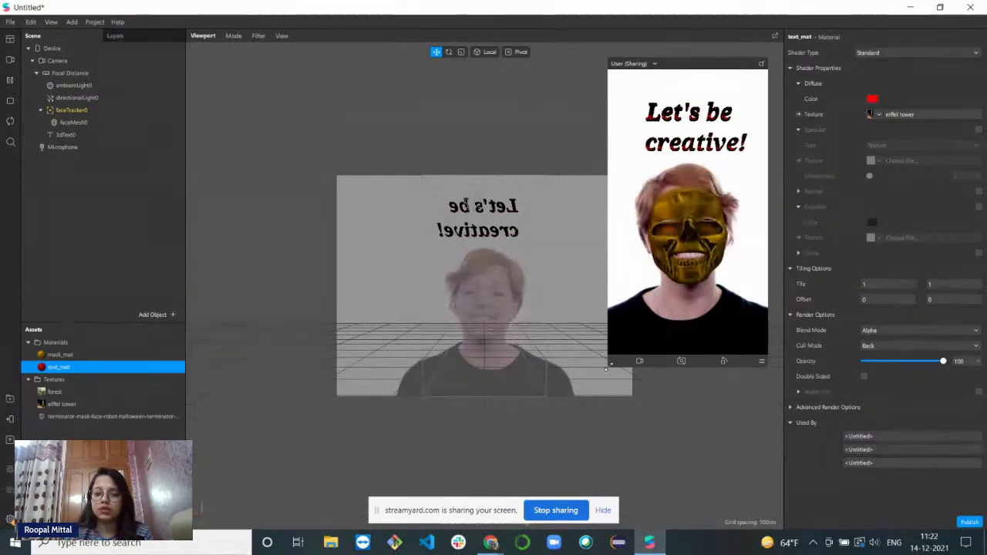
drag(607, 369, 621, 334)
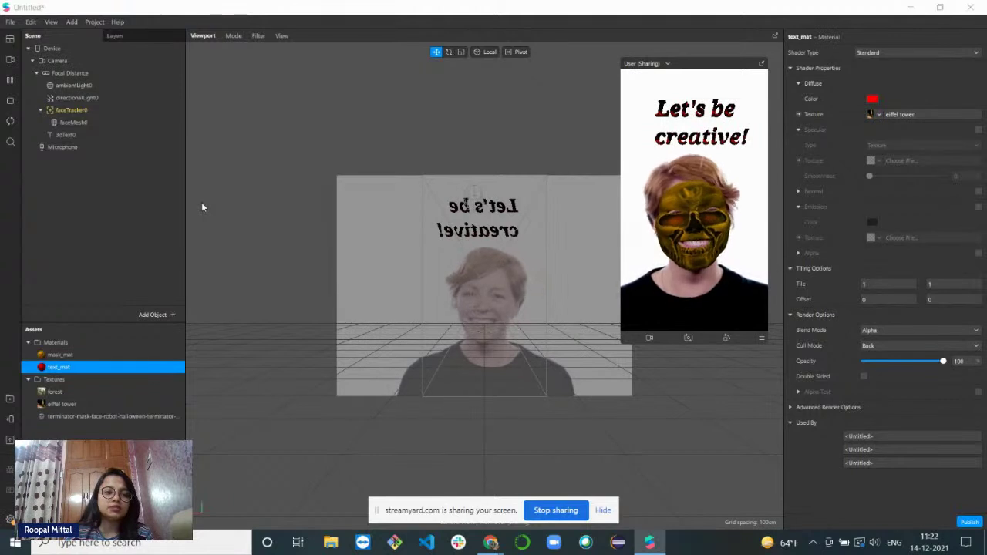
Create a new project from the Background template, maximize its window and enlarge the preview
click(10, 23)
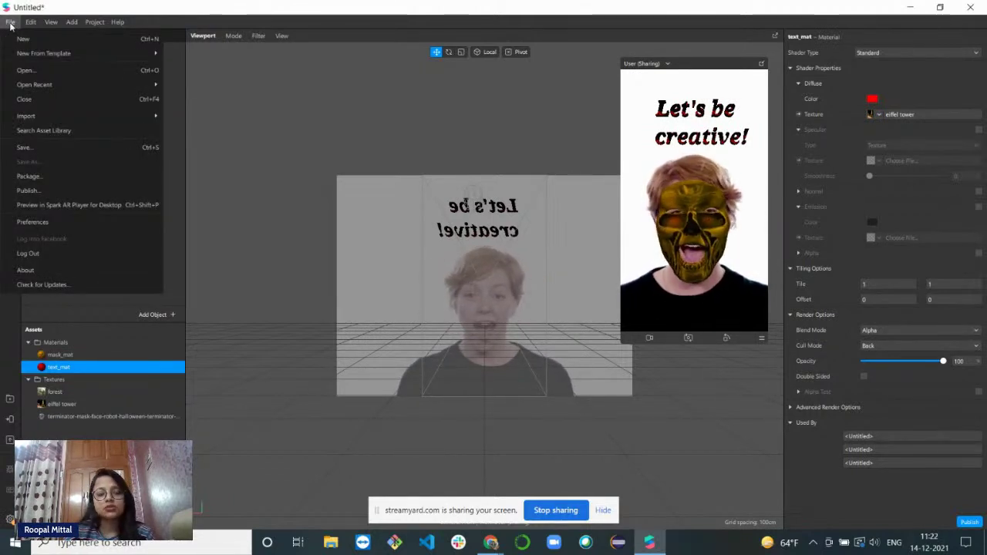
mouse_move(22, 54)
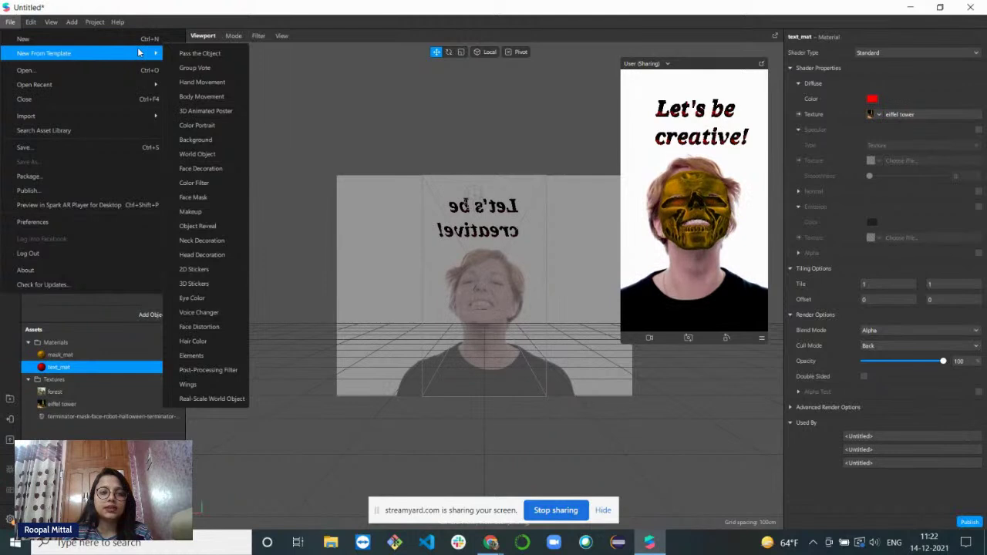
click(224, 143)
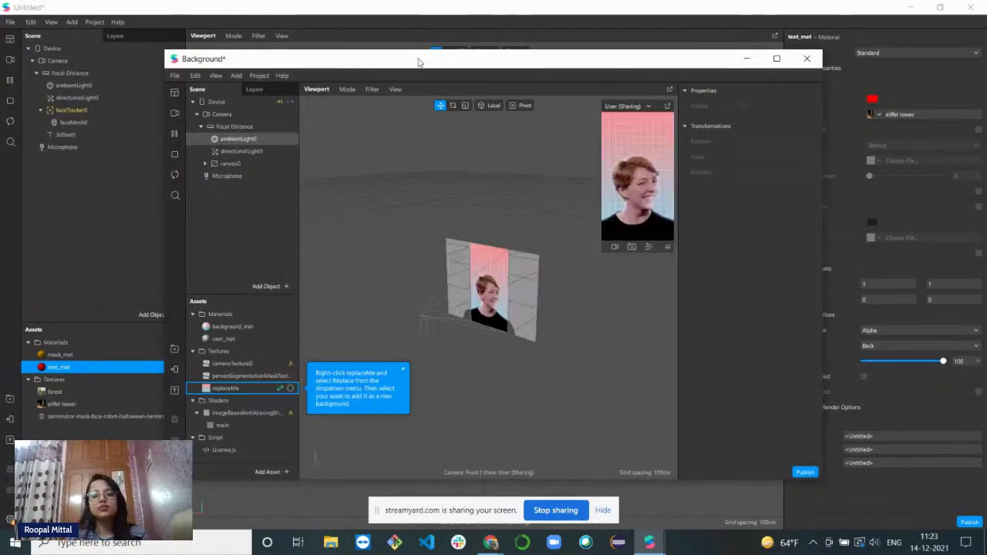
click(777, 59)
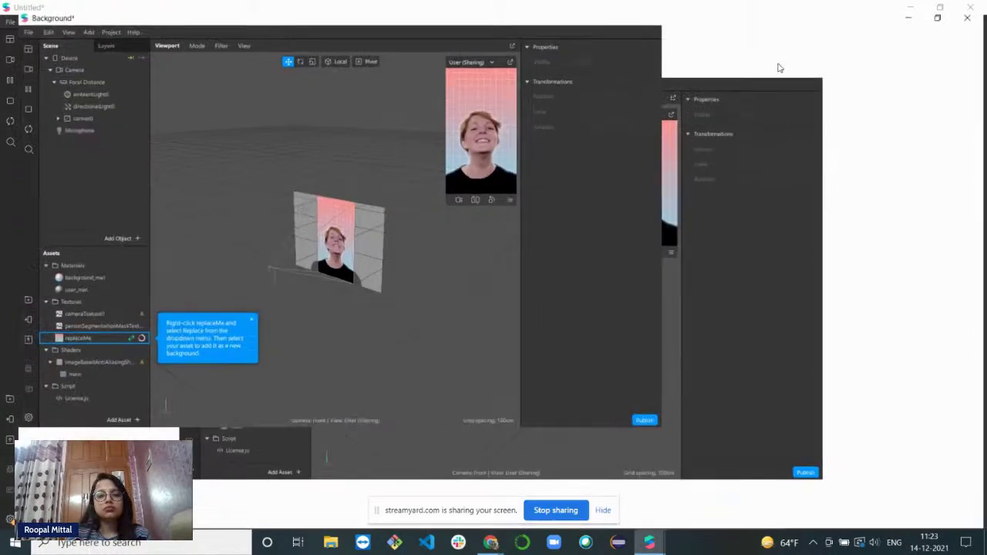
drag(771, 199, 644, 241)
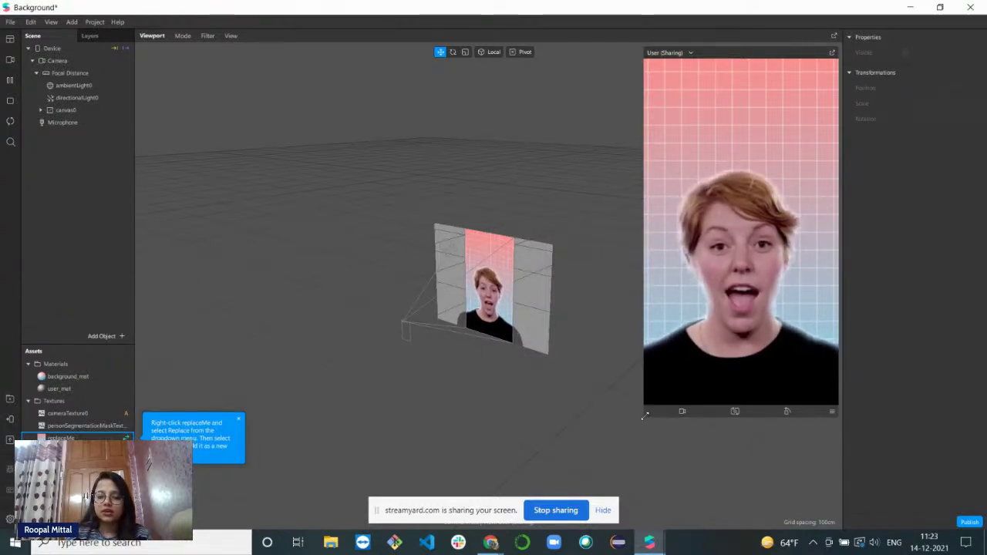
drag(647, 409, 671, 352)
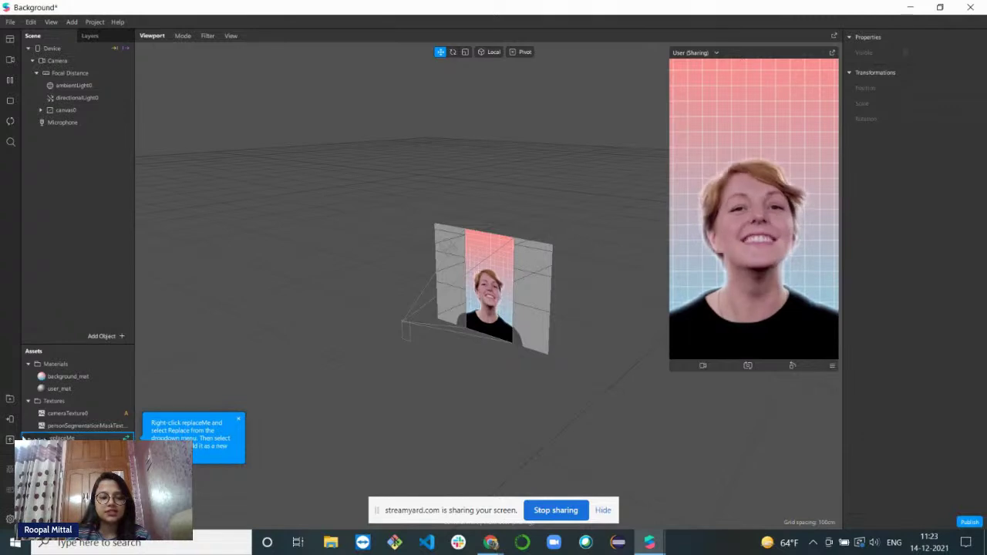
Expand canvas0 and delete the replaceMe background texture, including its Template_BG.png file in the project folder
click(62, 438)
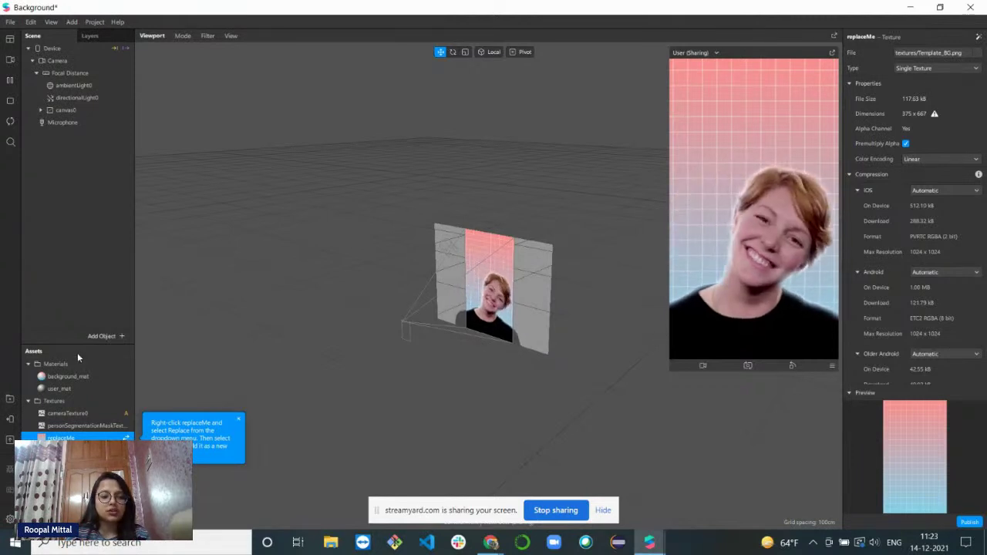
drag(76, 344, 81, 238)
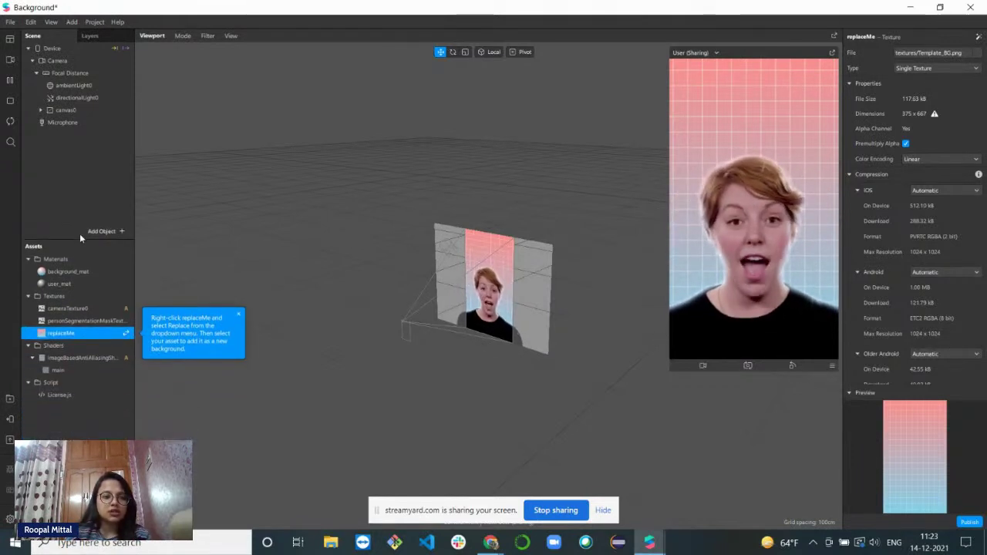
click(67, 112)
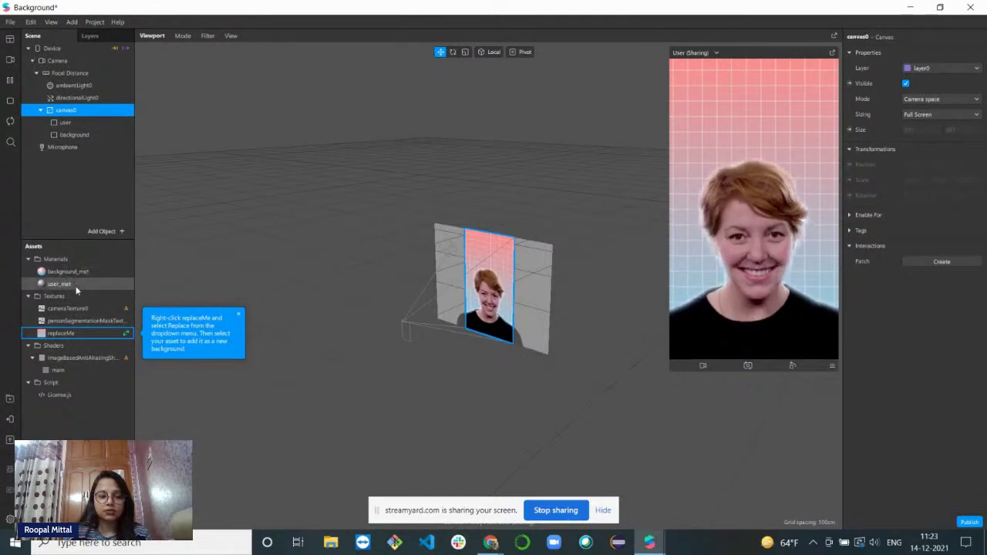
click(80, 334)
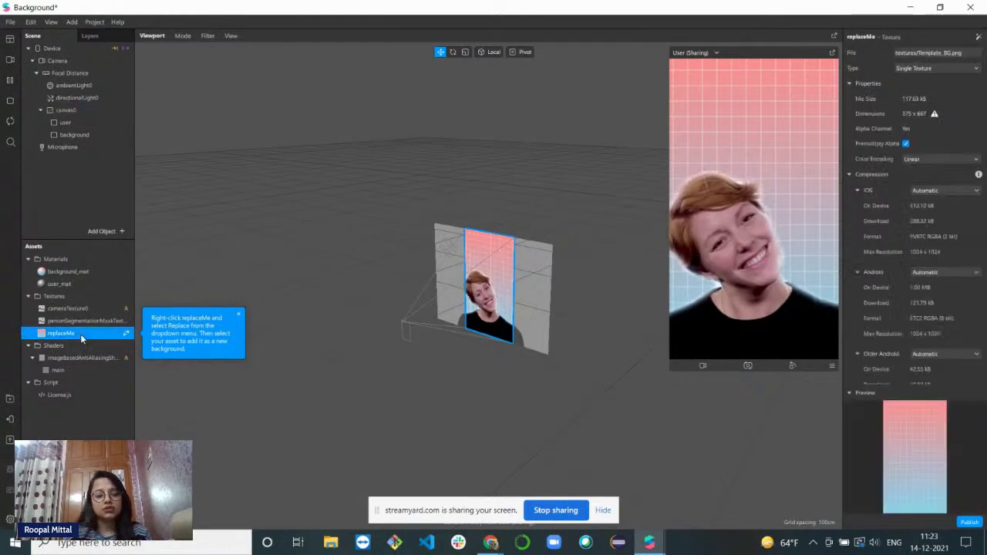
key(Delete)
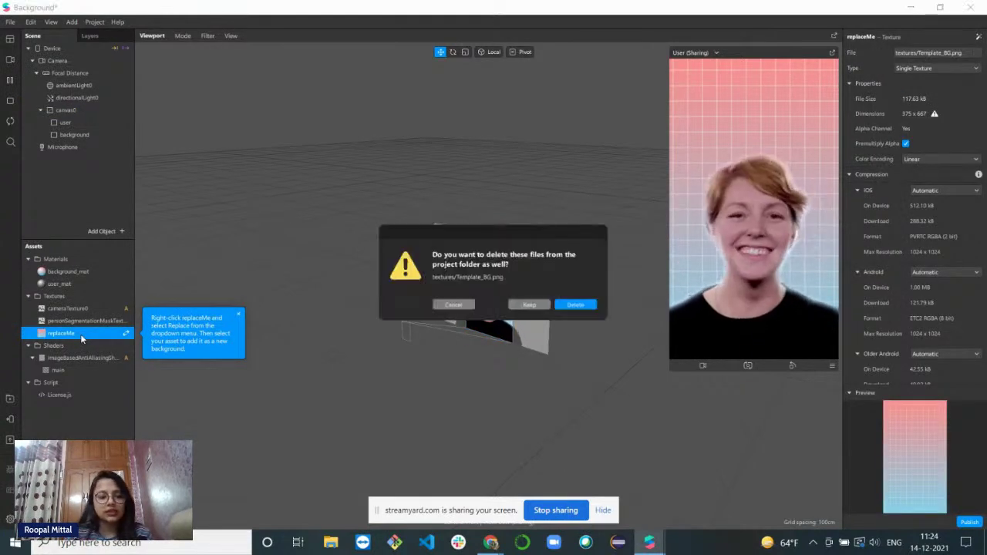
click(574, 305)
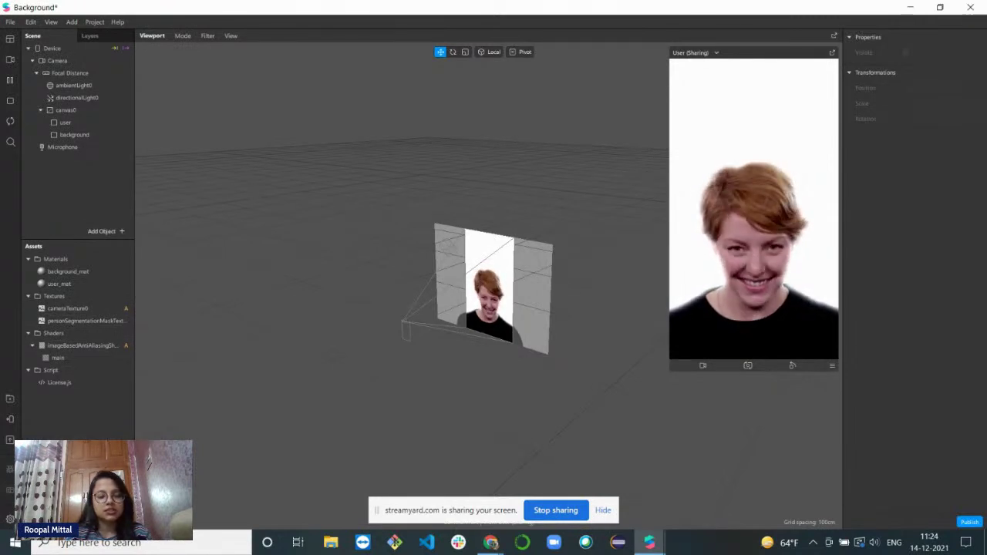
Add a new animation sequence to the assets and name it fireworks
click(108, 522)
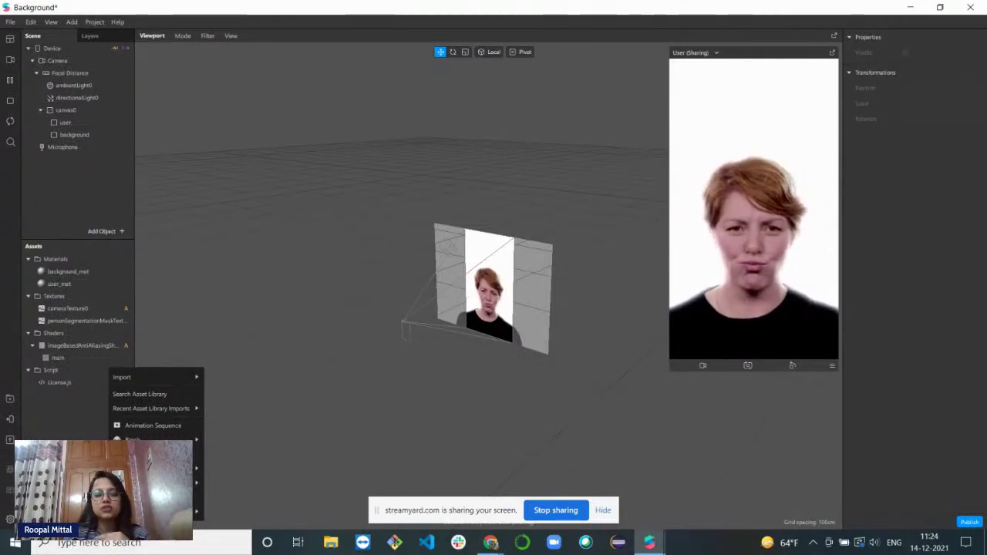
click(167, 427)
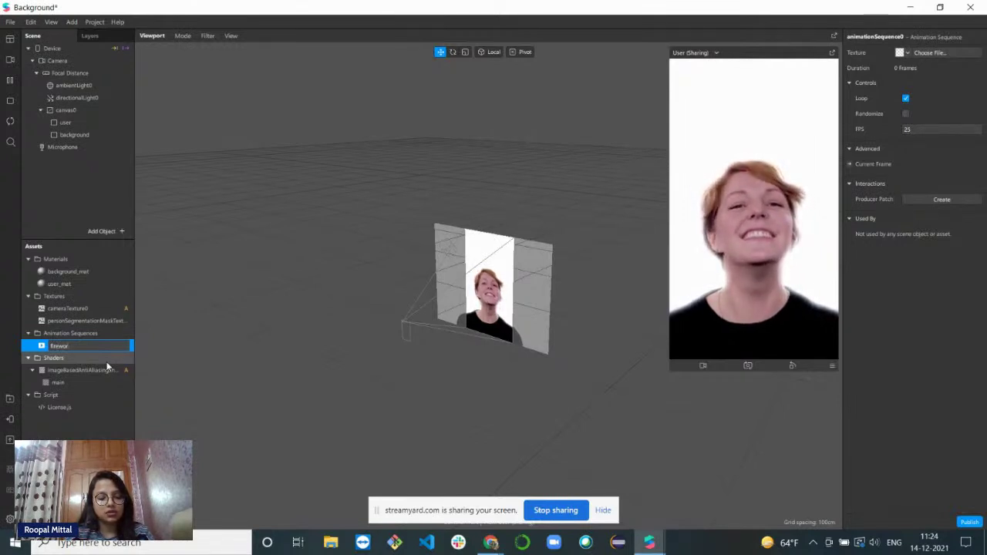
click(168, 350)
click(89, 347)
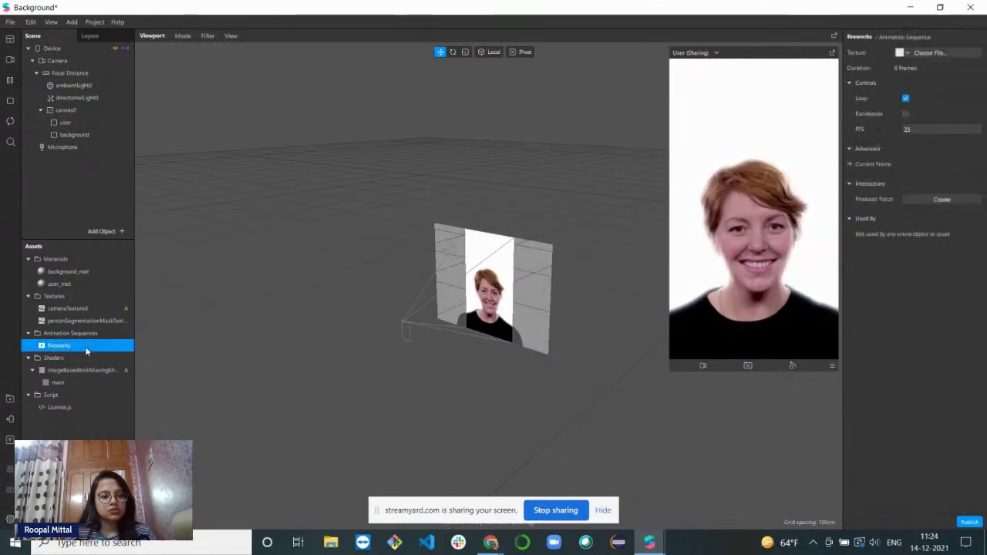
Import all frame images, frame_00 through frame_20, from the fireworks folder as the texture of the fireworks animation sequence
click(907, 51)
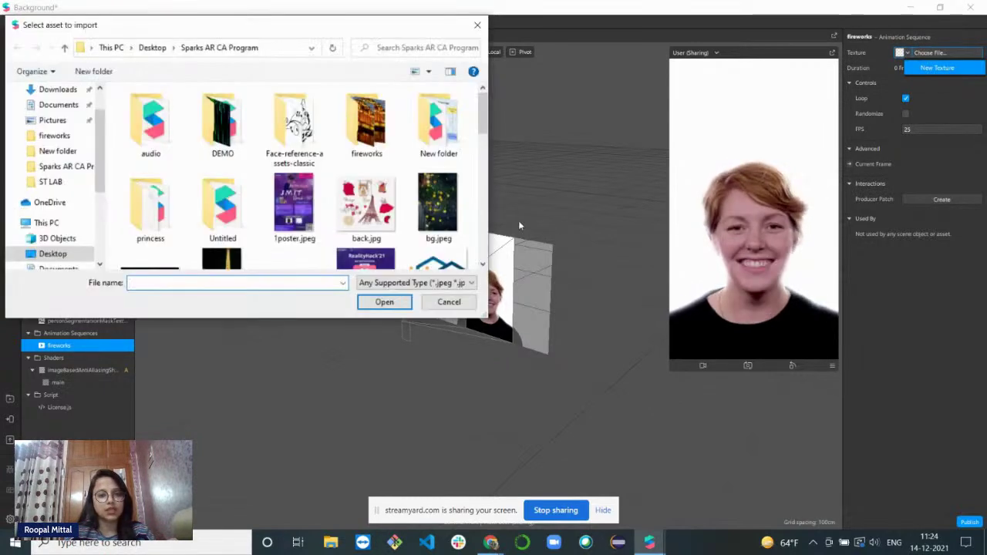
double_click(366, 137)
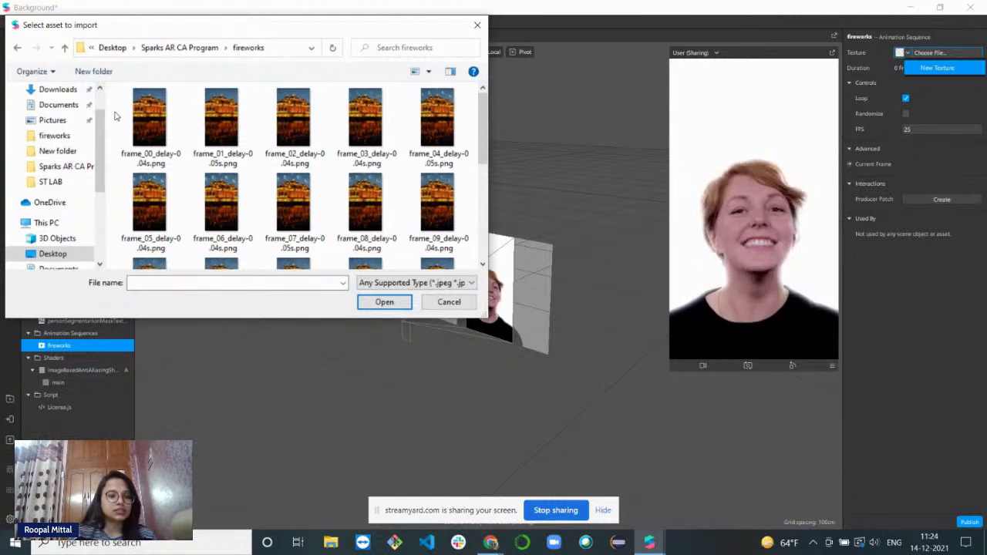
drag(114, 116, 429, 332)
drag(423, 259, 424, 259)
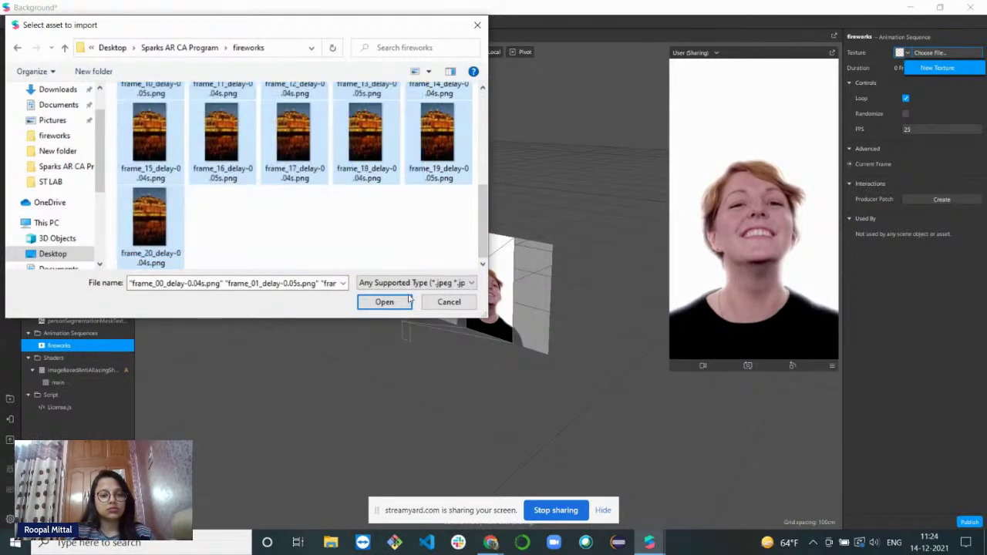
click(384, 302)
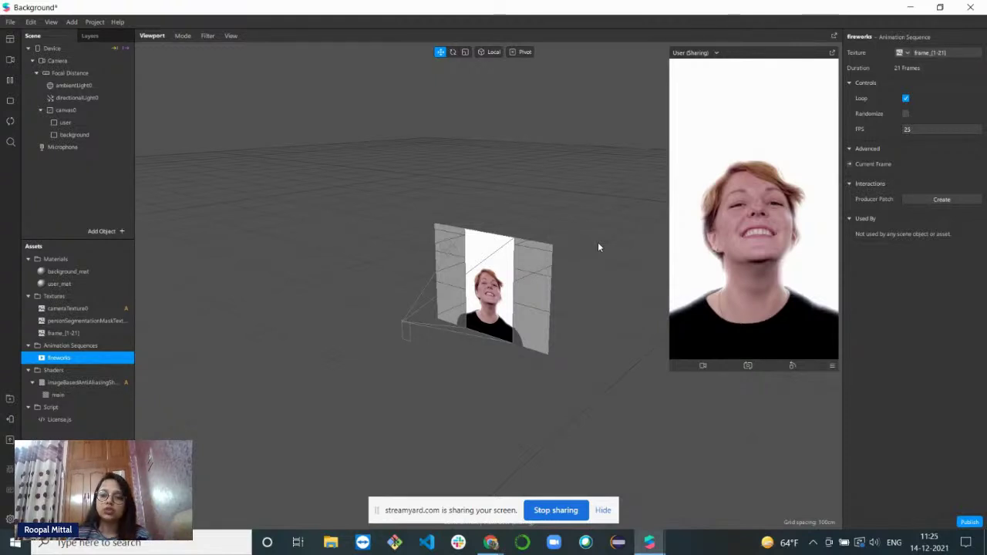
Set the frame_[1-21] texture's compression to Manual for iOS, None for Android and Manual for Older Android
click(98, 333)
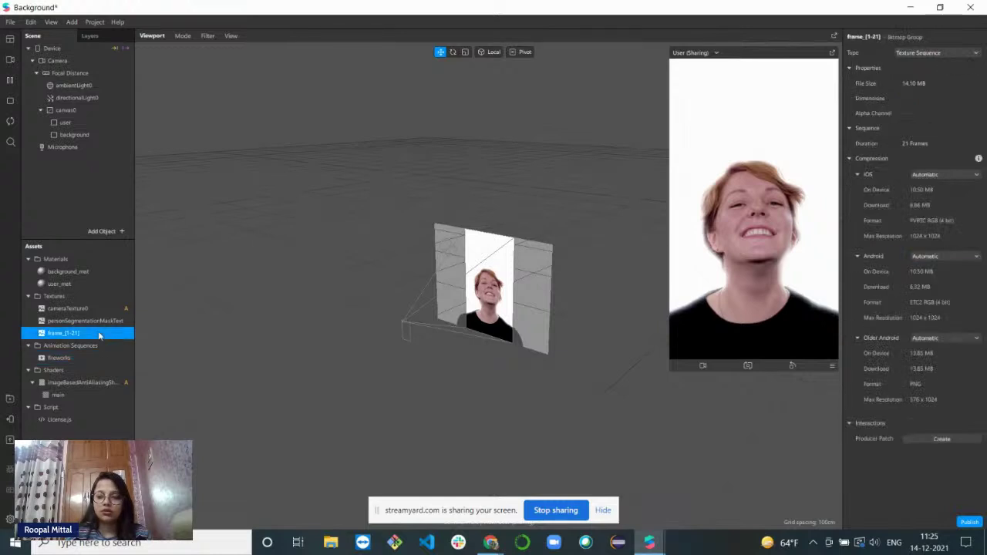
click(931, 177)
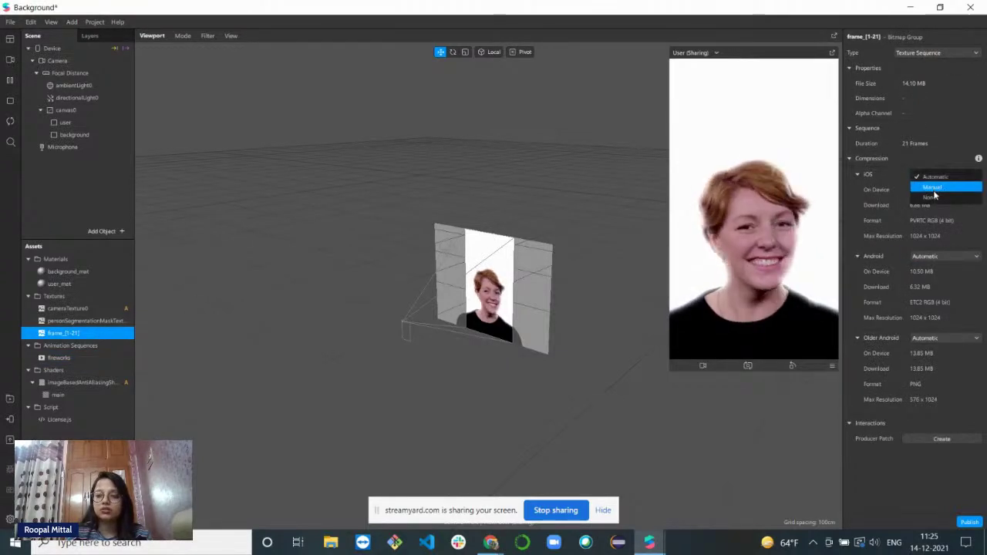
click(954, 187)
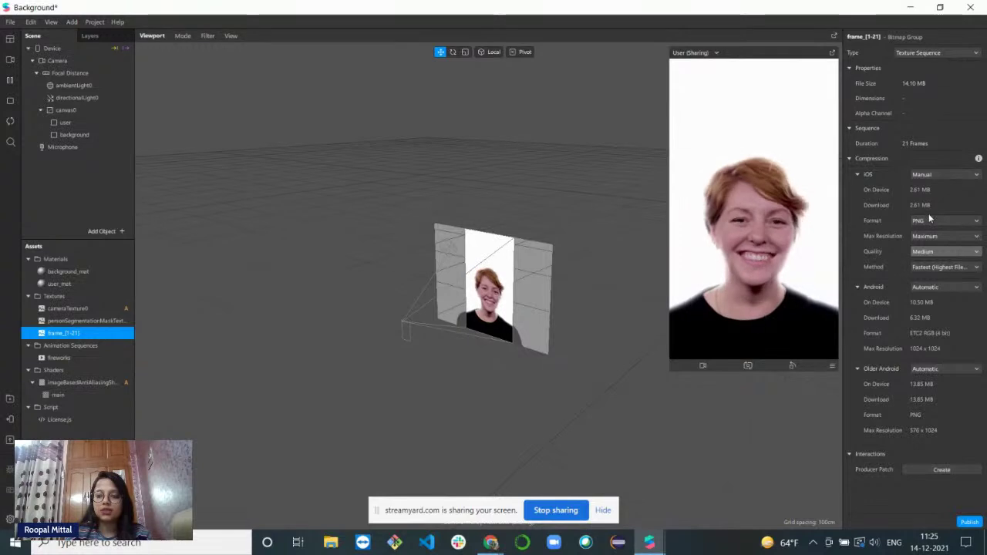
click(934, 287)
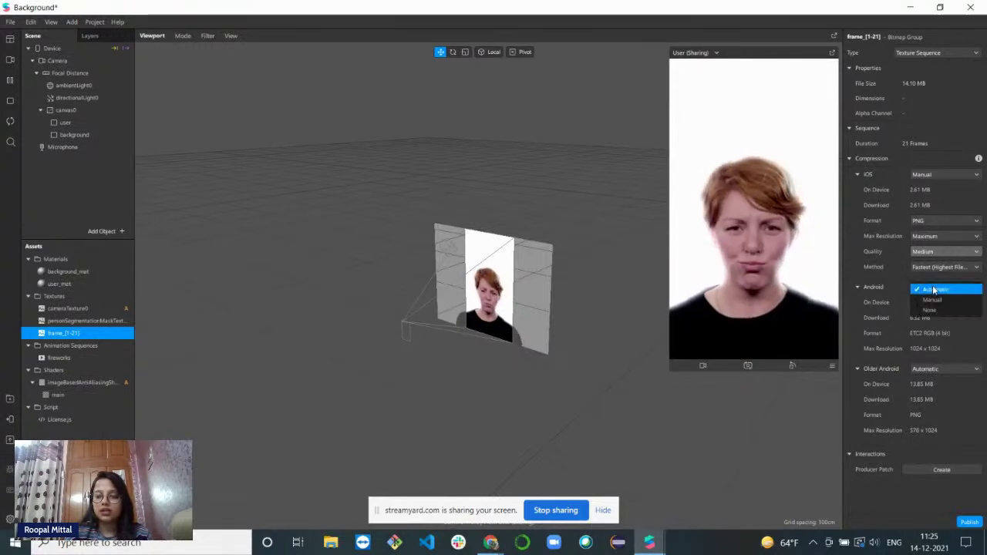
click(934, 311)
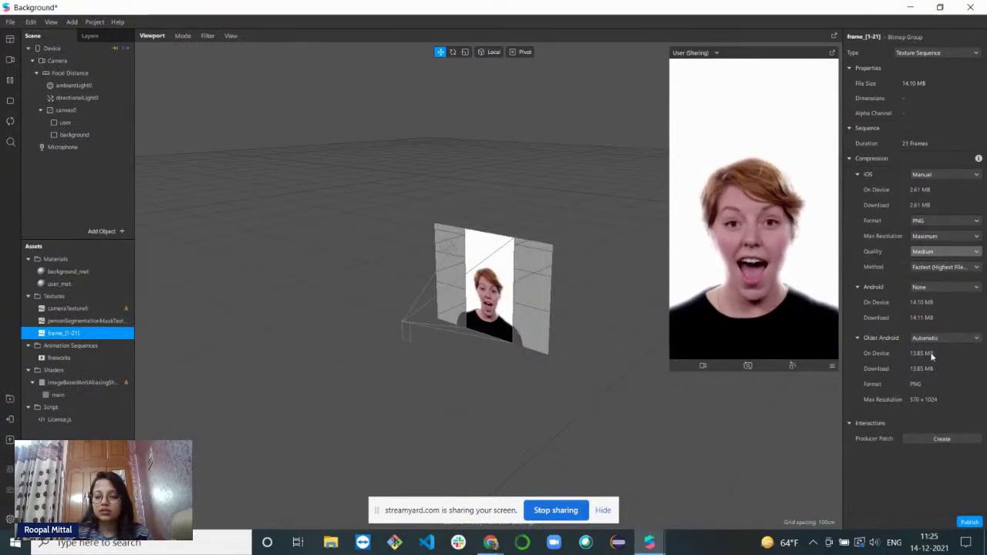
click(931, 338)
click(932, 351)
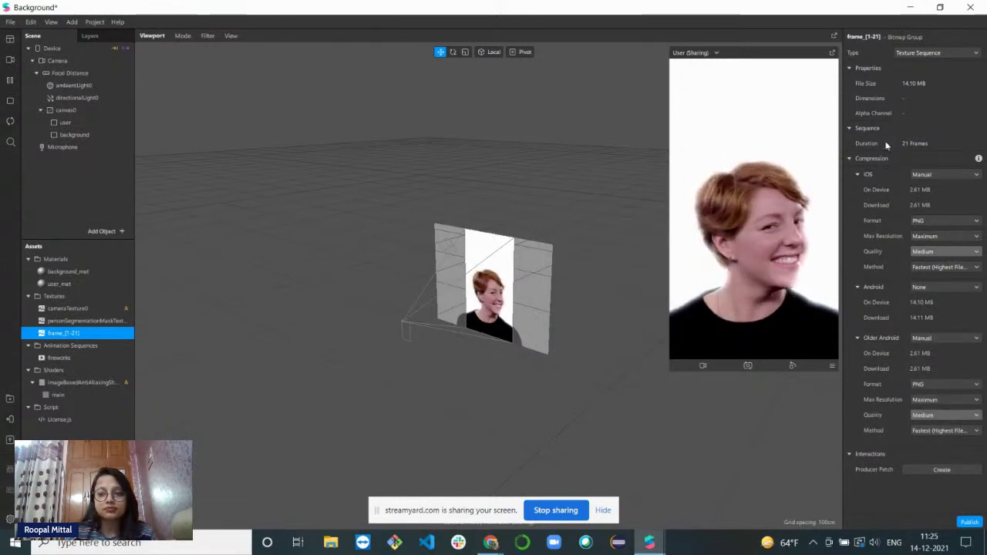
Apply the fireworks animation sequence as the diffuse texture of background_mat and shrink the preview window slightly
click(60, 272)
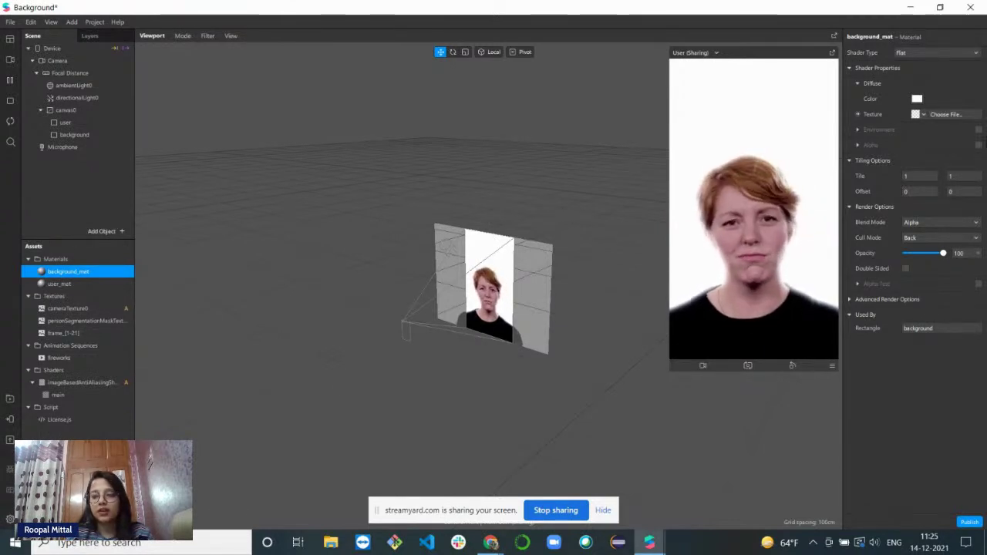
click(923, 114)
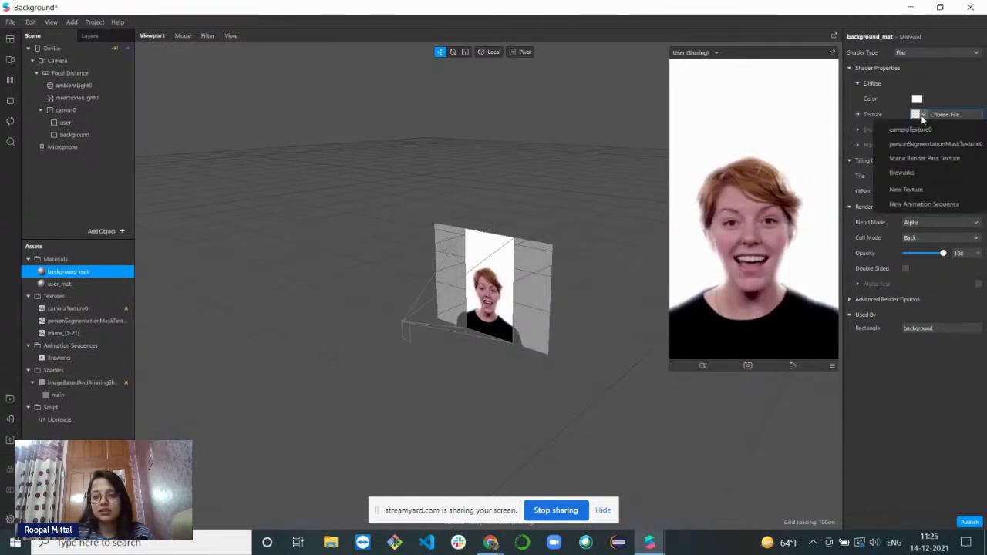
click(917, 173)
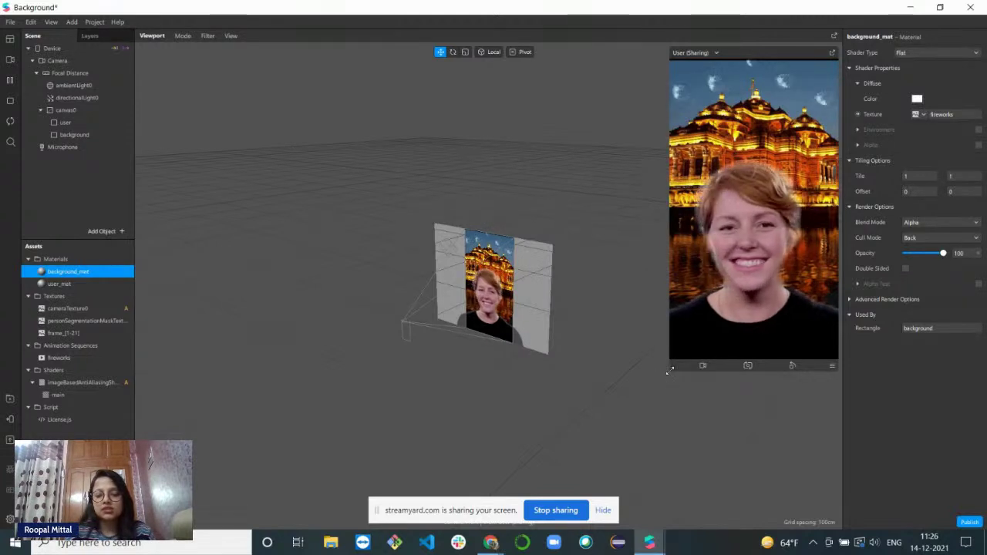
drag(670, 370, 690, 307)
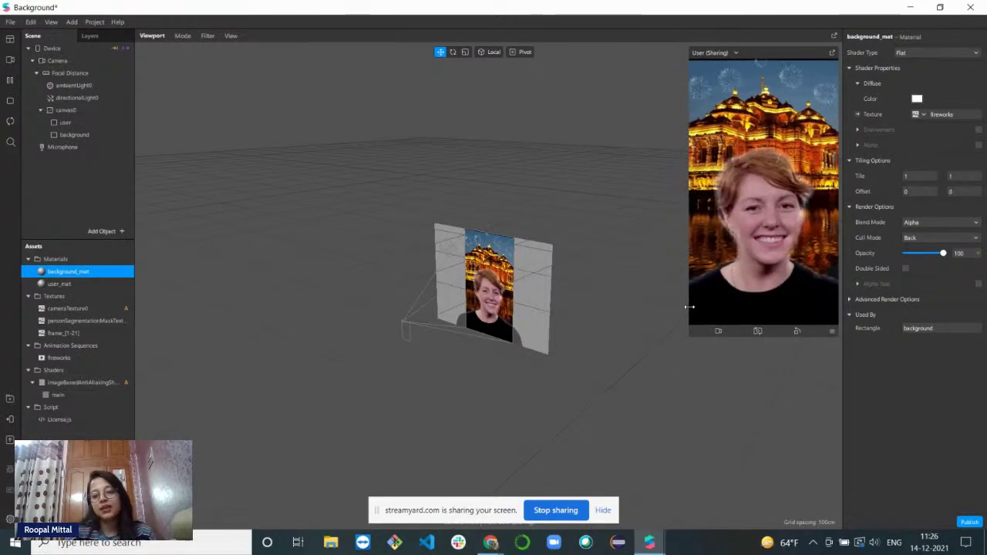
Switch to the Untitled face mask project and make its preview window slightly smaller
mouse_move(649, 542)
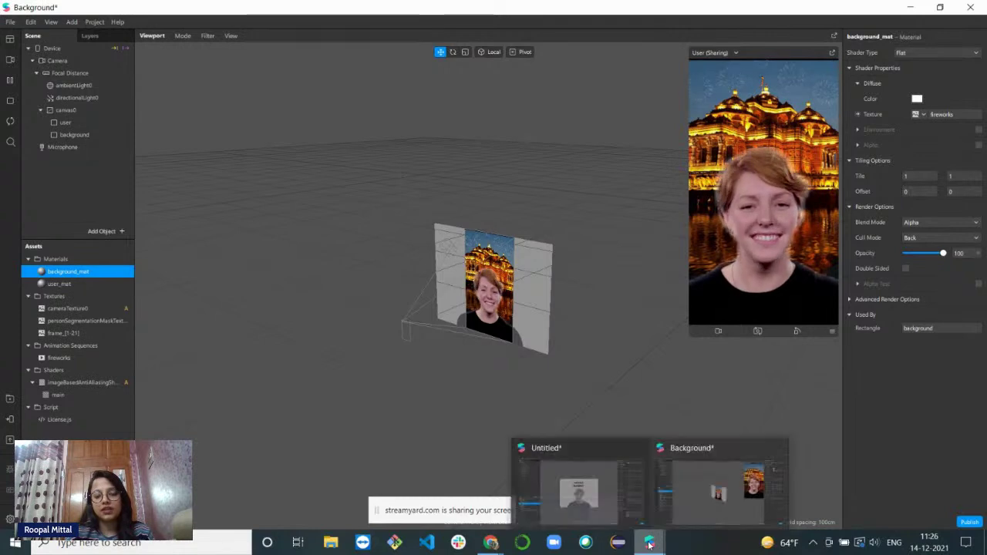
click(605, 499)
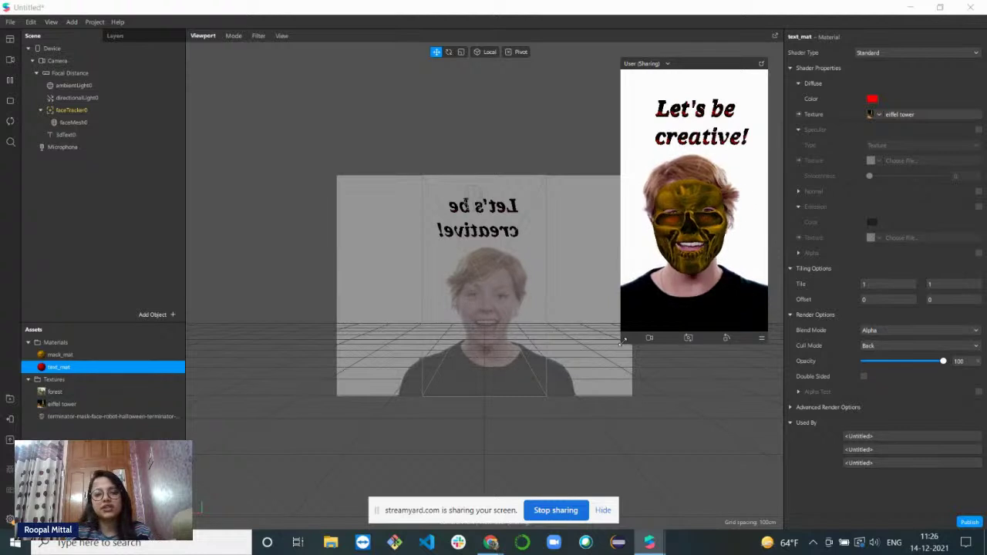
drag(619, 344, 631, 325)
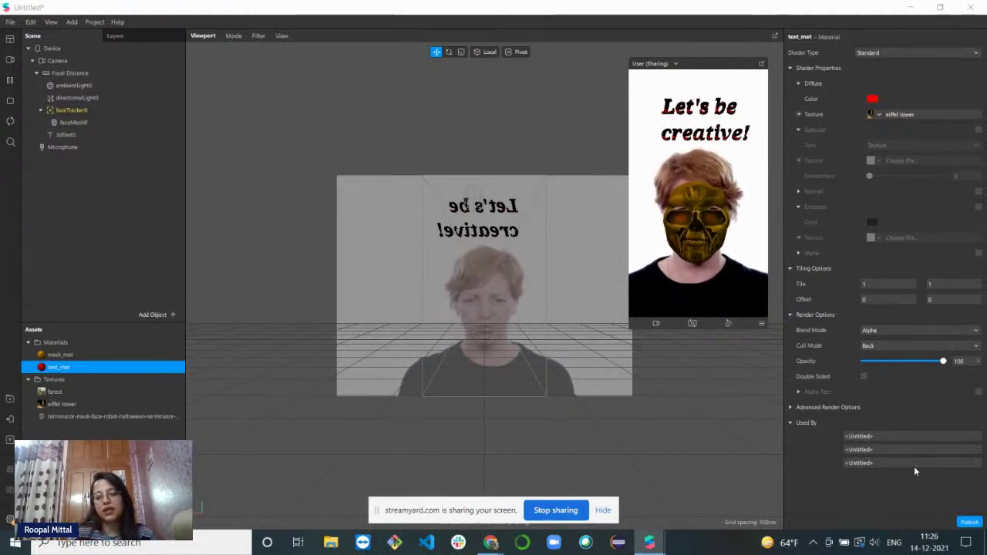
Start publishing the face mask effect, look at the demo video recorder and return to the publishing options without recording
click(963, 524)
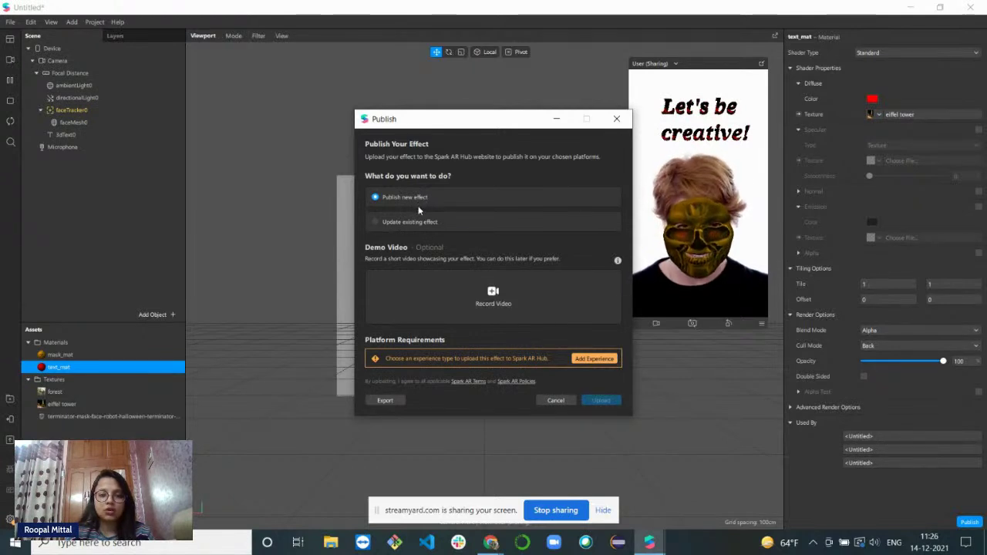
drag(493, 122, 487, 85)
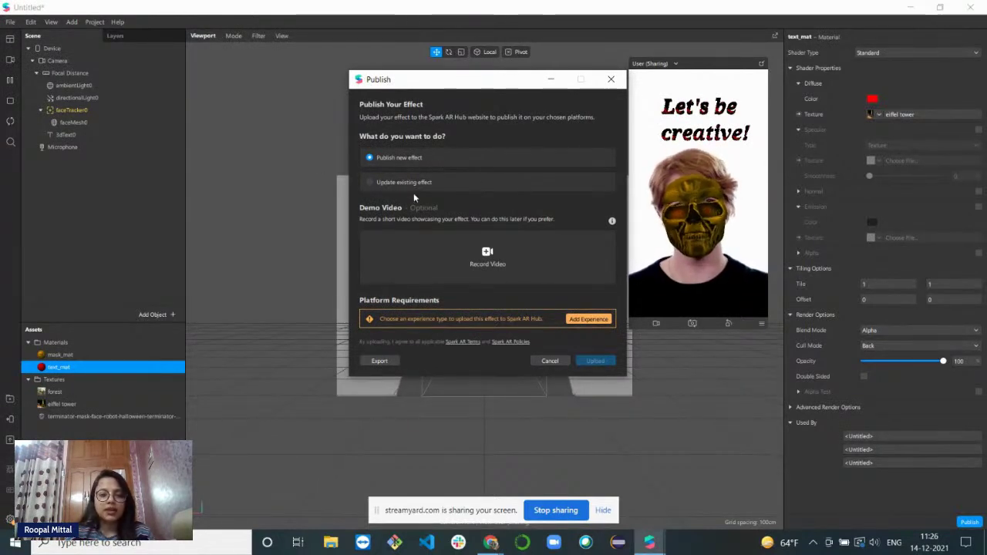
click(488, 256)
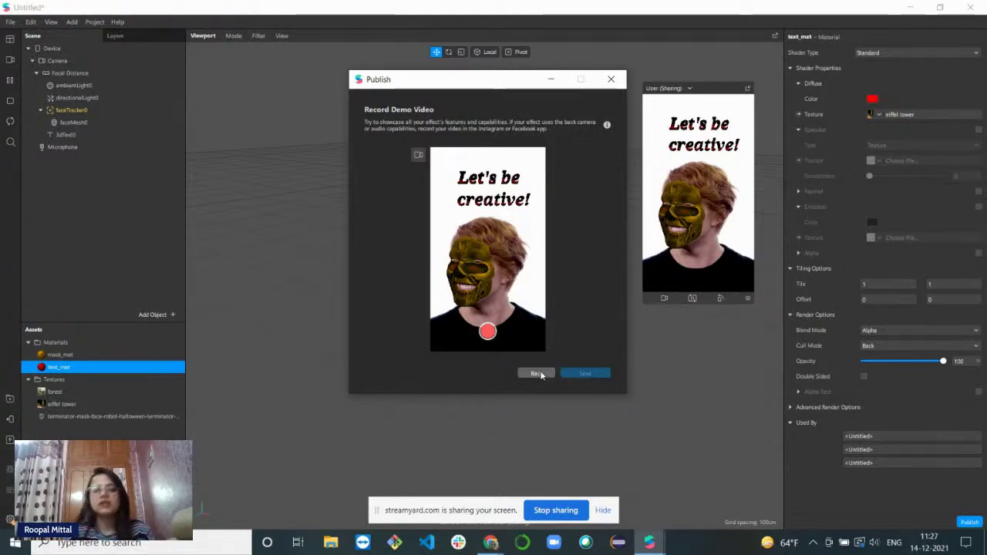
click(538, 374)
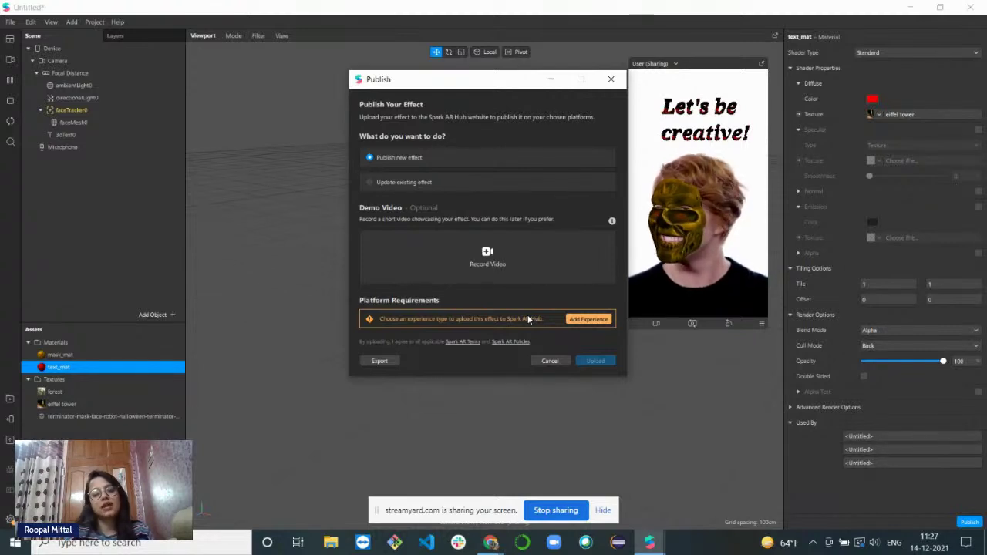
Add the Sharing Experience and the Video Calling Experience to the effect's platform requirements
click(590, 319)
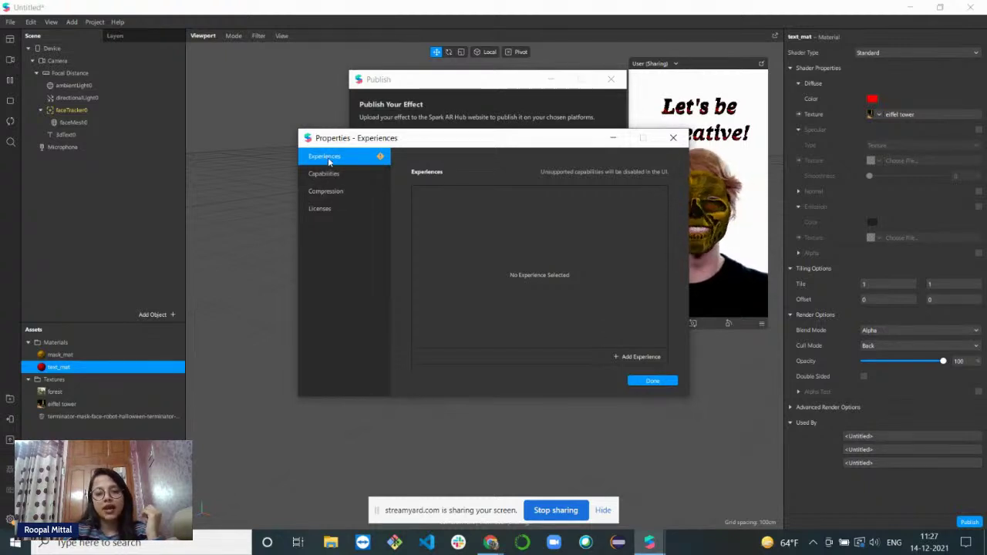
click(627, 357)
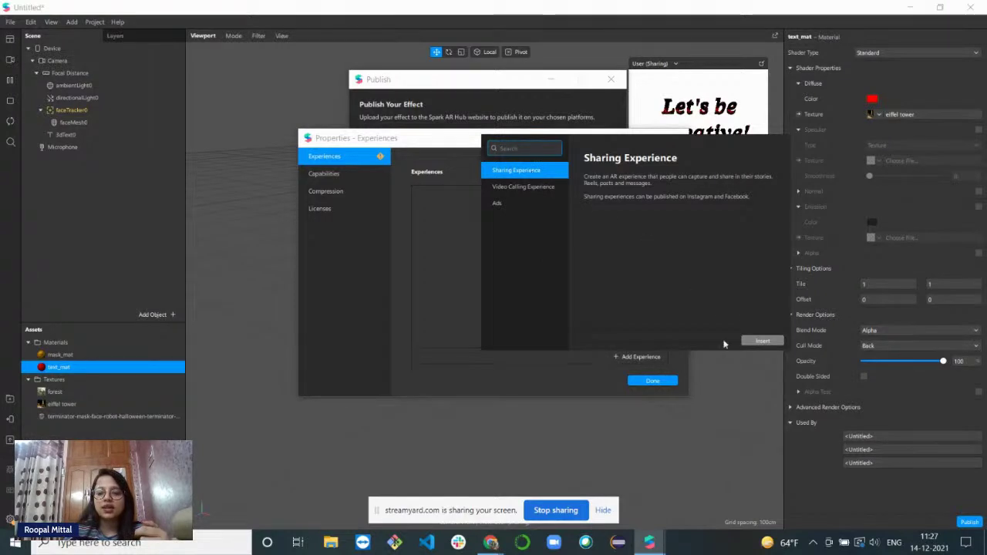
click(747, 345)
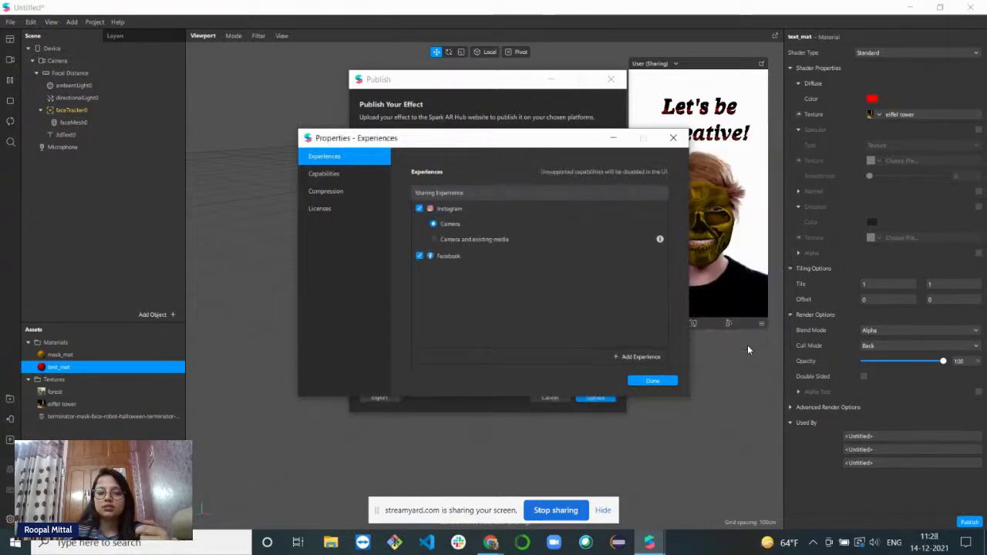
click(642, 357)
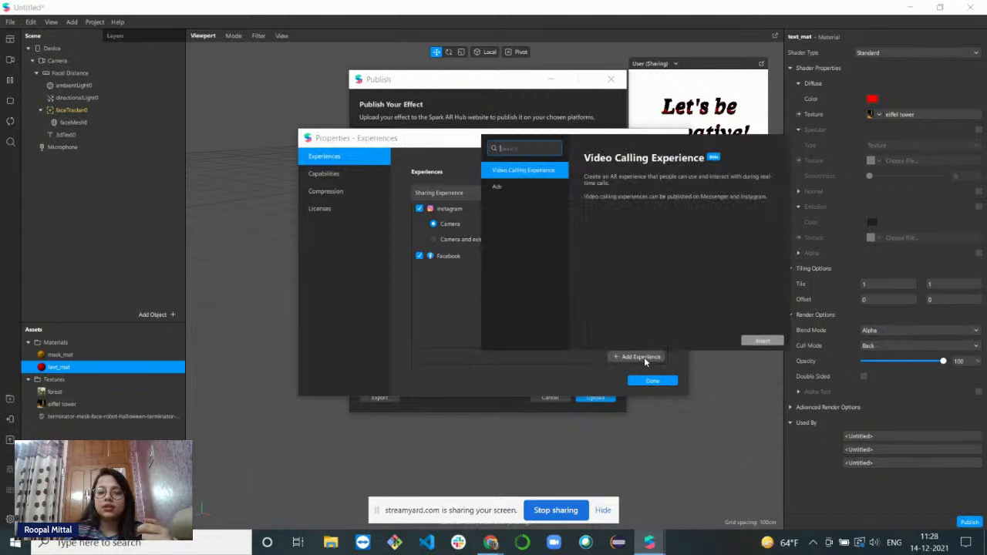
click(546, 176)
click(759, 340)
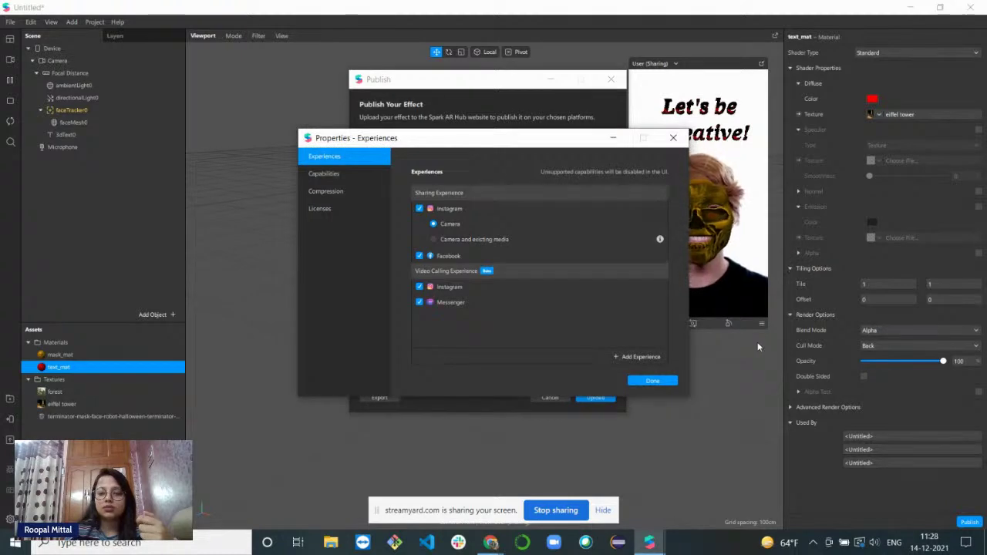
mouse_move(527, 263)
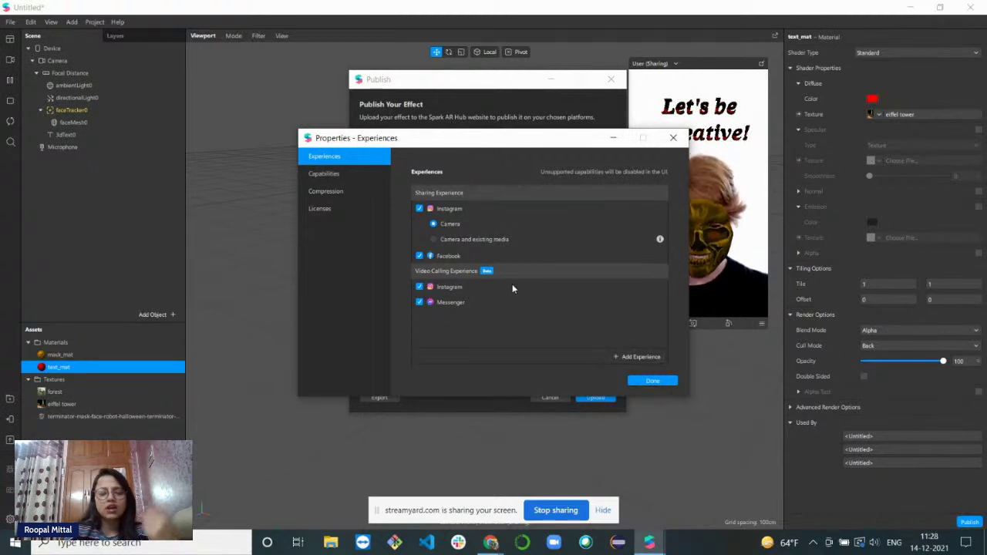
click(652, 381)
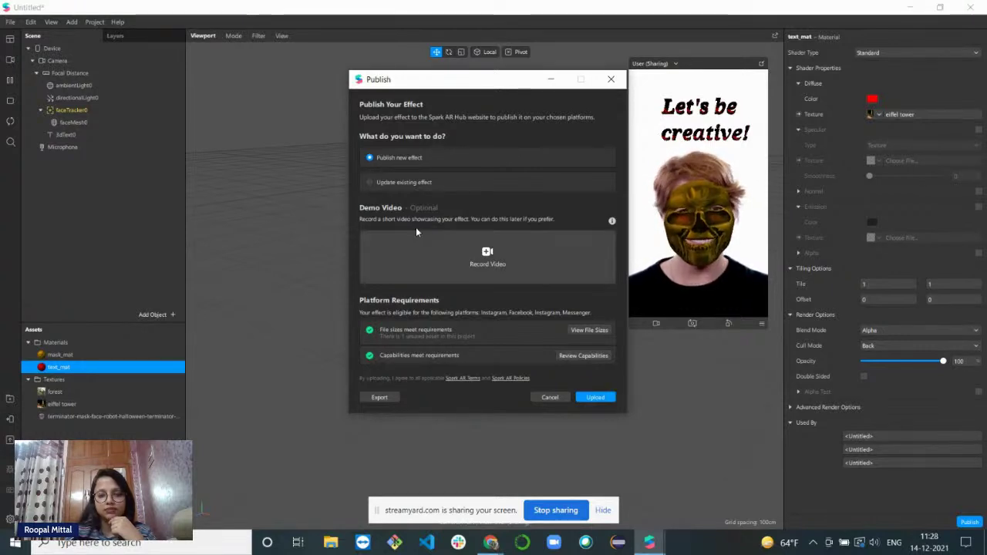
Export the face mask effect to the Desktop as demo_mask and close the folder window
drag(506, 81, 502, 68)
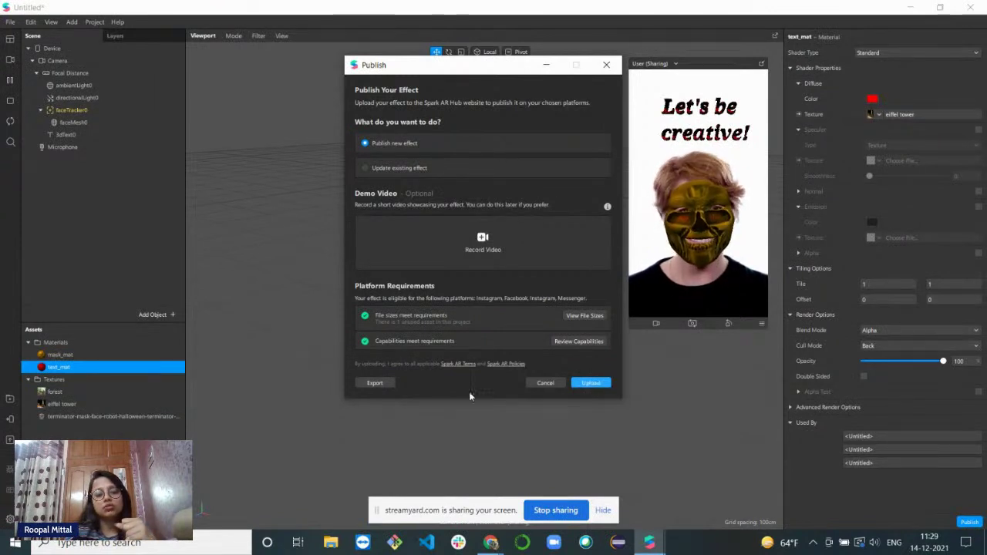
click(370, 386)
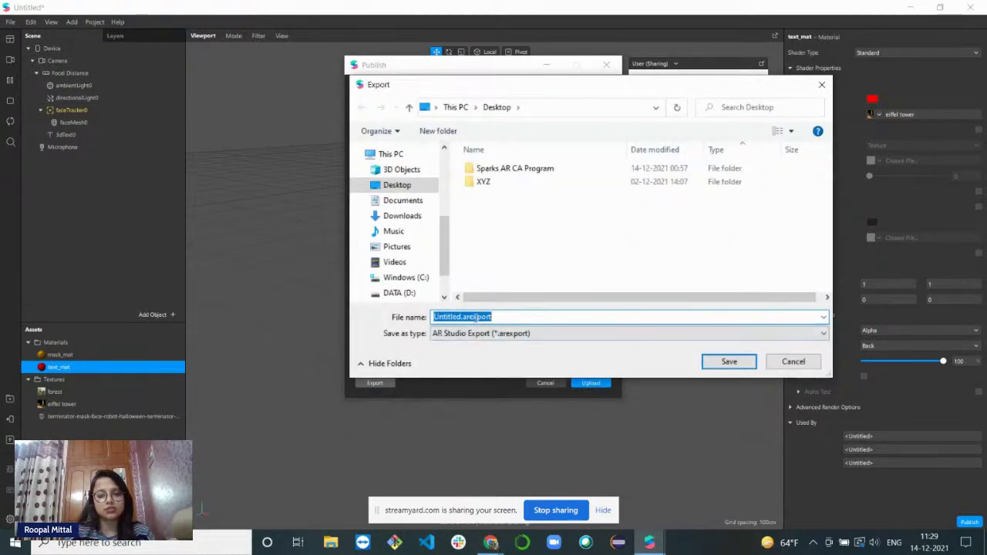
key(BackSpace)
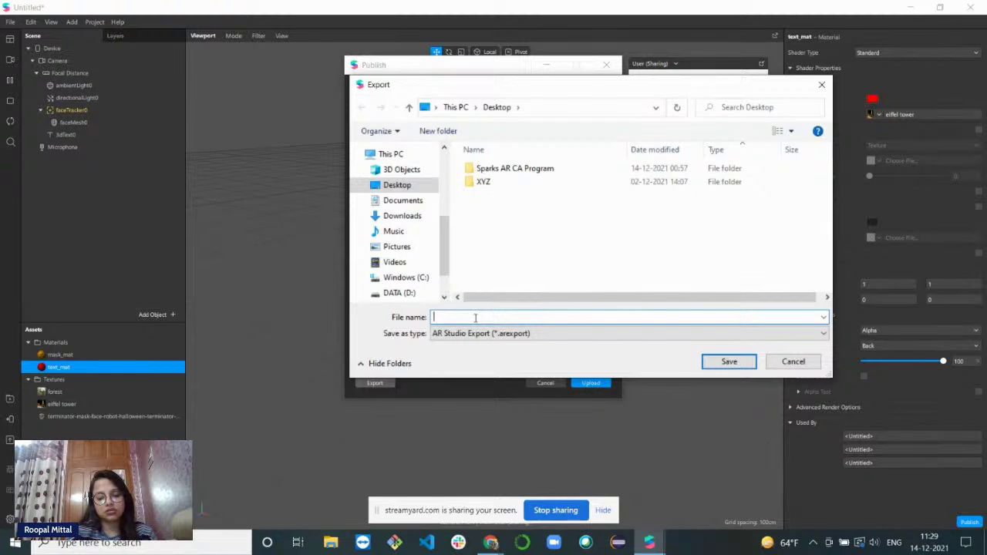
text(d)
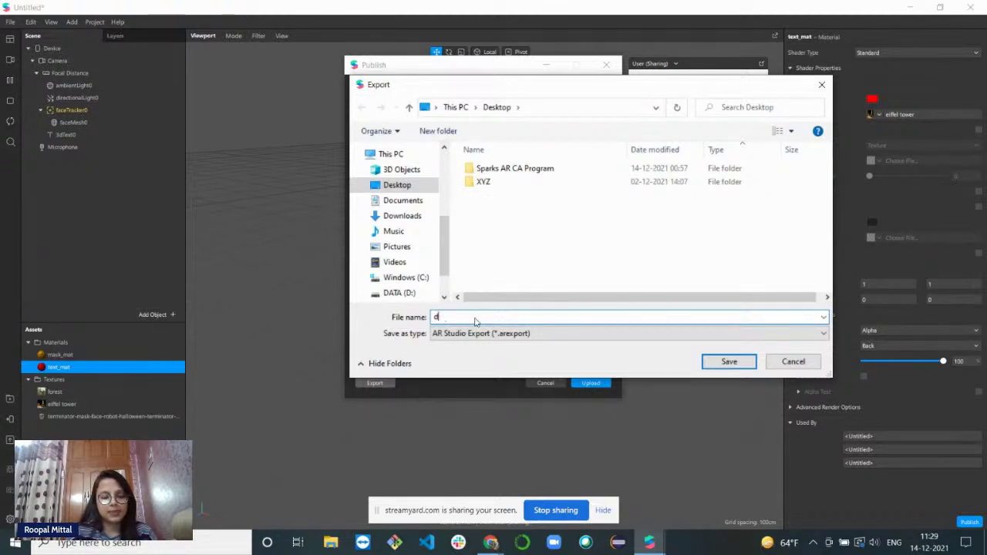
text(meoem)
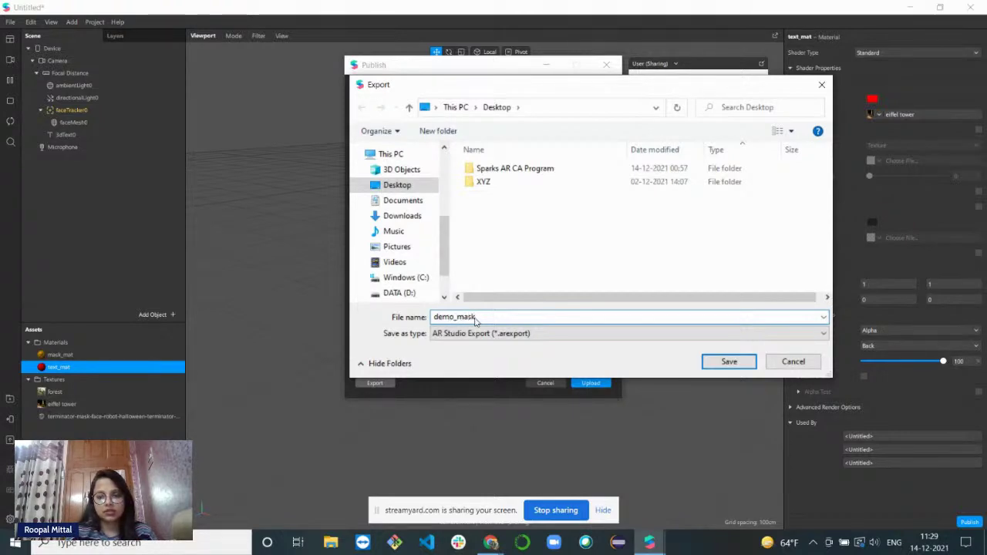
text(o_mask)
key(Return)
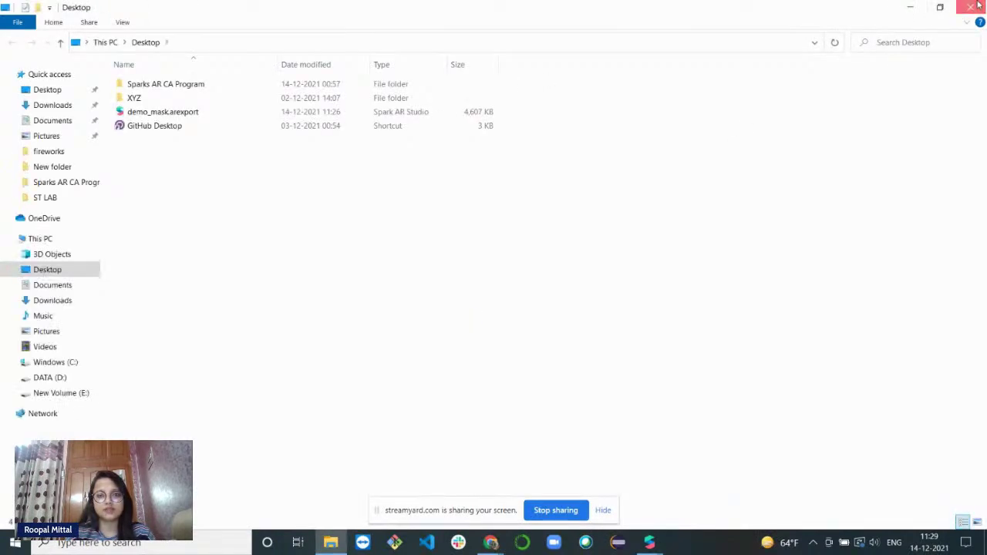
click(973, 6)
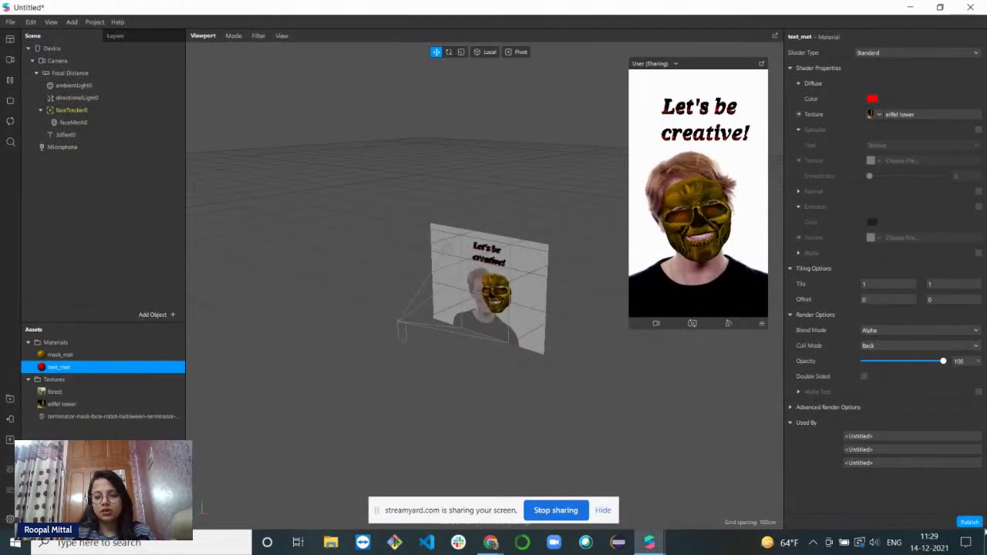
click(970, 523)
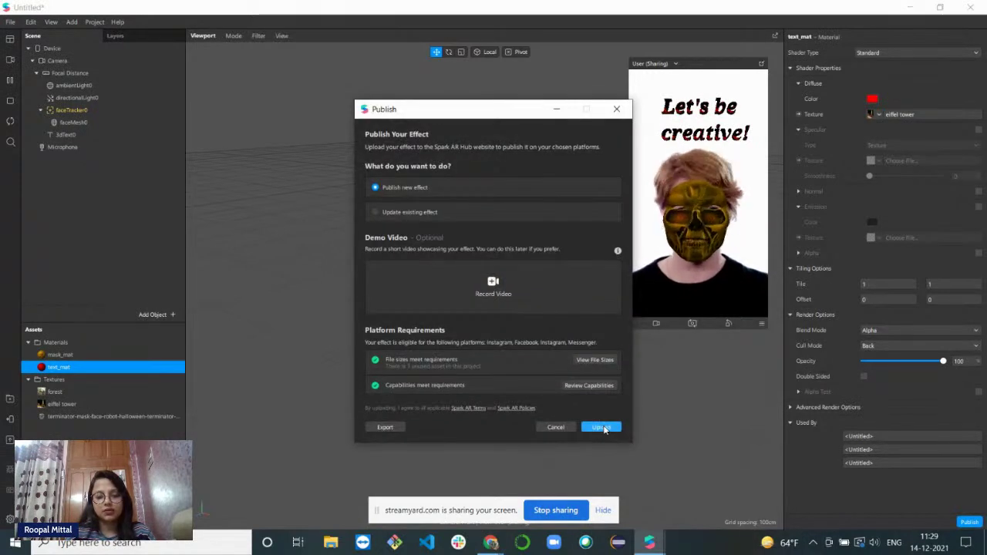
click(601, 427)
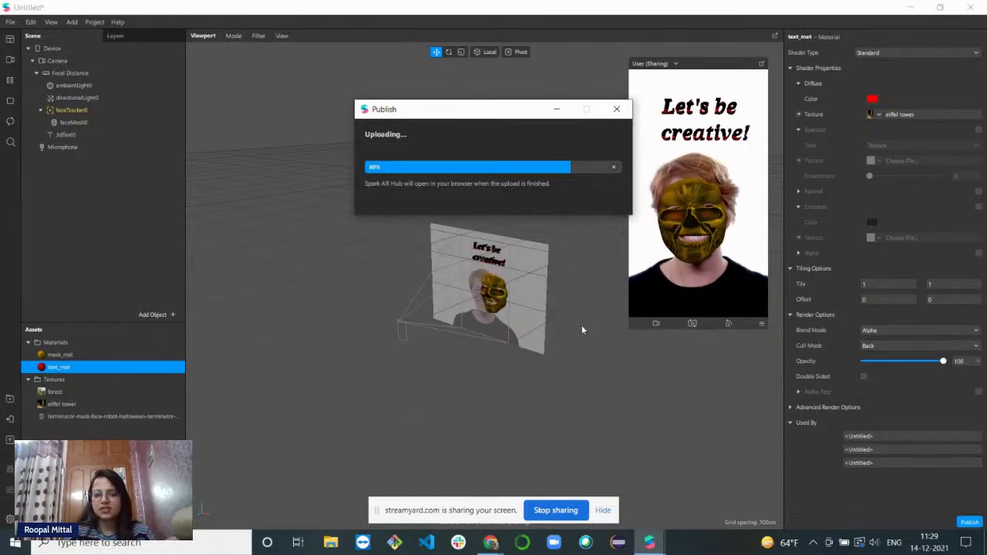
click(623, 112)
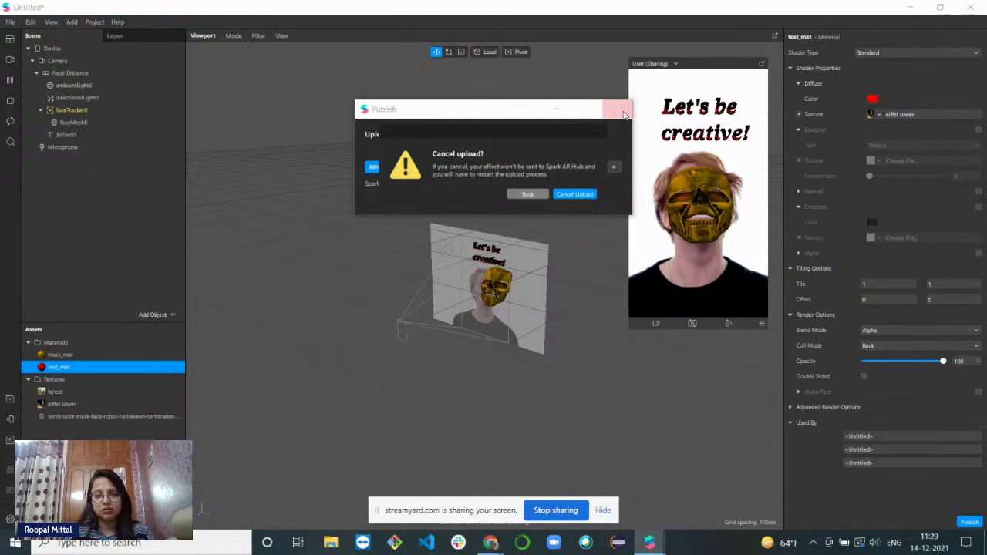
click(580, 194)
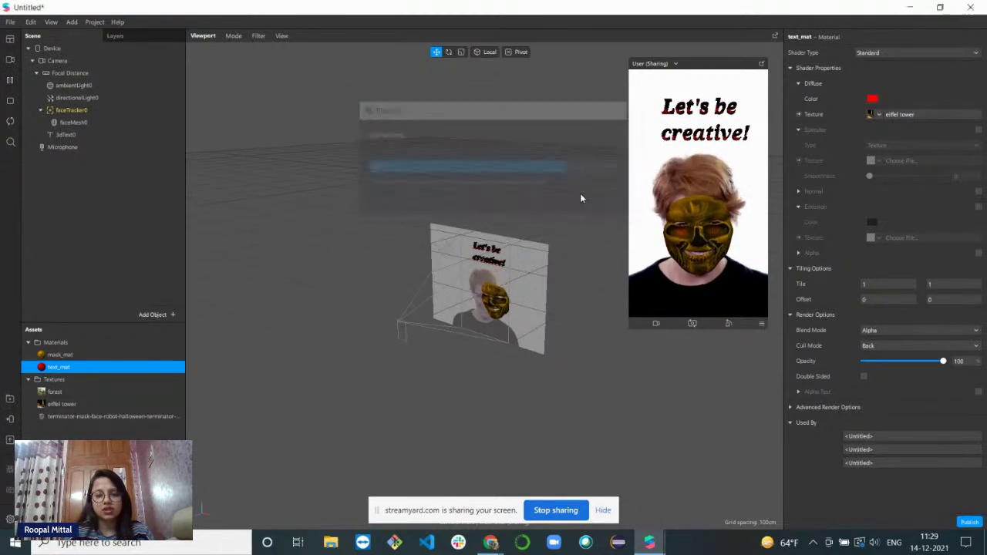
Switch to Spark AR Hub in the browser and start publishing an effect from there
click(491, 543)
click(568, 486)
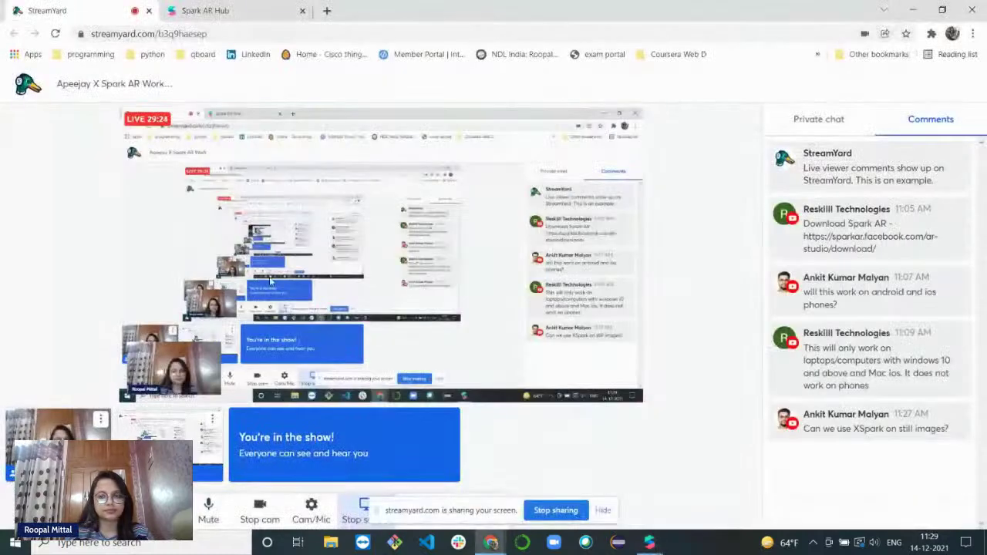
click(219, 7)
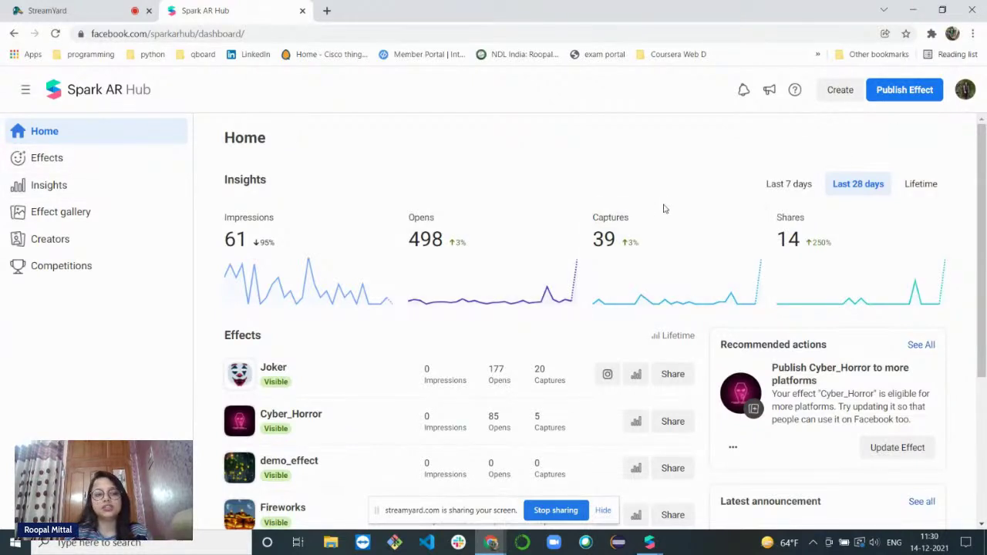
click(899, 91)
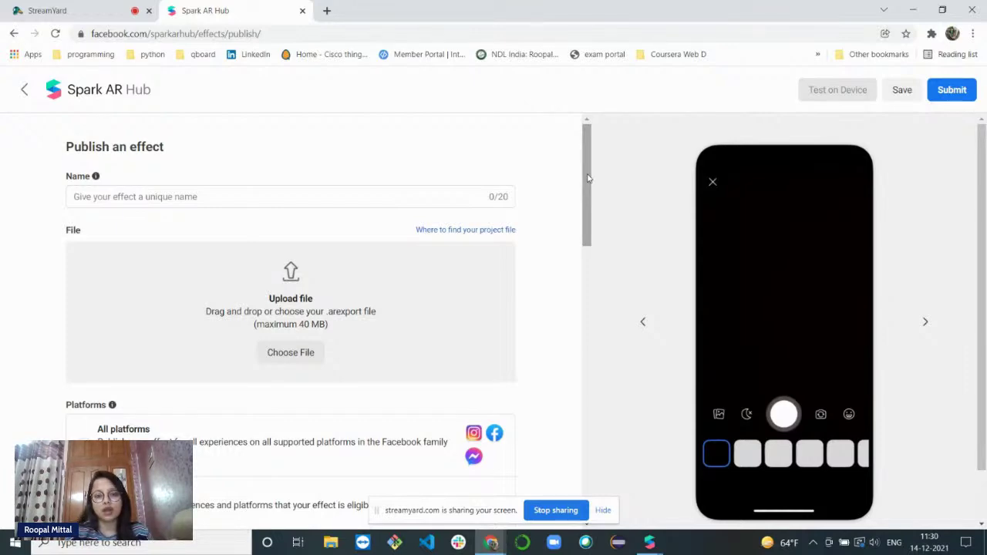
Name the effect demo_mask and upload demo_mask.arexport from the Desktop as its file
drag(588, 178, 588, 133)
click(283, 193)
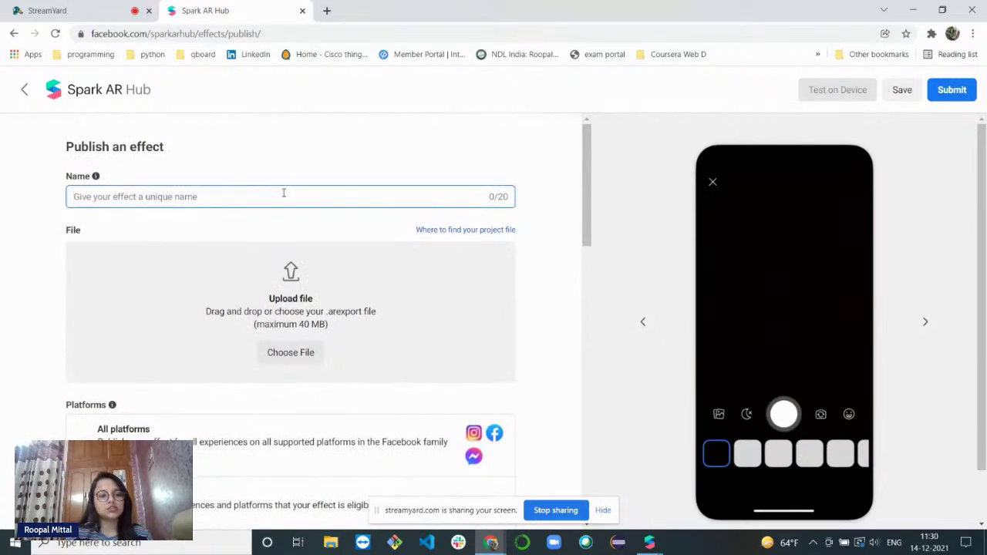
text(demo_mask)
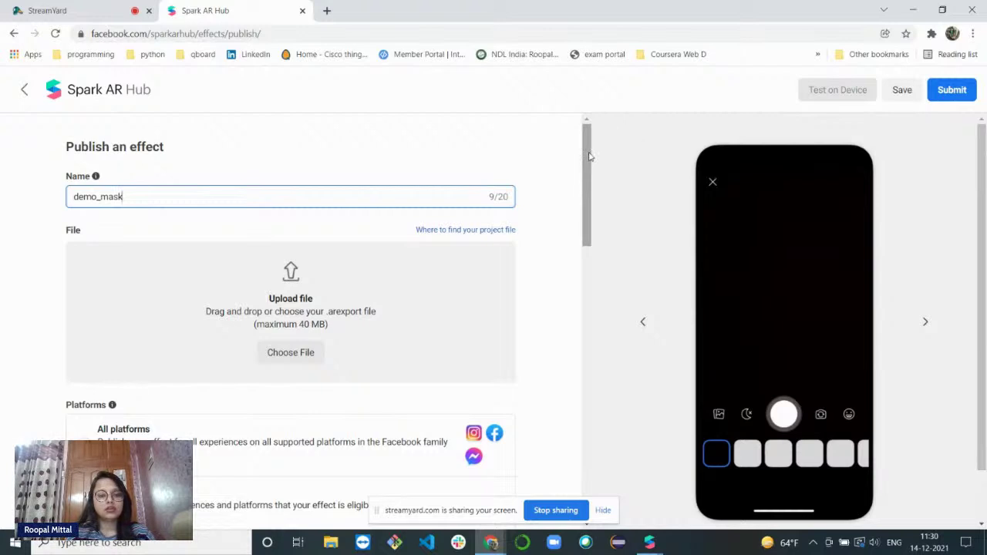
drag(590, 156, 597, 200)
click(311, 201)
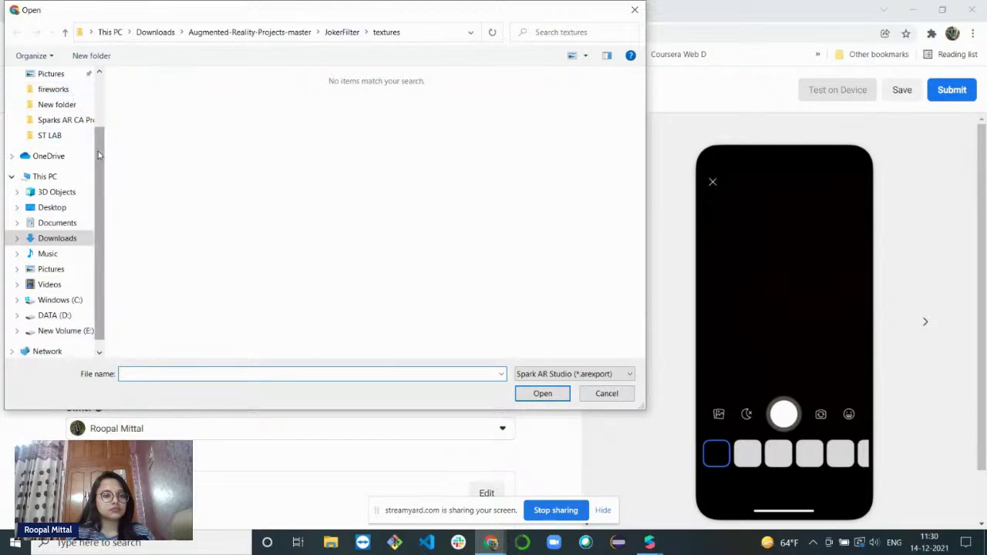
click(52, 206)
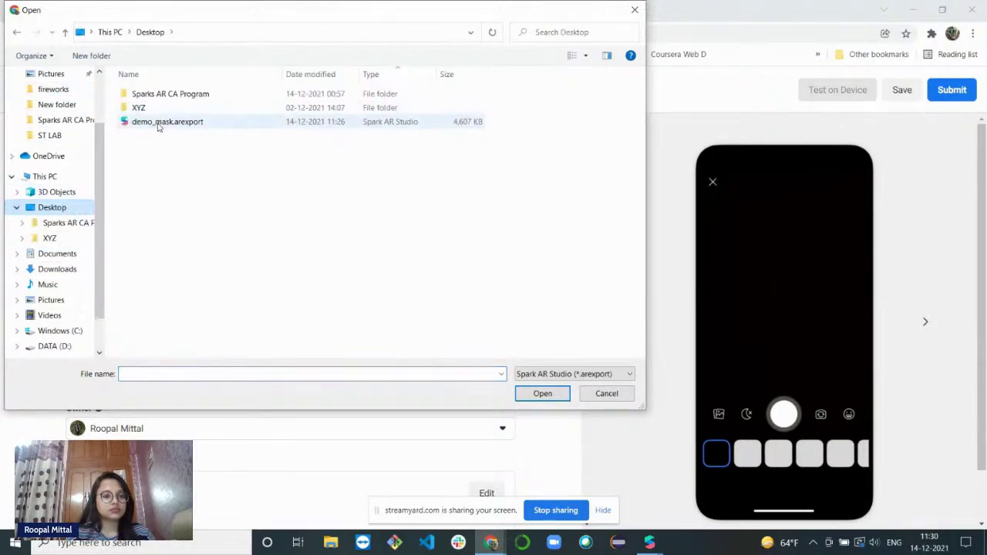
double_click(158, 124)
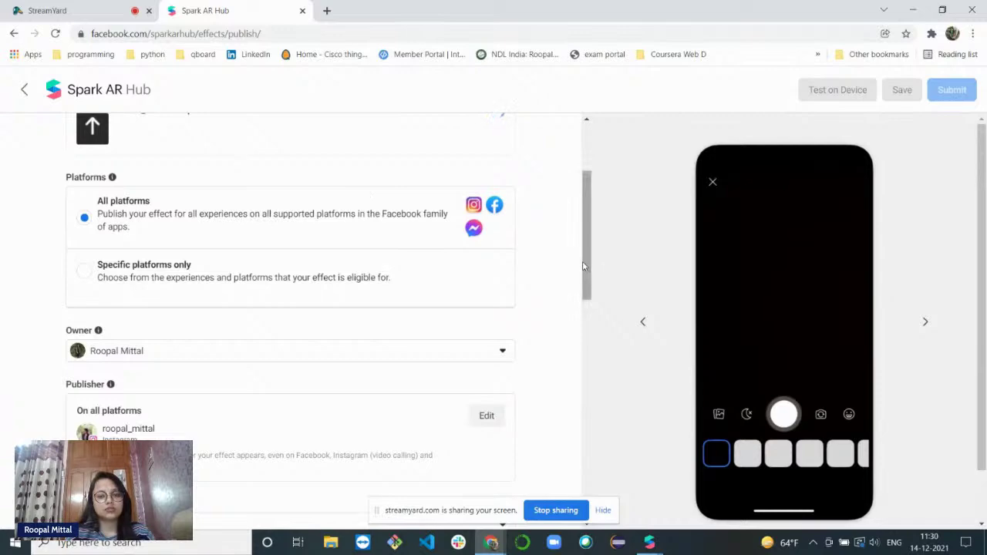
Choose All platforms for the effect, and switch the choice to Specific platforms only
drag(587, 269, 593, 291)
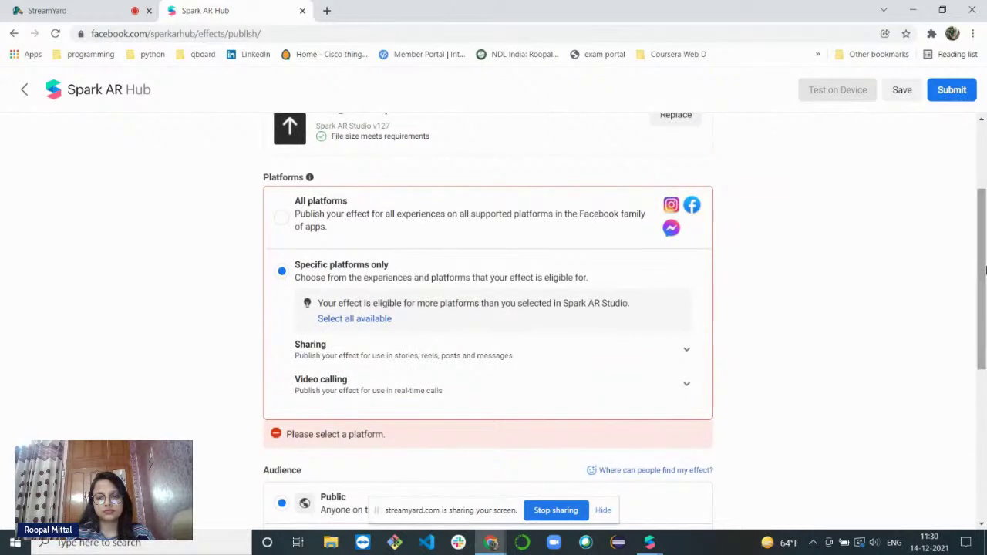
drag(986, 266, 985, 193)
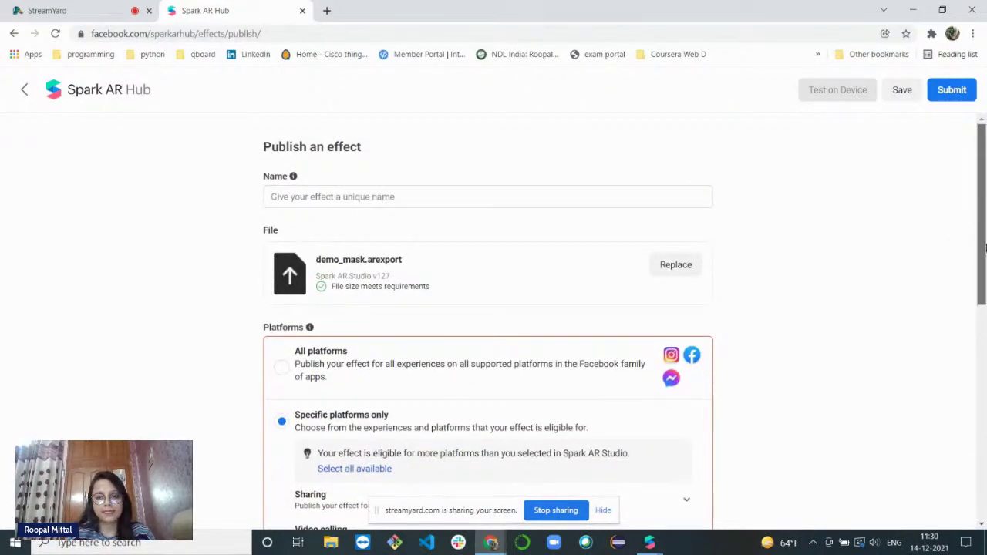
scroll(617, 255, down, 2)
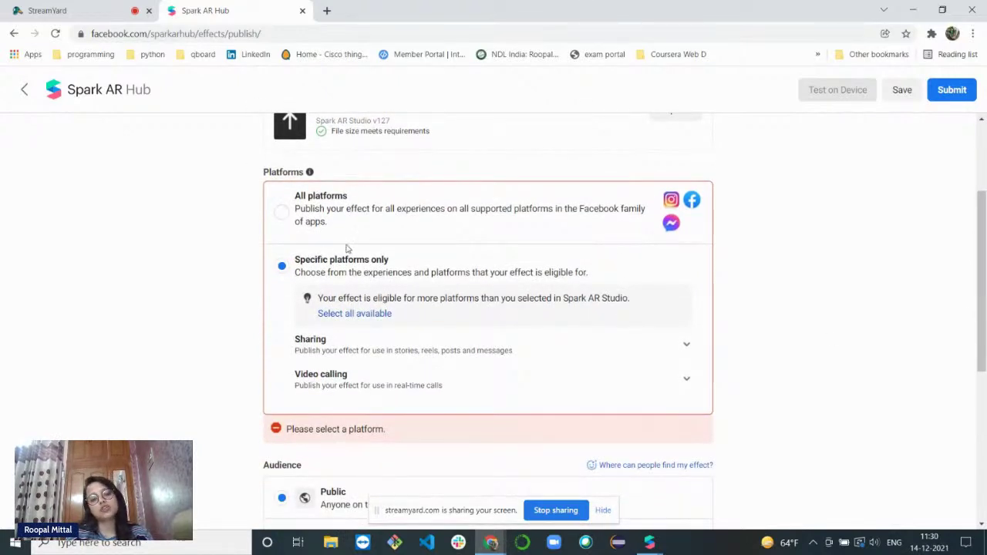
click(279, 215)
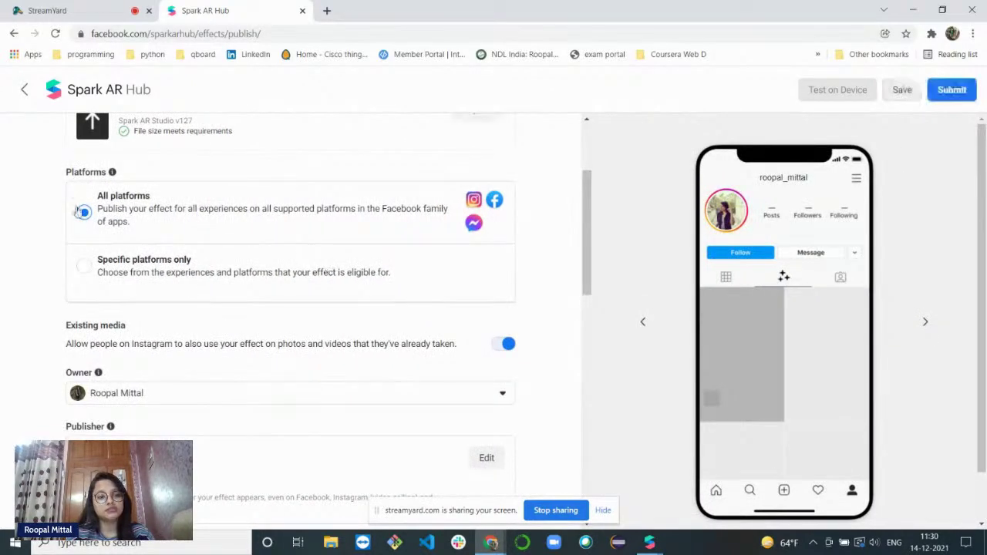
click(85, 268)
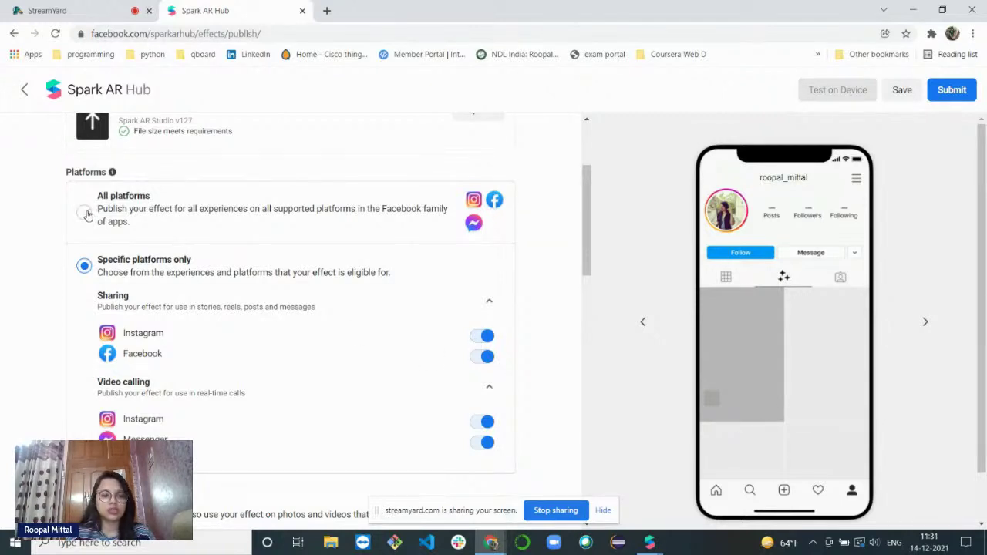
drag(587, 254, 558, 249)
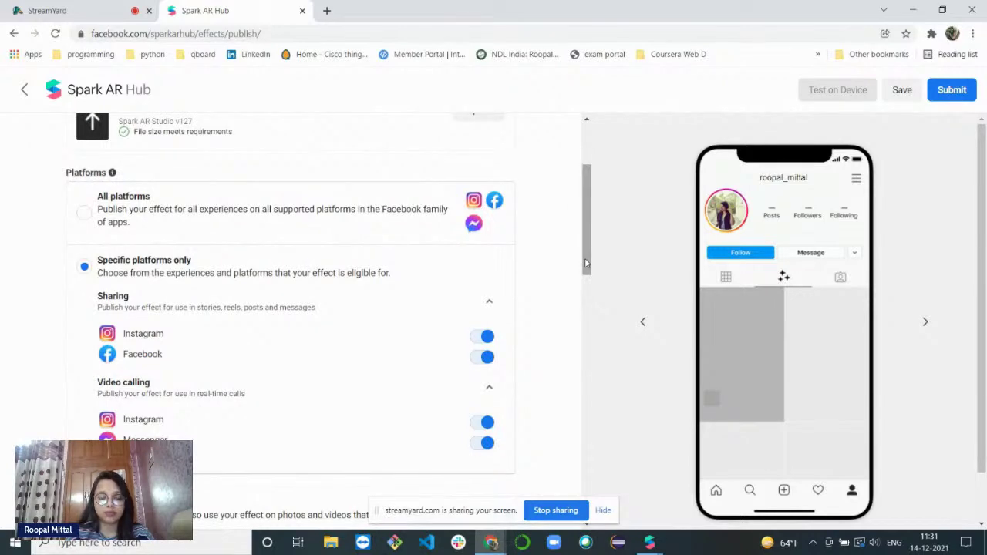
Assign the categories Selfies, Weird and Scary, and Sci-fi and Fantasy to the effect
drag(585, 263, 586, 418)
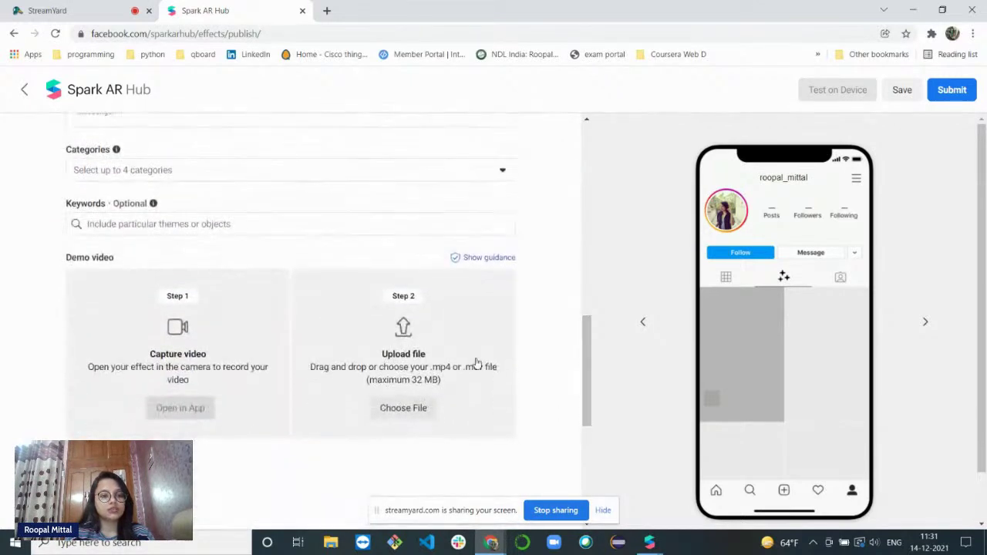
click(221, 169)
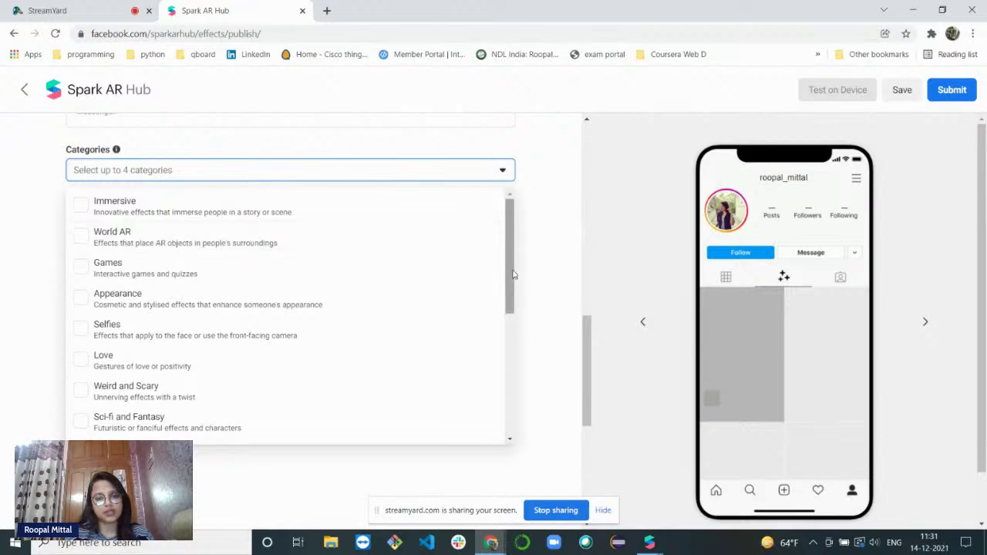
scroll(243, 282, down, 1)
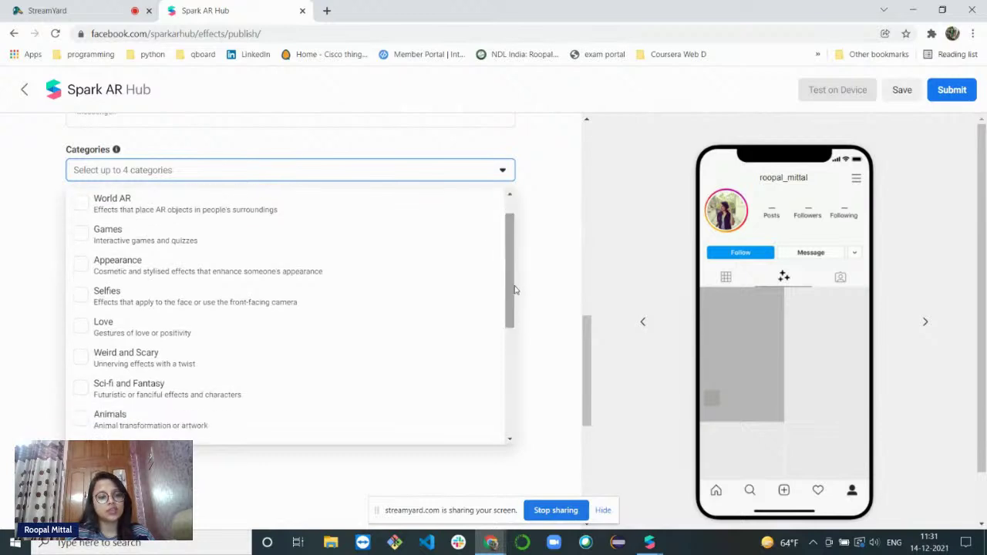
click(238, 296)
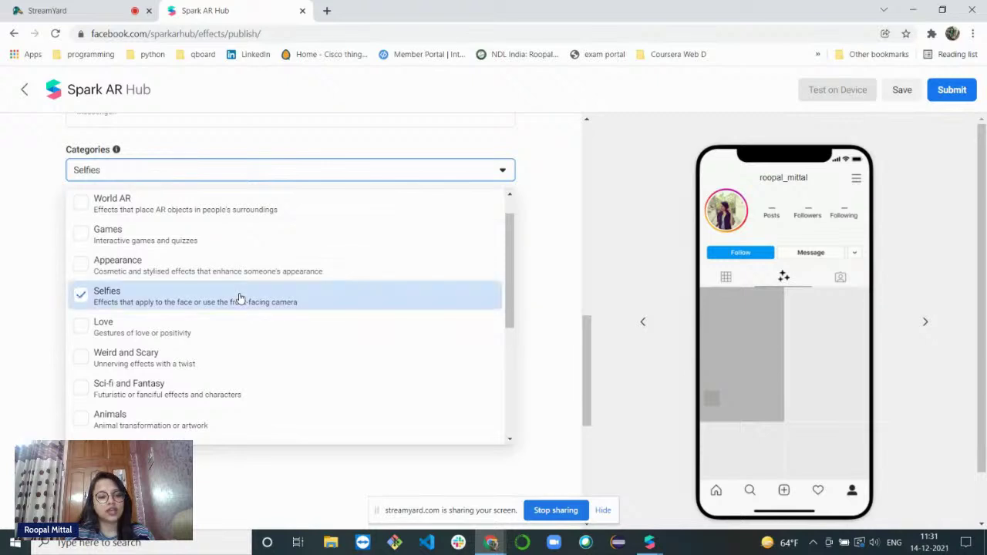
click(231, 358)
click(231, 388)
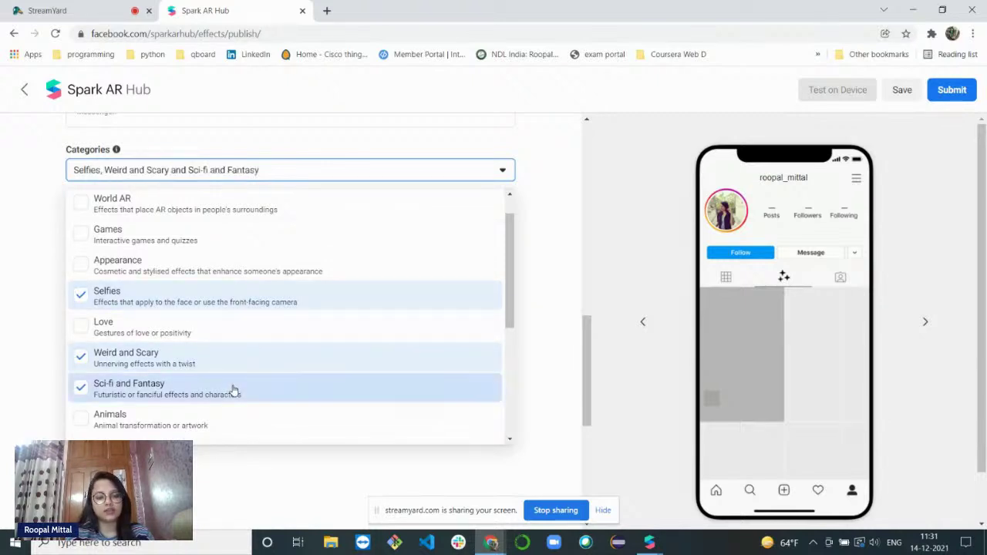
click(522, 332)
click(423, 226)
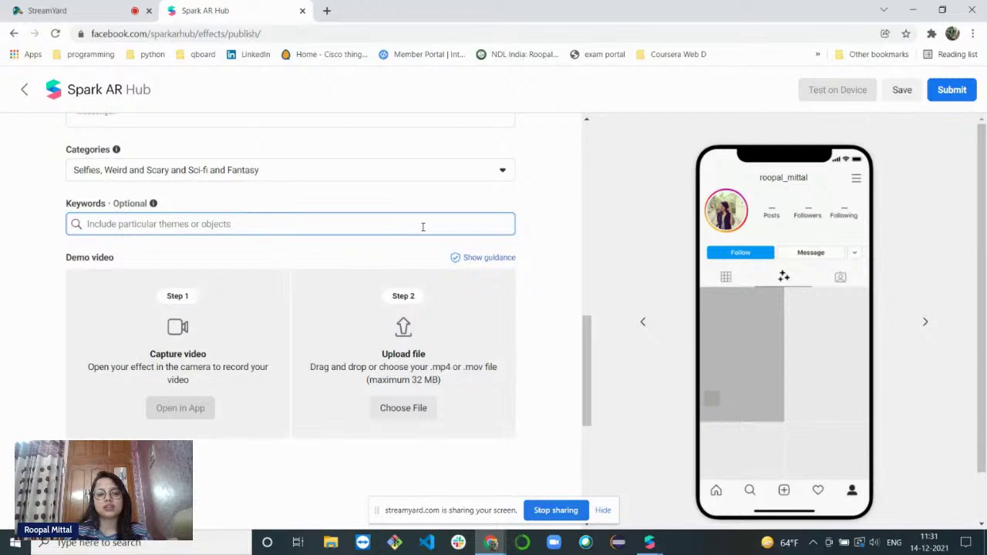
Turn off Instagram sharing and both Instagram and Messenger video calling in the effect's specific platforms
drag(592, 330, 591, 343)
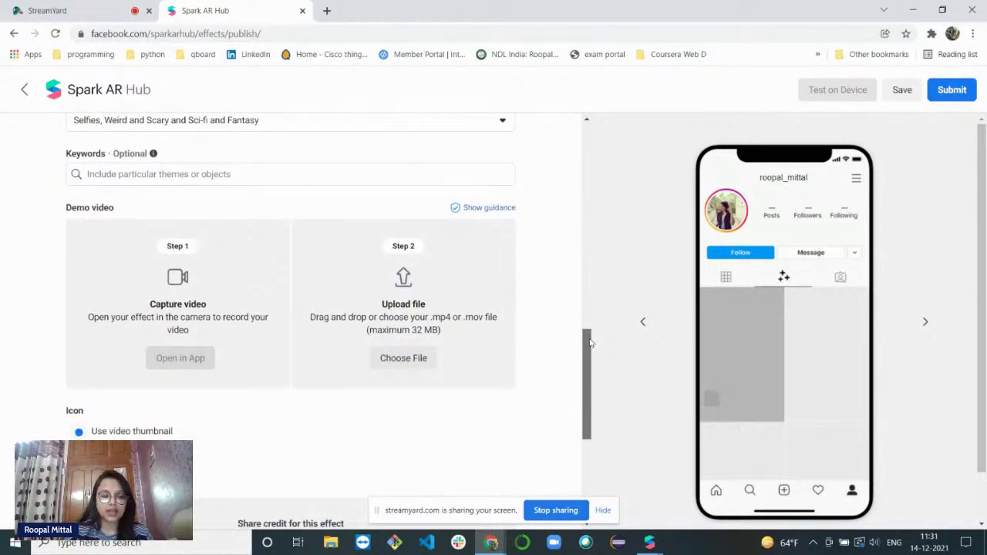
drag(589, 342, 579, 362)
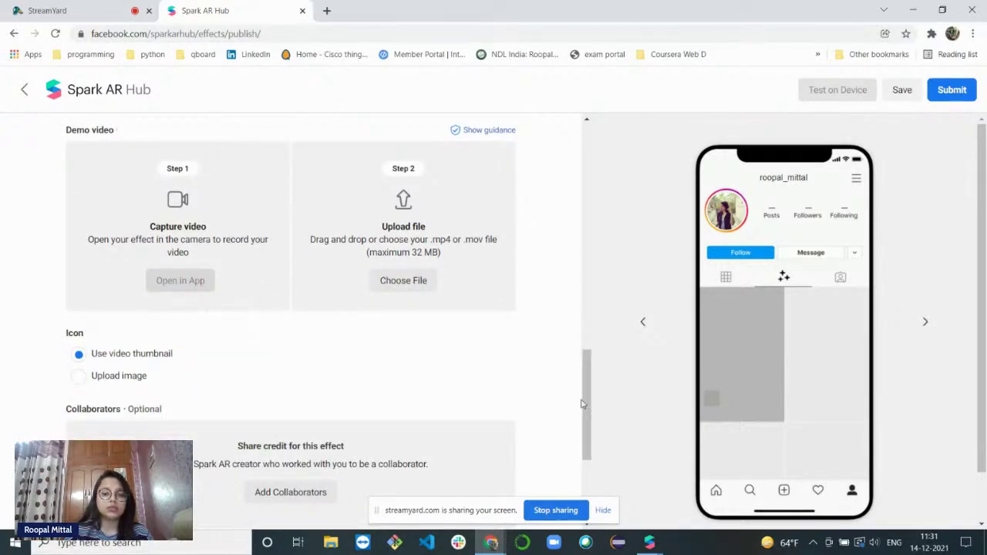
drag(588, 409, 595, 211)
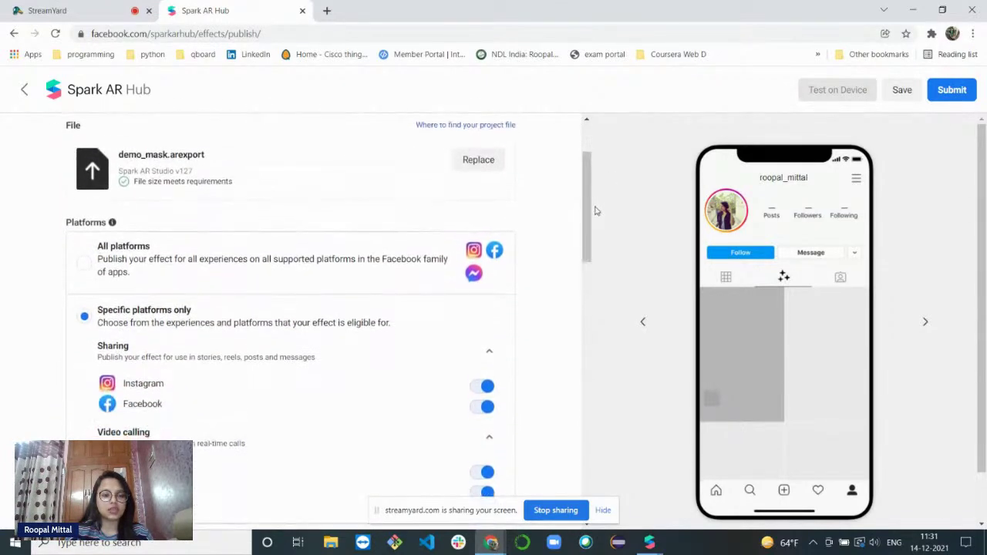
click(484, 391)
drag(590, 261, 593, 312)
click(479, 328)
click(477, 348)
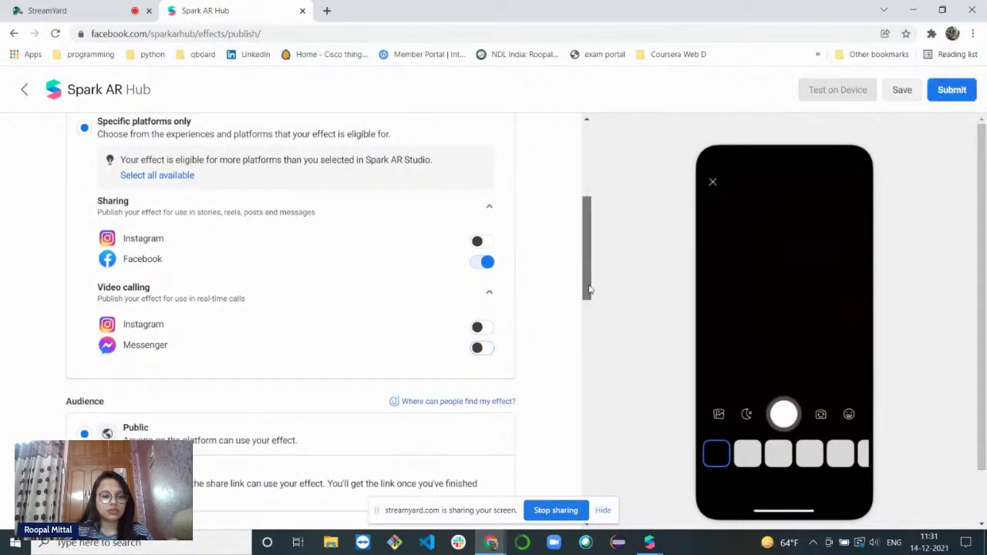
Set the effect's audience to Link only and try to publish the effect
drag(586, 293, 596, 316)
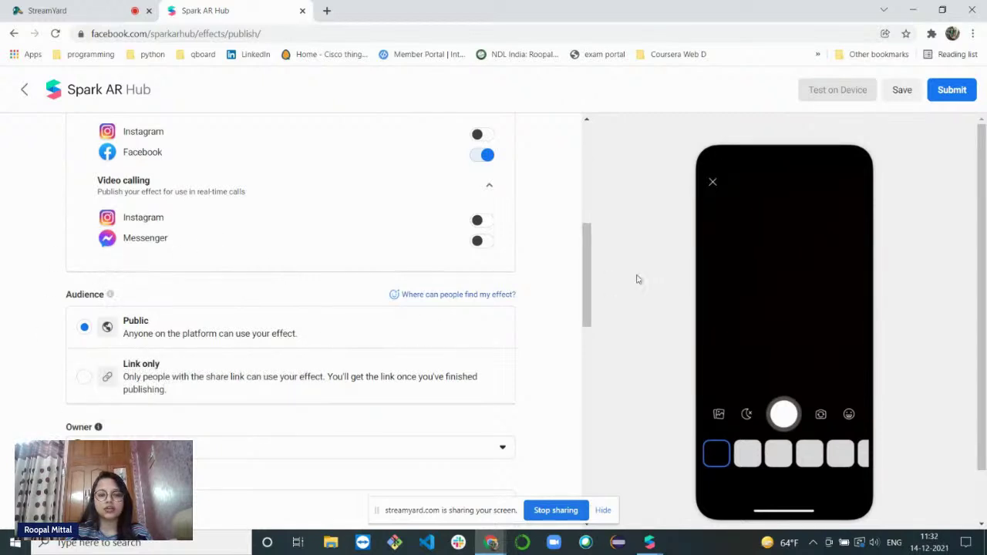
drag(586, 257, 589, 282)
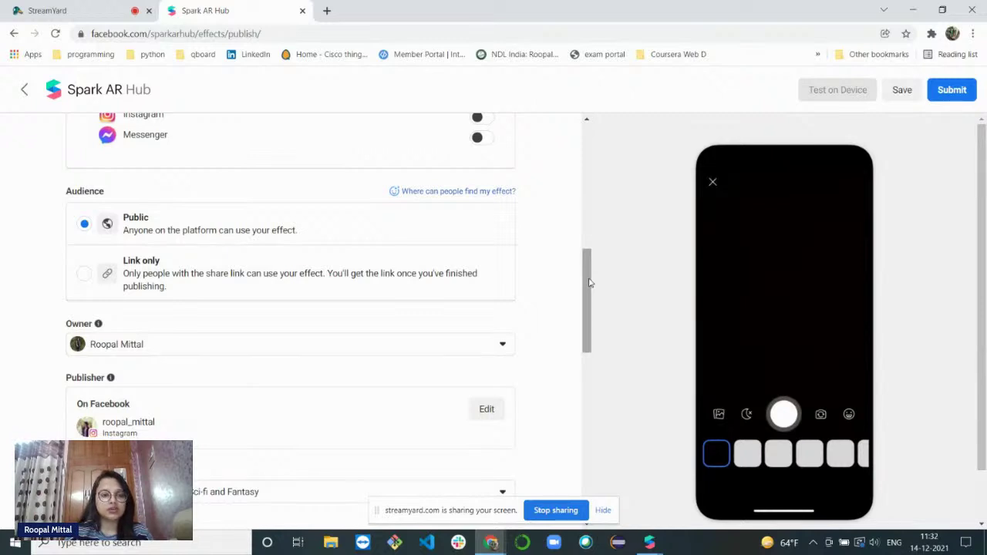
click(84, 274)
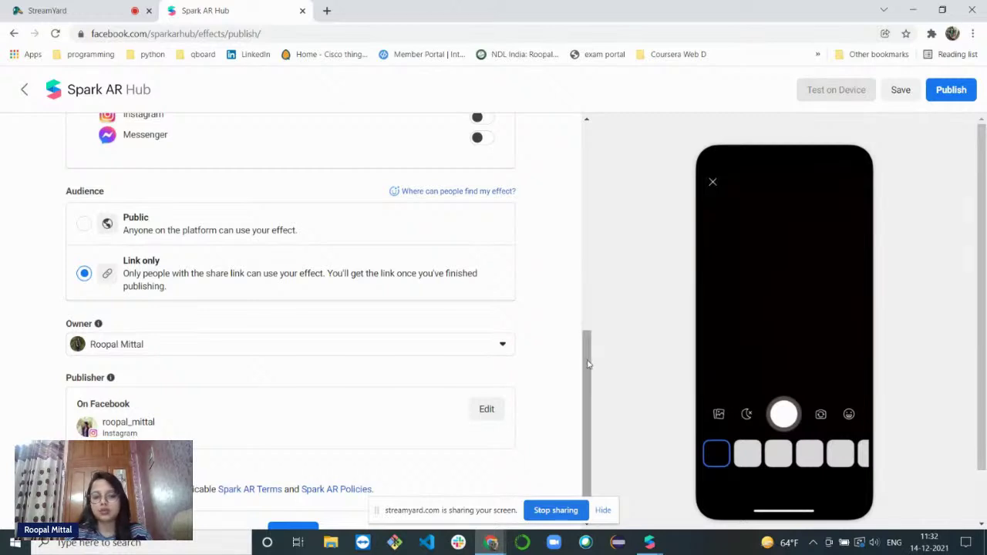
drag(588, 364, 603, 396)
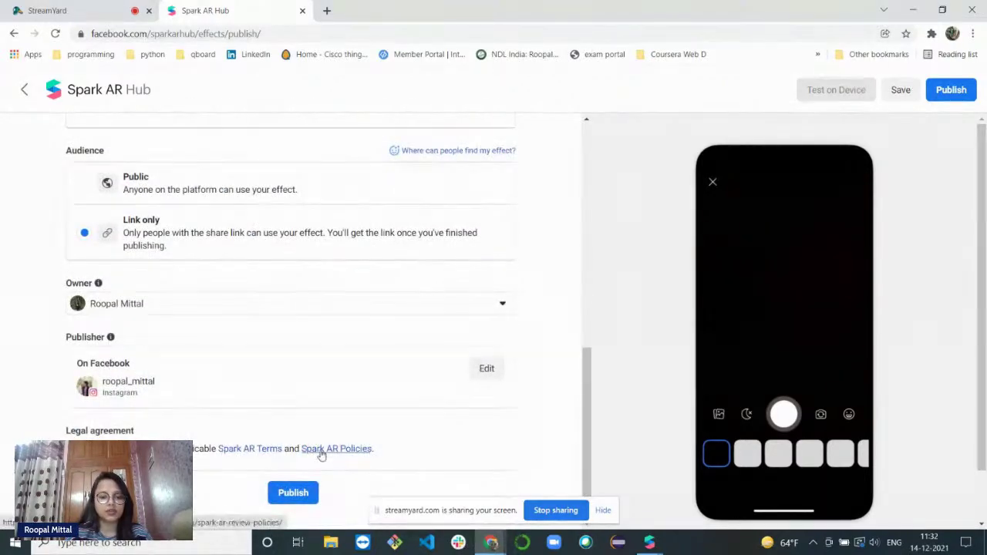
click(302, 495)
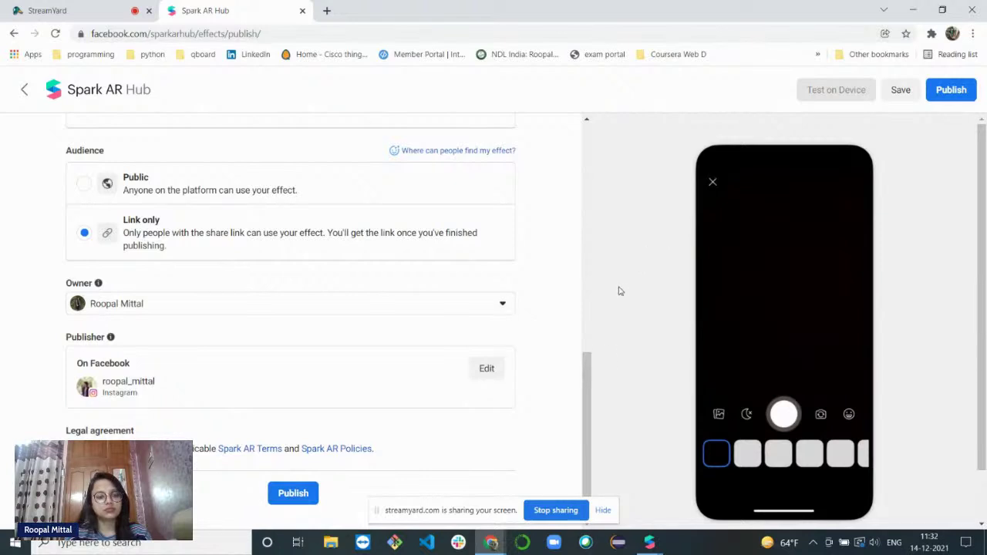
Enter demo_mask as the effect's name again, publish the effect, and dismiss the publishing confirmation
drag(583, 456, 589, 224)
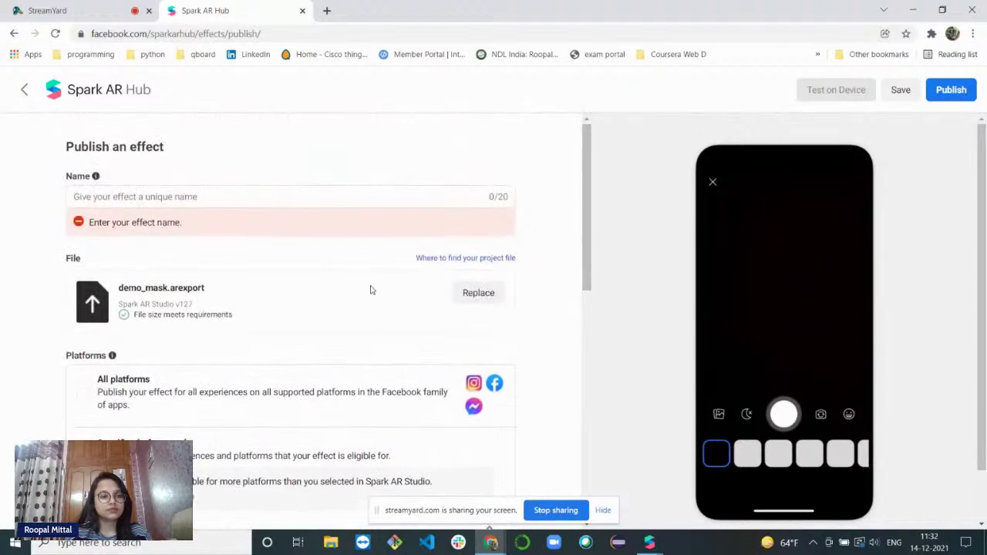
click(223, 196)
text(demo_mask)
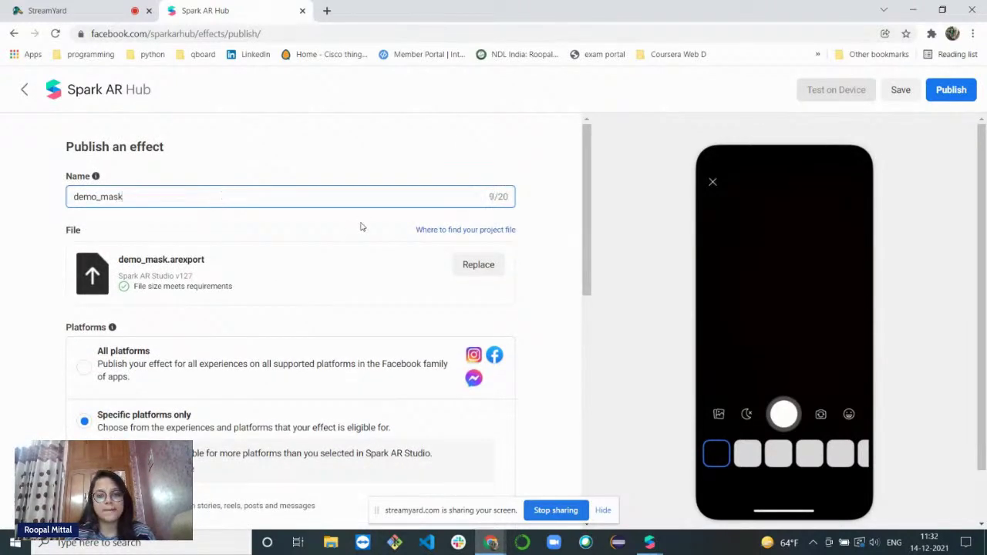
drag(589, 249, 586, 501)
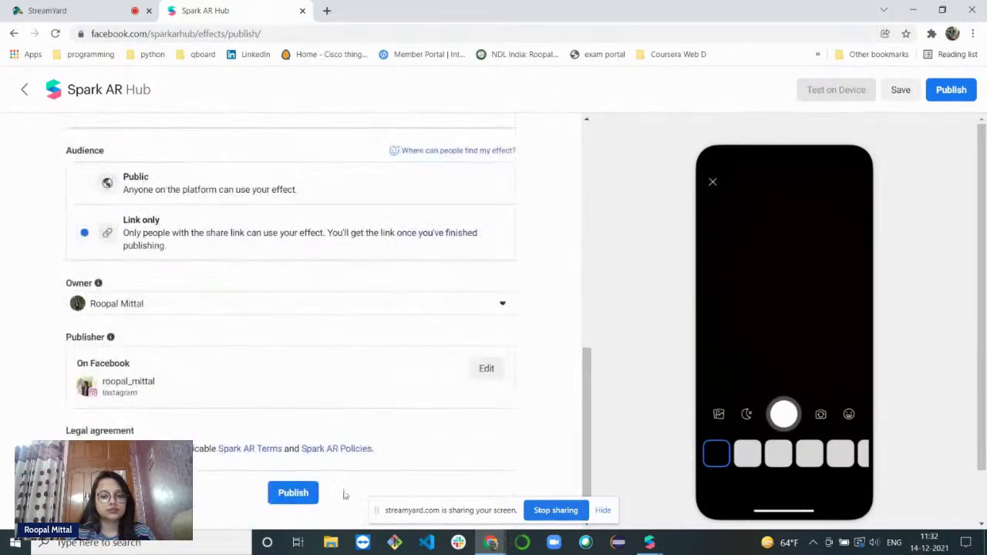
click(272, 497)
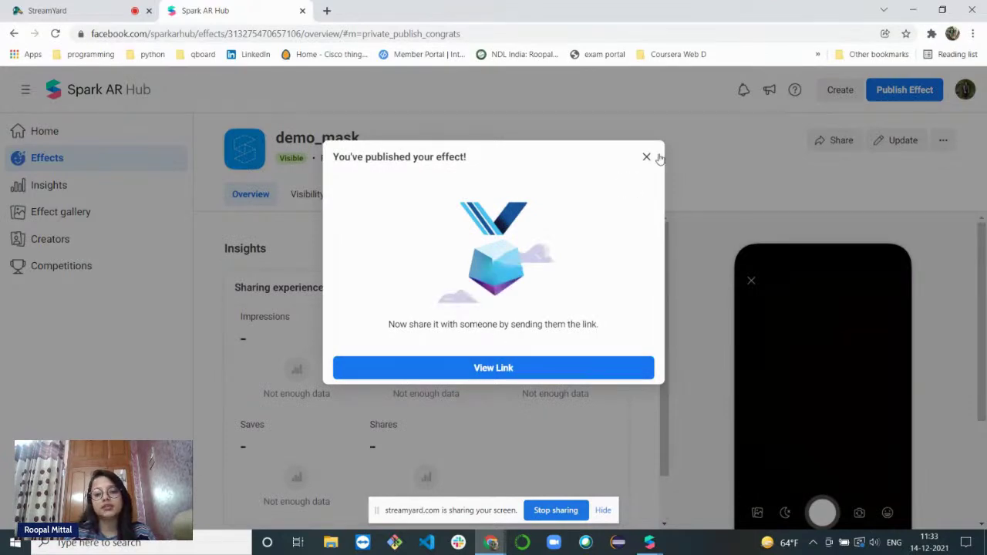
click(648, 157)
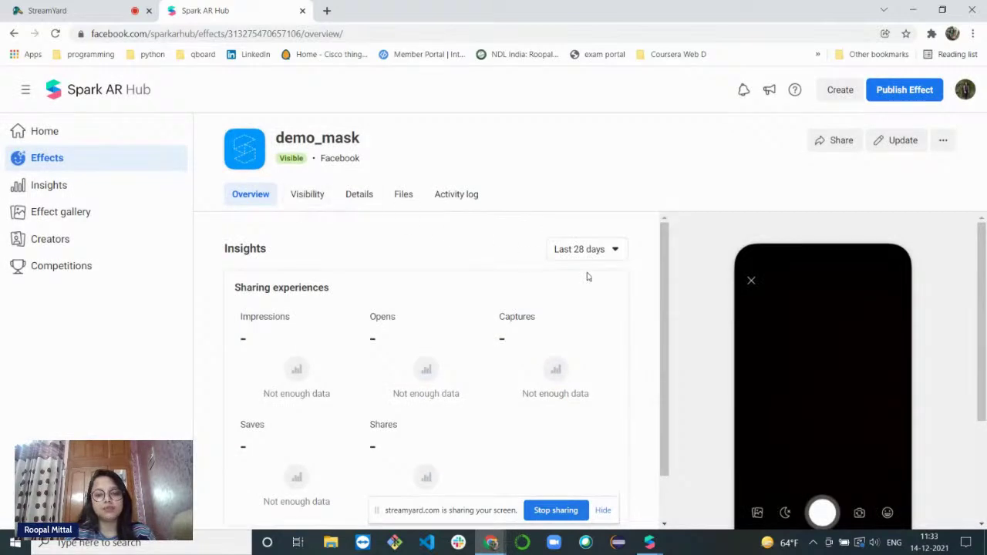
Open the sharing options of the published effect, select its Facebook share link, and finish sharing
drag(662, 287, 652, 270)
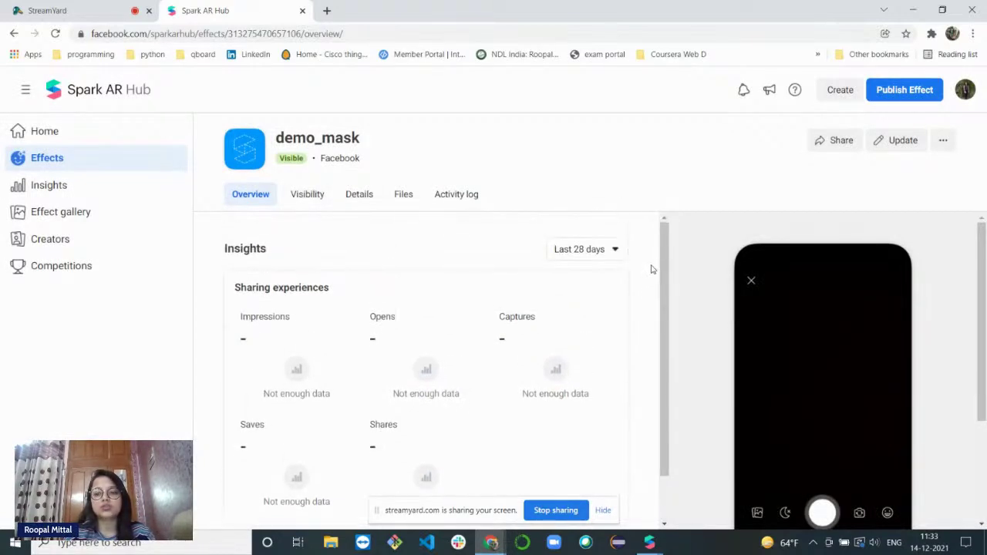
click(830, 150)
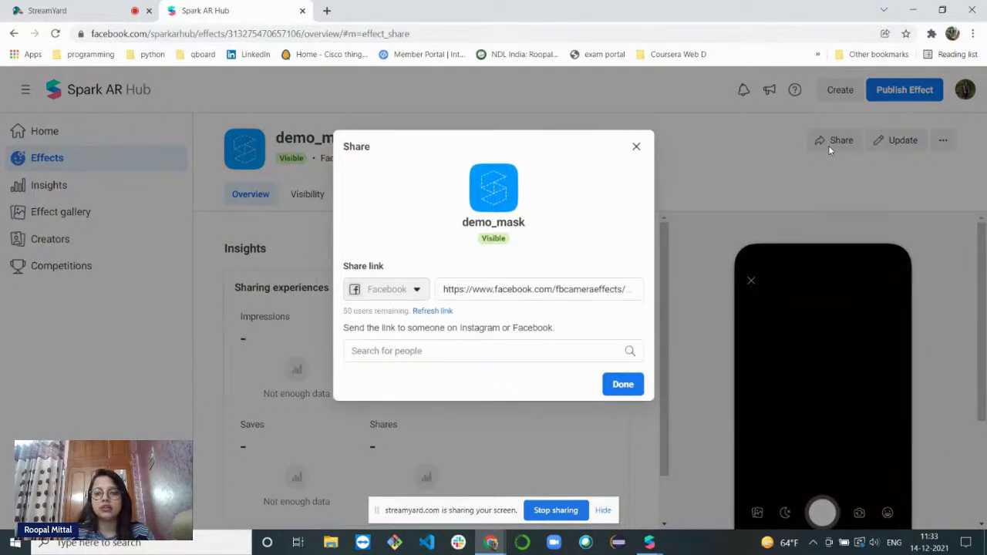
click(526, 294)
click(623, 386)
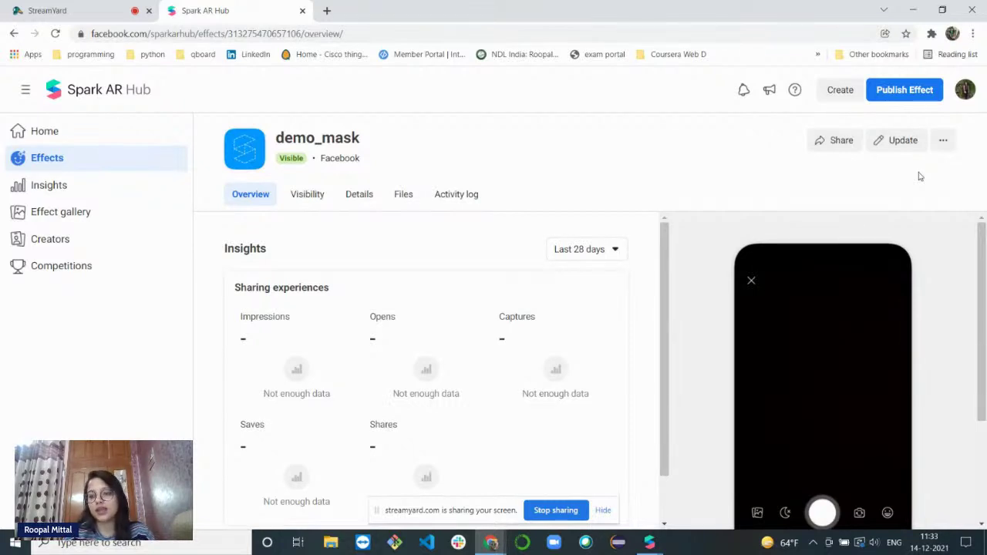
Open the Test on Device options for demo_mask, select the Facebook test link, and close them
click(945, 142)
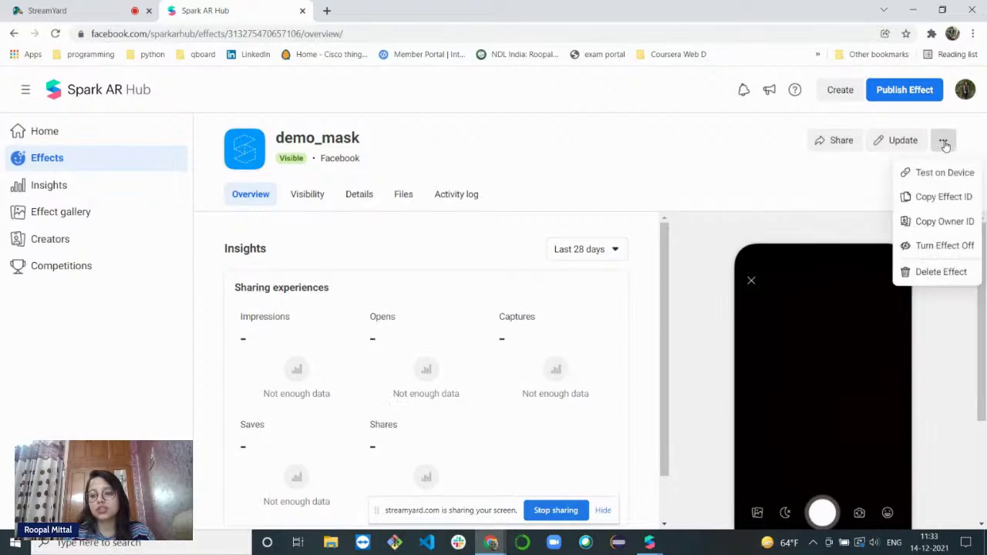
click(936, 173)
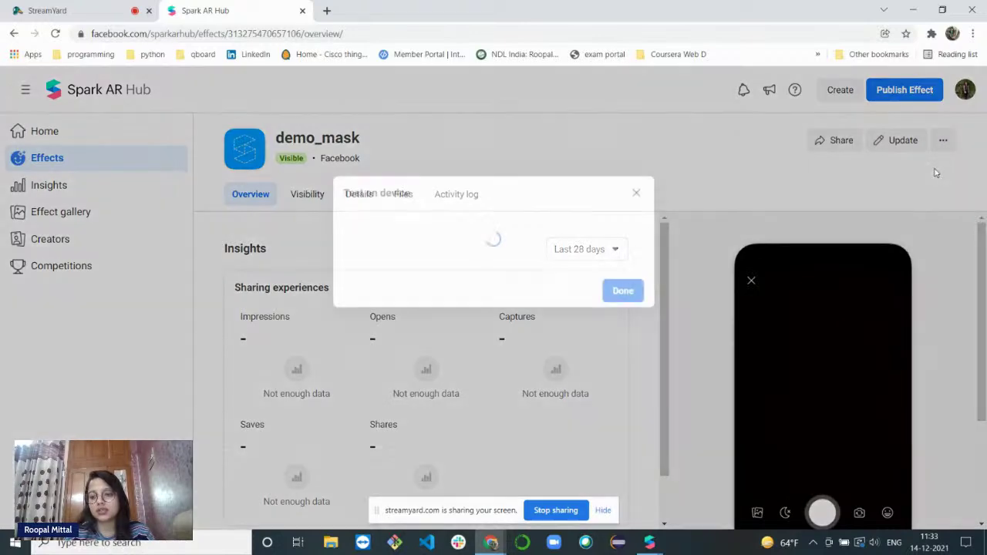
click(573, 276)
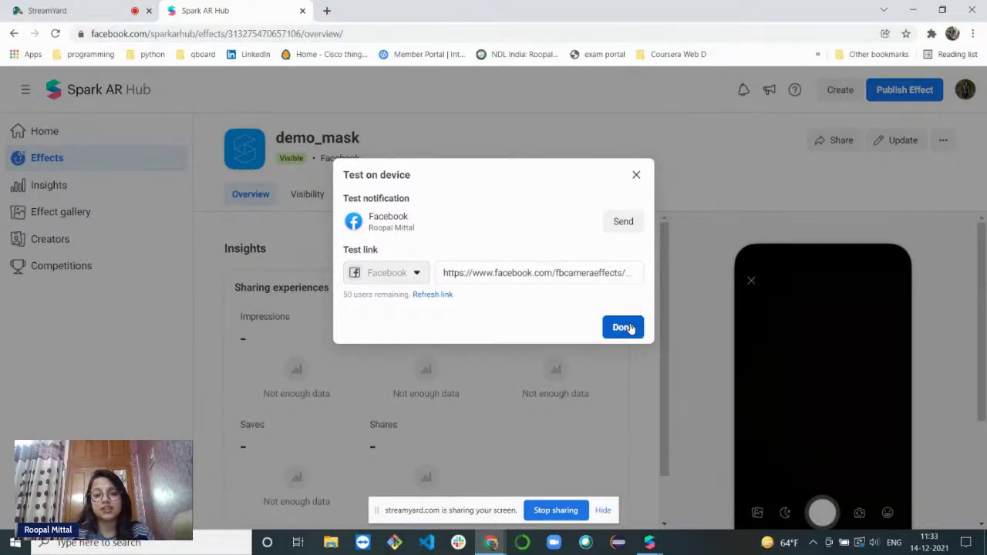
click(623, 327)
Copy the effect ID of demo_mask, and select the Facebook link in its sharing options again
click(941, 142)
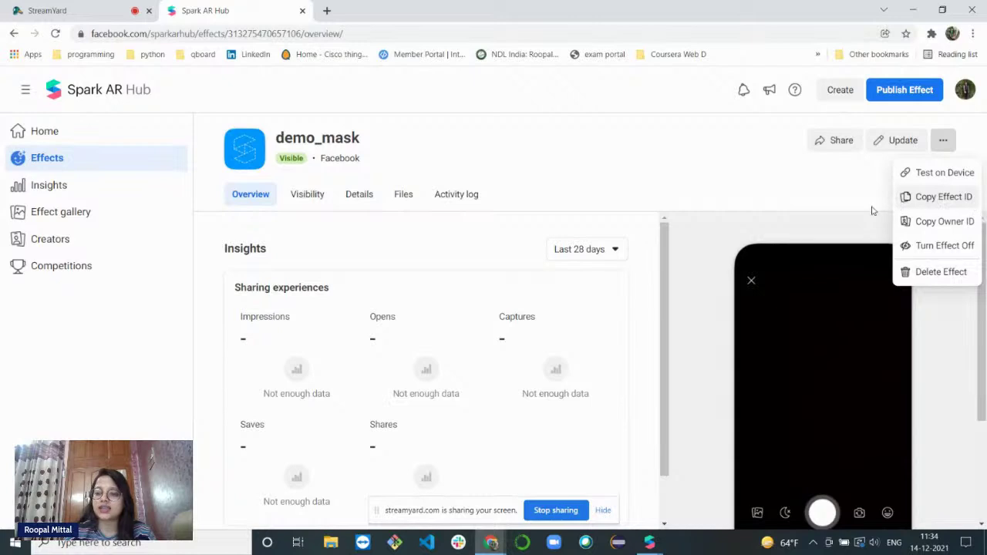
click(931, 199)
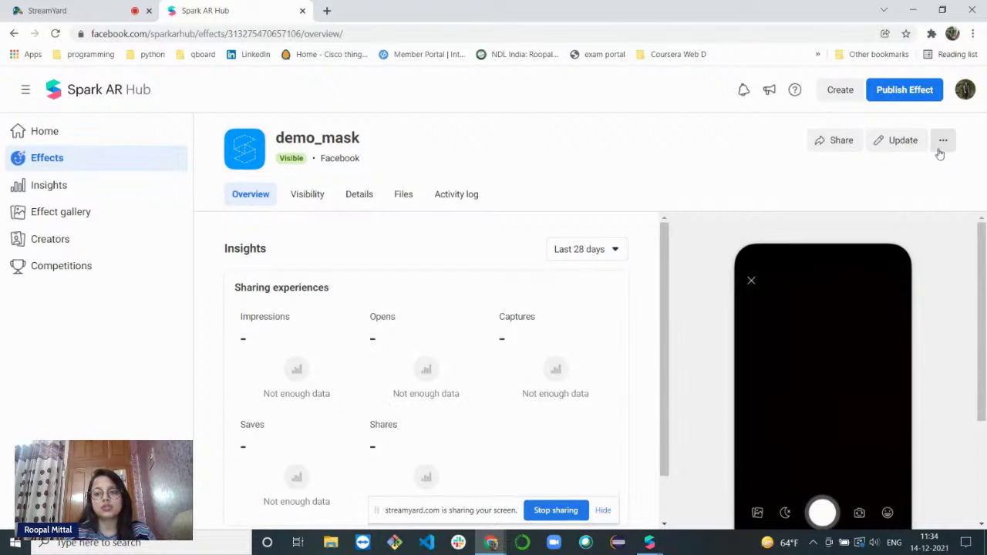
click(841, 142)
click(506, 297)
click(623, 384)
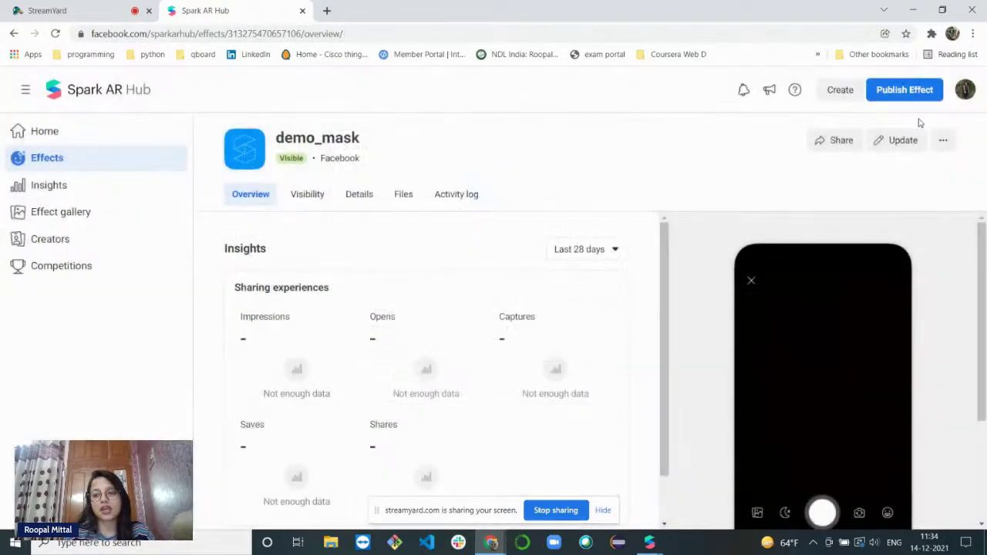
click(943, 139)
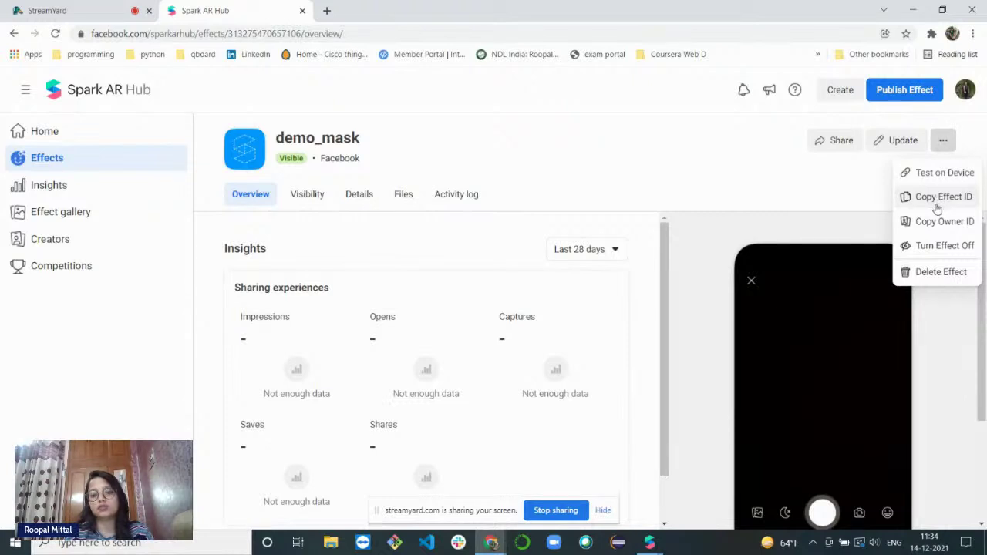
click(551, 172)
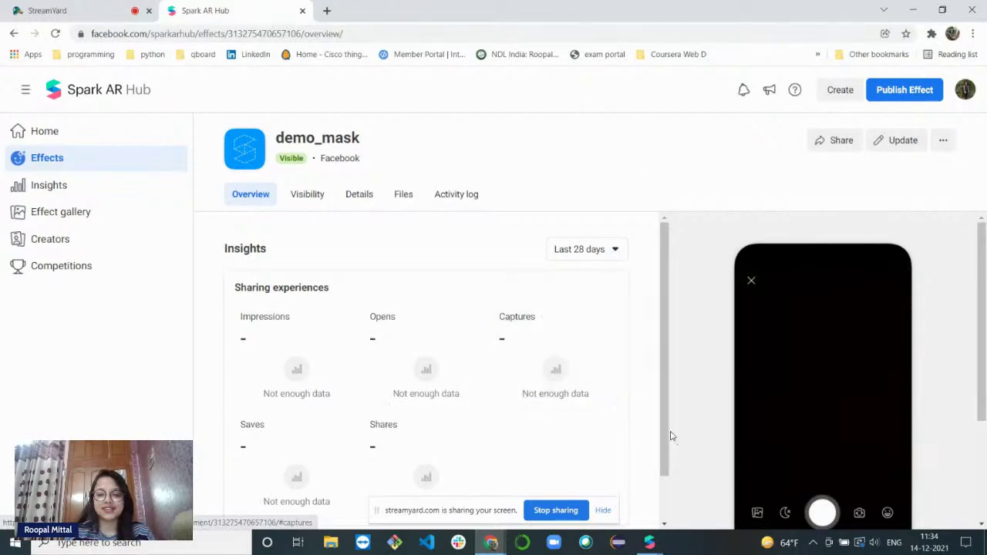
scroll(666, 446, down, 1)
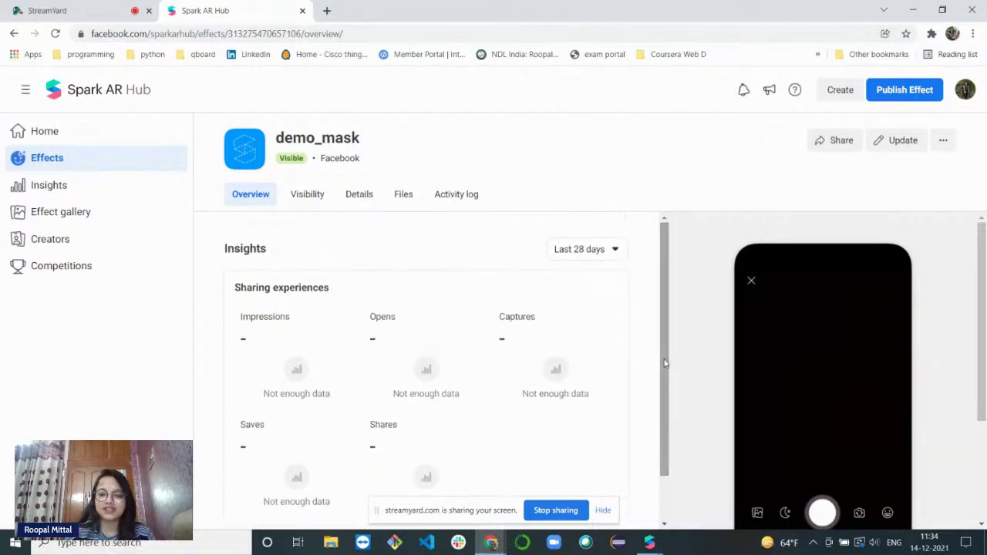